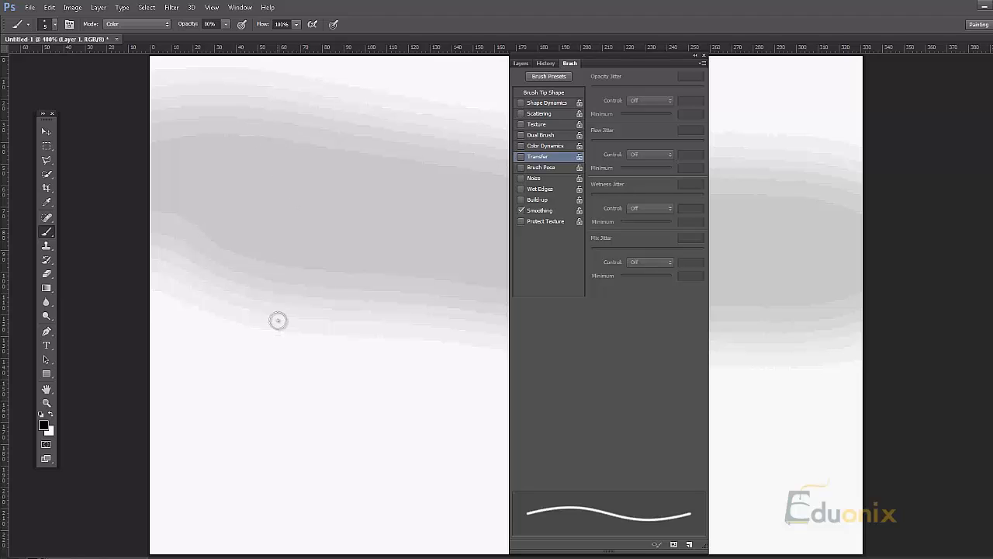
# Delete the layer holding the grey strokes and keep the Brush tool active for painting.
pyautogui.press('Delete')
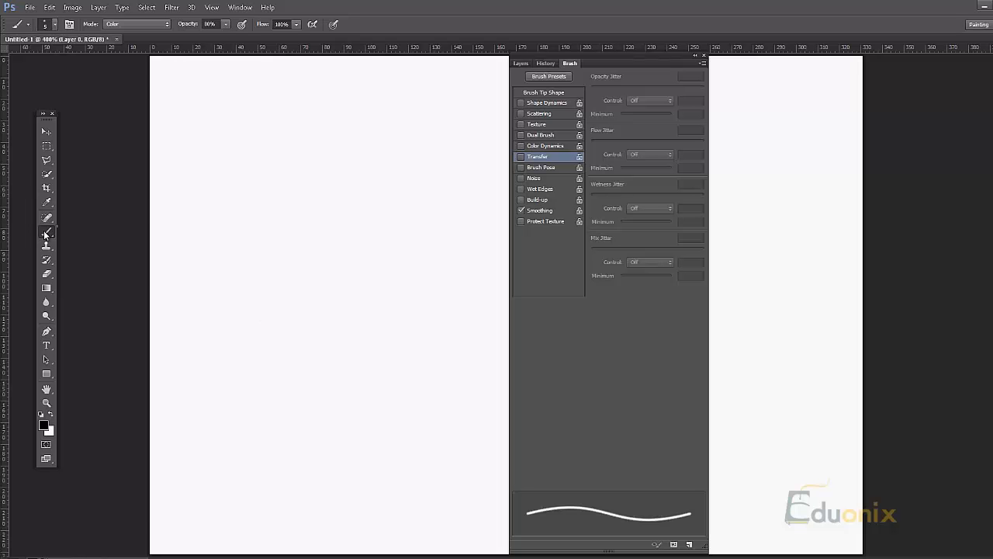
pyautogui.rightClick(45, 231)
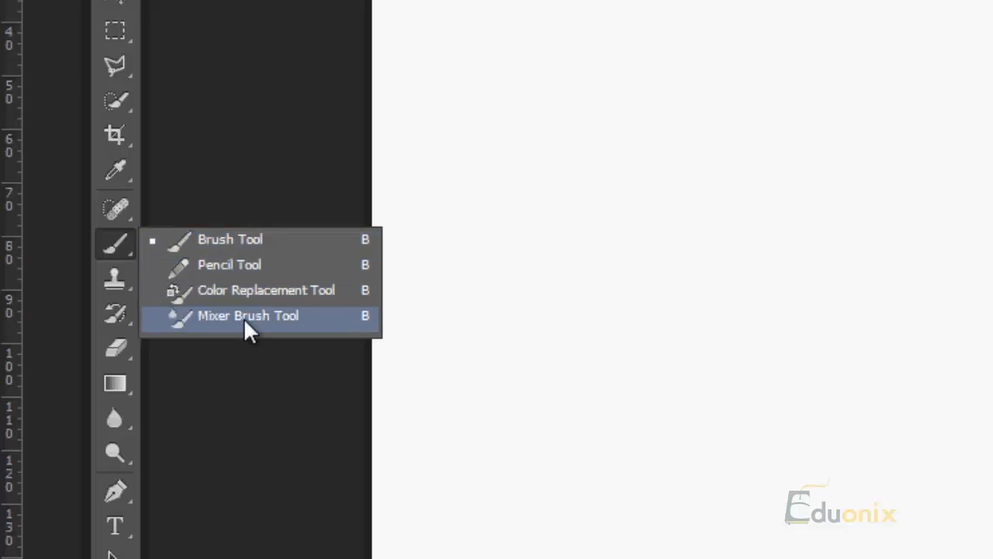
pyautogui.click(116, 242)
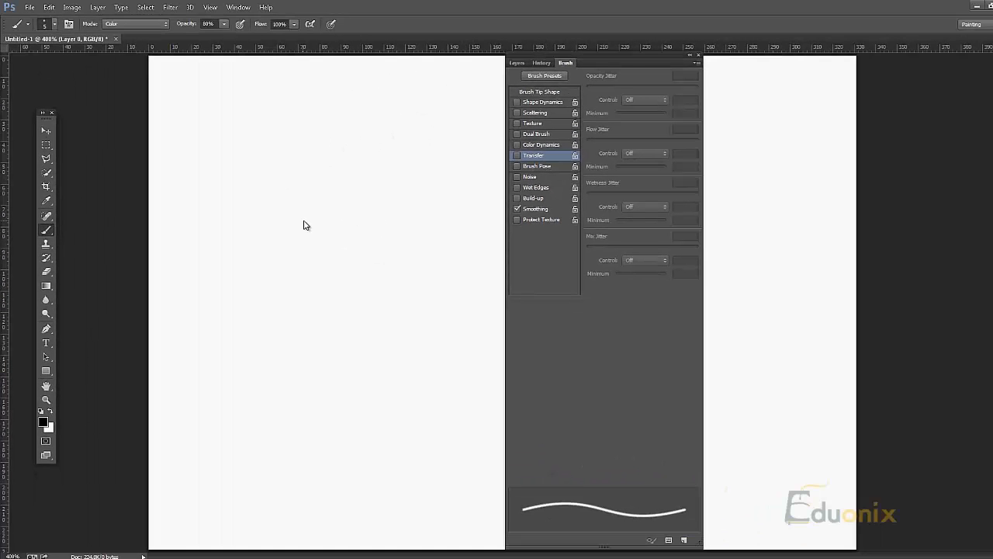
# Dock the floating Layers, History and Brush group beside the canvas, collapse it, and reopen its Brush settings.
pyautogui.moveTo(629, 51)
pyautogui.mouseDown()
pyautogui.moveTo(821, 58)
pyautogui.moveTo(898, 49)
pyautogui.moveTo(992, 60)
pyautogui.mouseUp()
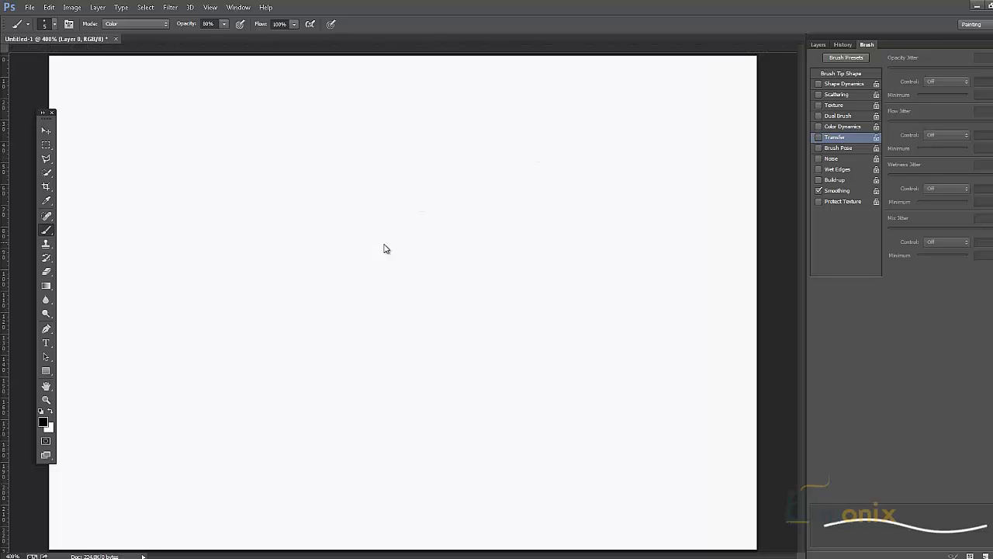
pyautogui.doubleClick(924, 47)
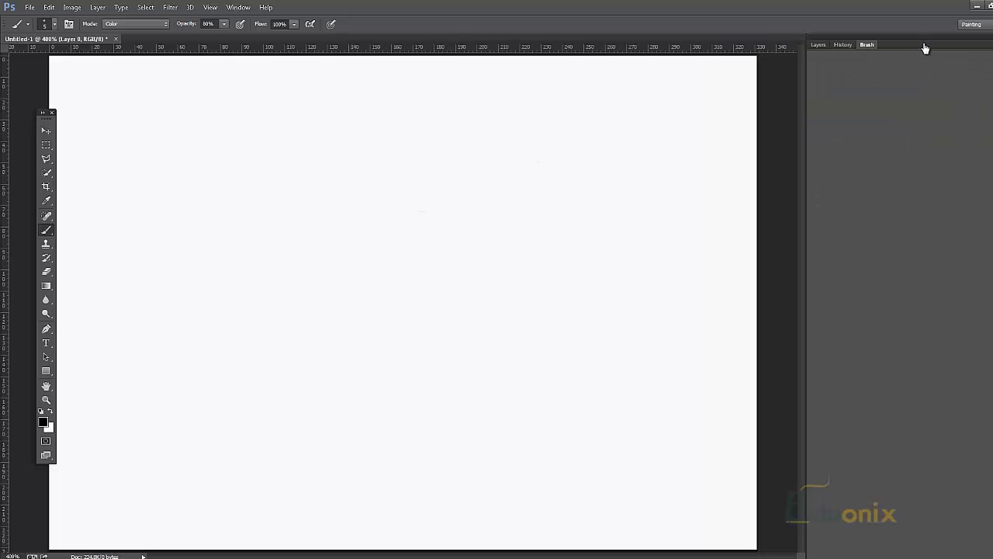
pyautogui.hotkey('shift', 'Tab')
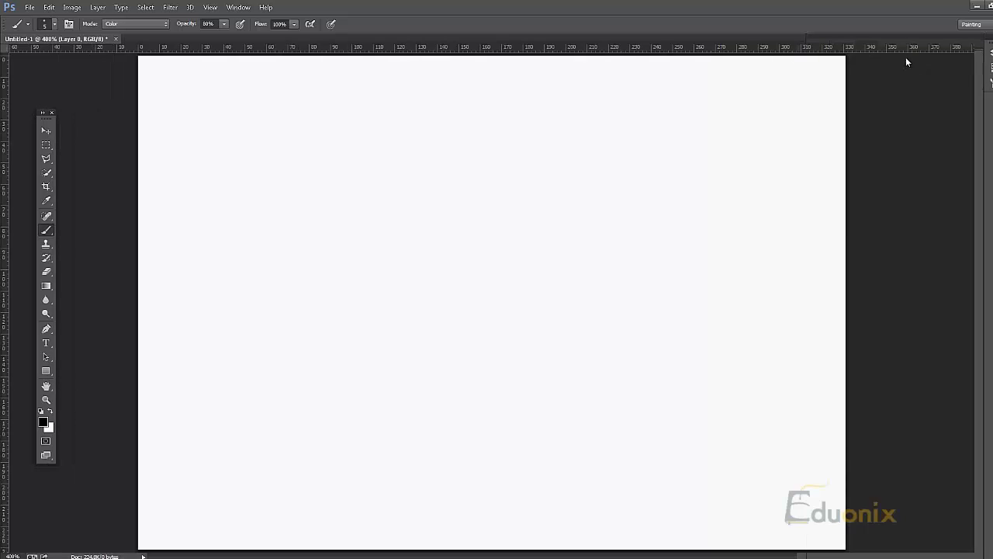
pyautogui.moveTo(989, 82)
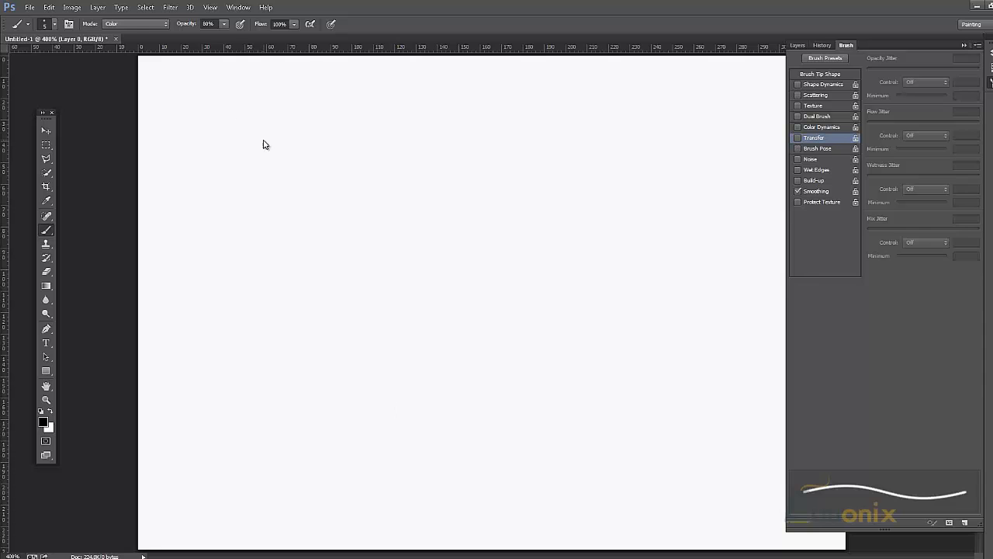
# Set the brush's blending mode to Normal, paint a diagonal test line across the canvas, and undo it.
pyautogui.click(136, 25)
pyautogui.click(133, 32)
pyautogui.moveTo(244, 169); pyautogui.dragTo(443, 477)
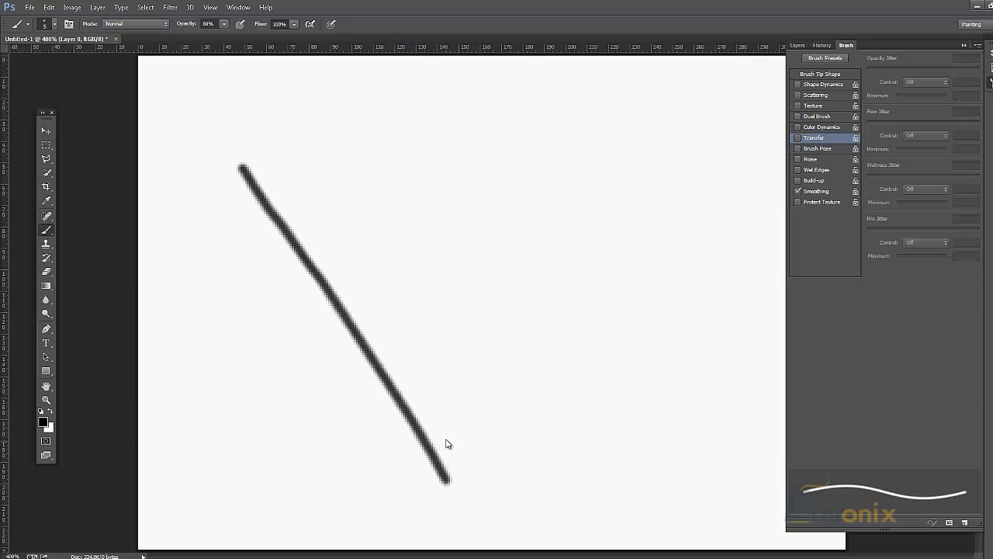
pyautogui.hotkey('ctrl', 'z')
# Set the brush size to 47 px and paint a soft, winding S-shaped stroke across the canvas.
pyautogui.rightClick(248, 225)
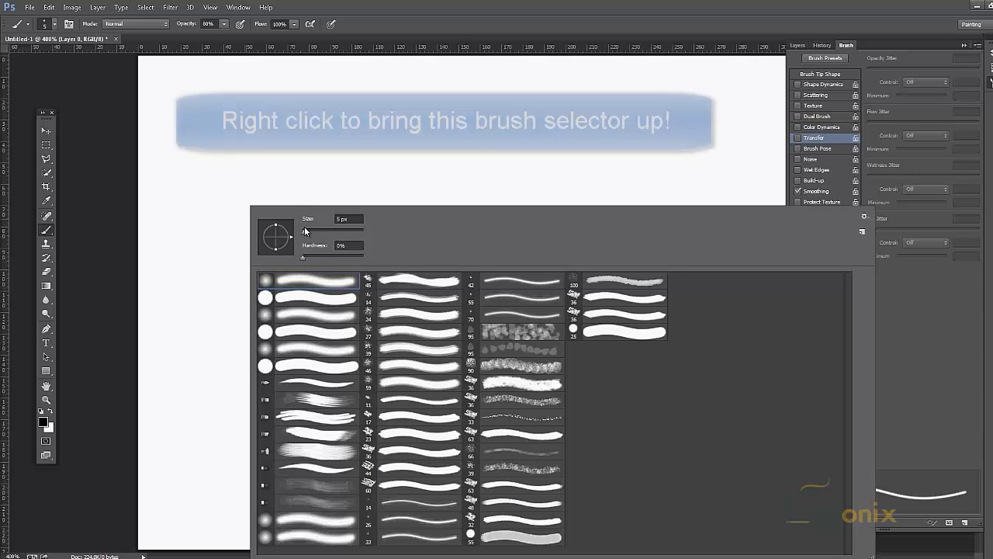
pyautogui.moveTo(305, 232); pyautogui.dragTo(316, 234)
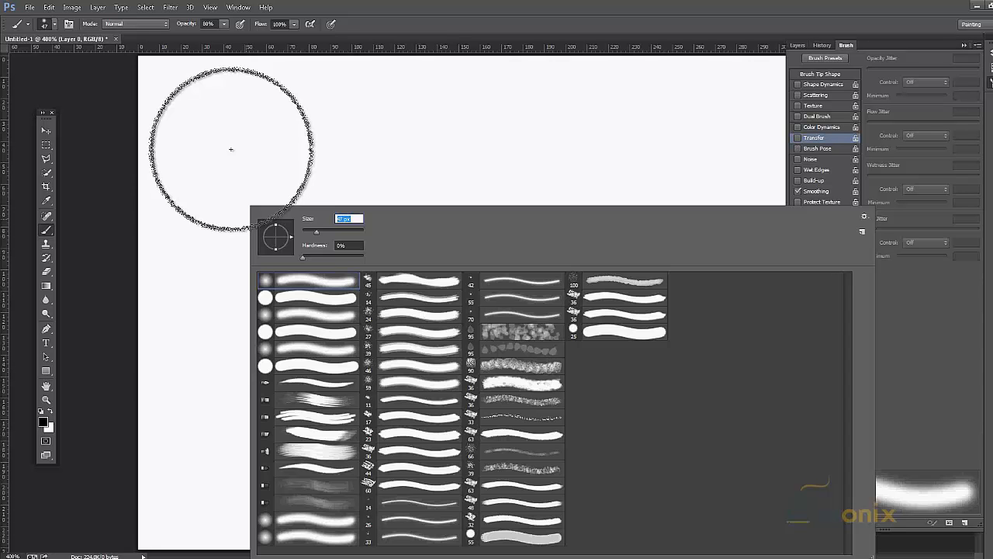
pyautogui.moveTo(206, 151)
pyautogui.mouseDown()
pyautogui.moveTo(405, 167)
pyautogui.moveTo(438, 201)
pyautogui.moveTo(330, 360)
pyautogui.moveTo(369, 441)
pyautogui.moveTo(477, 462)
pyautogui.moveTo(638, 334)
pyautogui.moveTo(705, 317)
pyautogui.mouseUp()
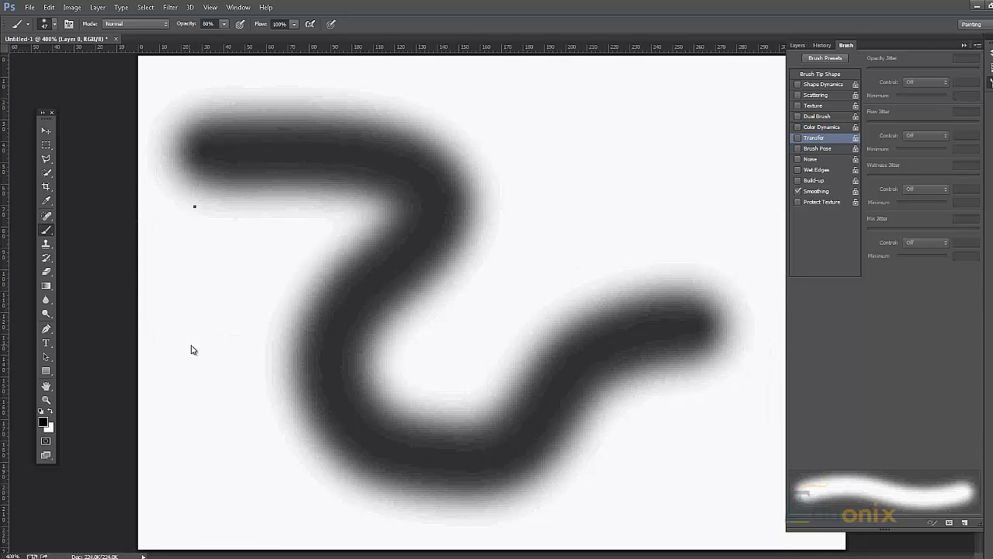
# Set the brush hardness to 50% and paint a second winding stroke crossing the end of the soft one.
pyautogui.rightClick(295, 212)
pyautogui.click(271, 255)
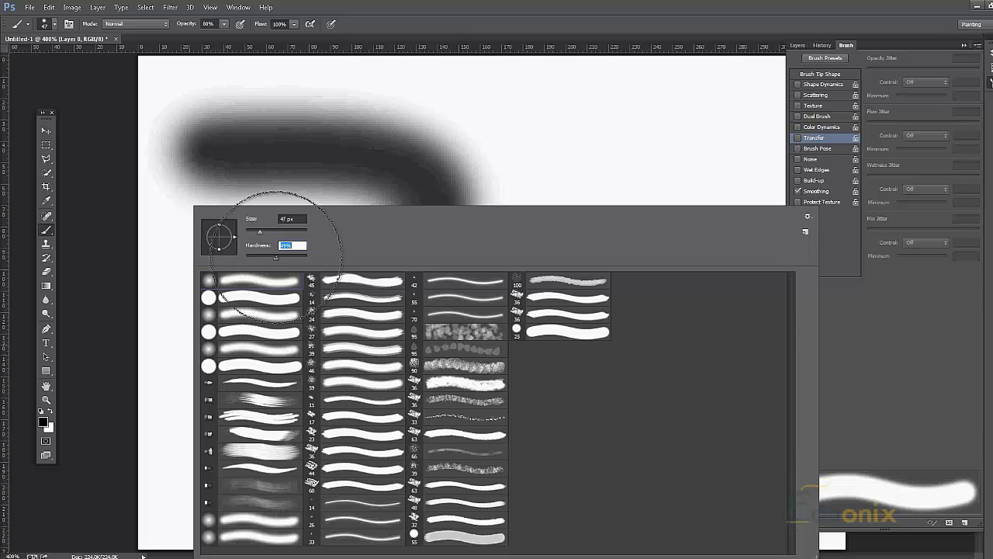
pyautogui.click(276, 256)
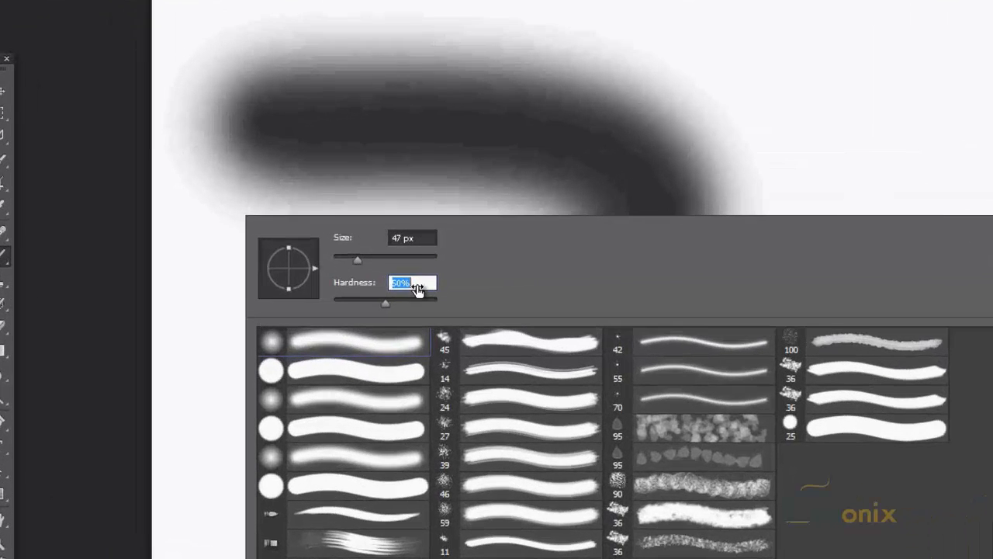
pyautogui.click(298, 246)
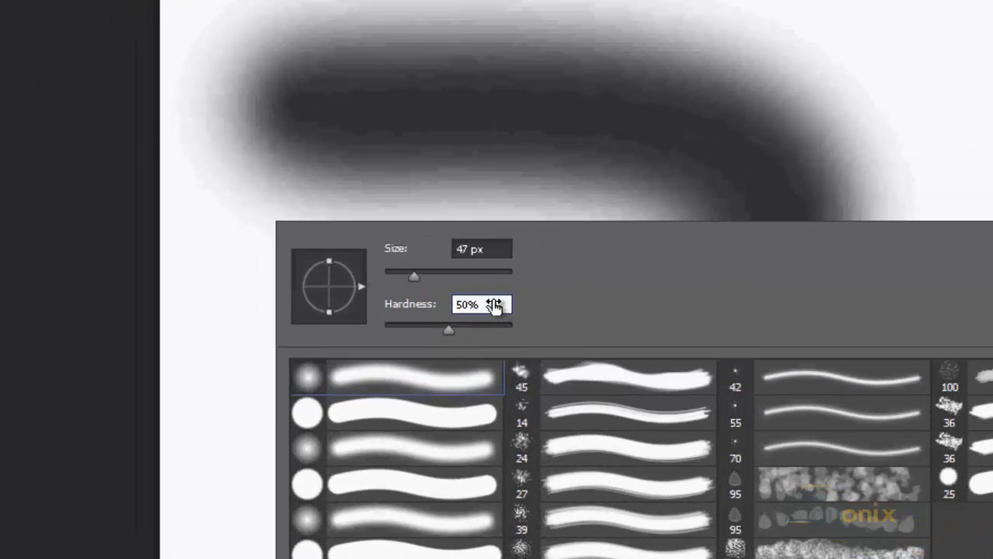
pyautogui.moveTo(497, 308); pyautogui.dragTo(546, 320)
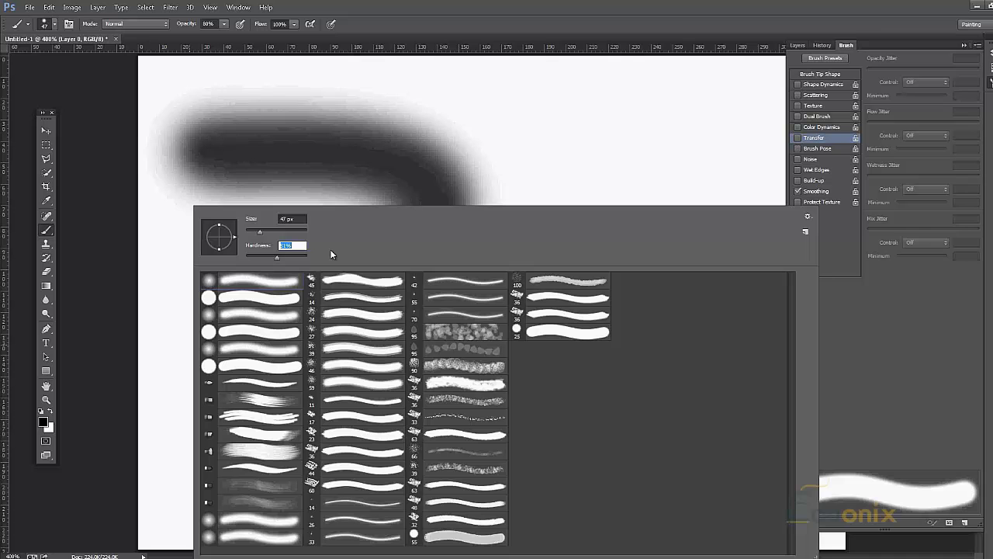
pyautogui.moveTo(330, 251); pyautogui.dragTo(321, 246)
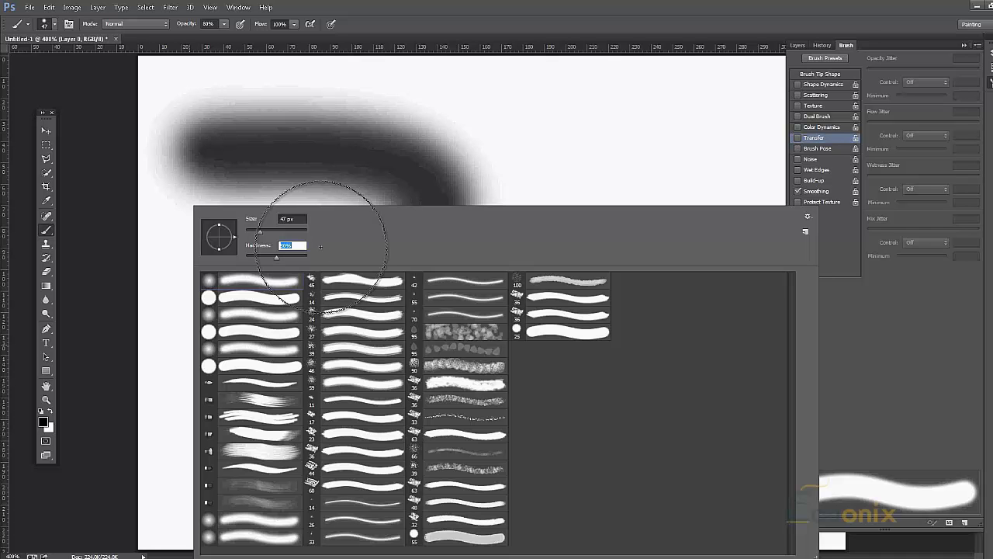
pyautogui.click(719, 121)
pyautogui.moveTo(733, 104)
pyautogui.mouseDown()
pyautogui.moveTo(608, 181)
pyautogui.moveTo(681, 429)
pyautogui.moveTo(585, 489)
pyautogui.mouseUp()
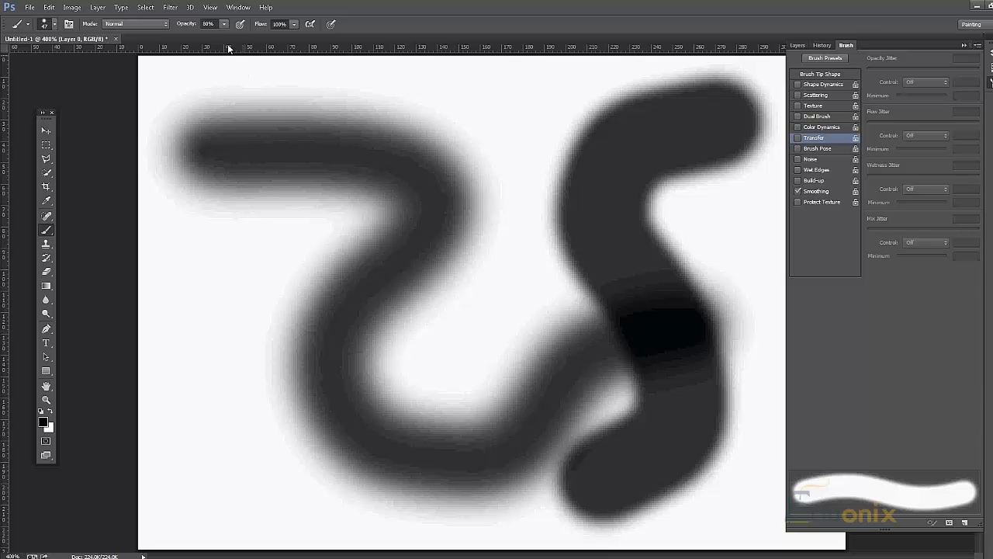
# Paint extra dabs over the crossing of the two strokes and undo the last dab.
pyautogui.moveTo(662, 280)
pyautogui.mouseDown()
pyautogui.moveTo(758, 361)
pyautogui.moveTo(688, 336)
pyautogui.mouseUp()
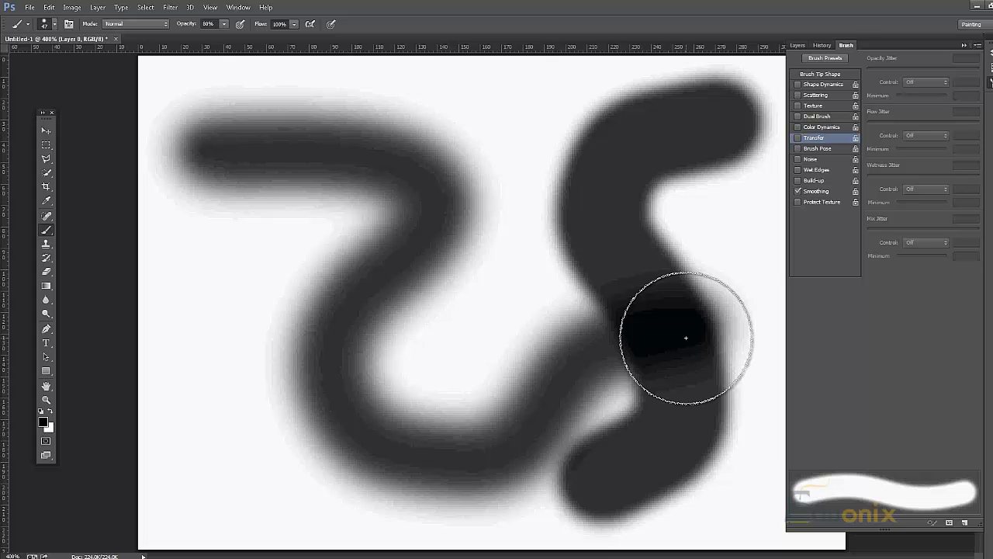
pyautogui.click(660, 329)
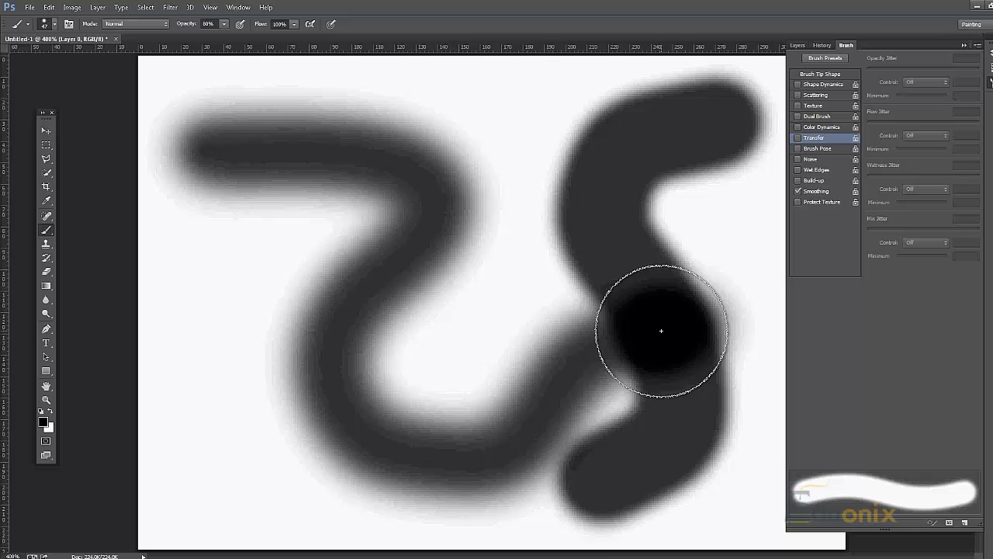
pyautogui.hotkey('ctrl', 'z')
# Set the brush hardness to 100% and paint a straight stroke and a U-shaped stroke over the existing ones.
pyautogui.rightClick(373, 248)
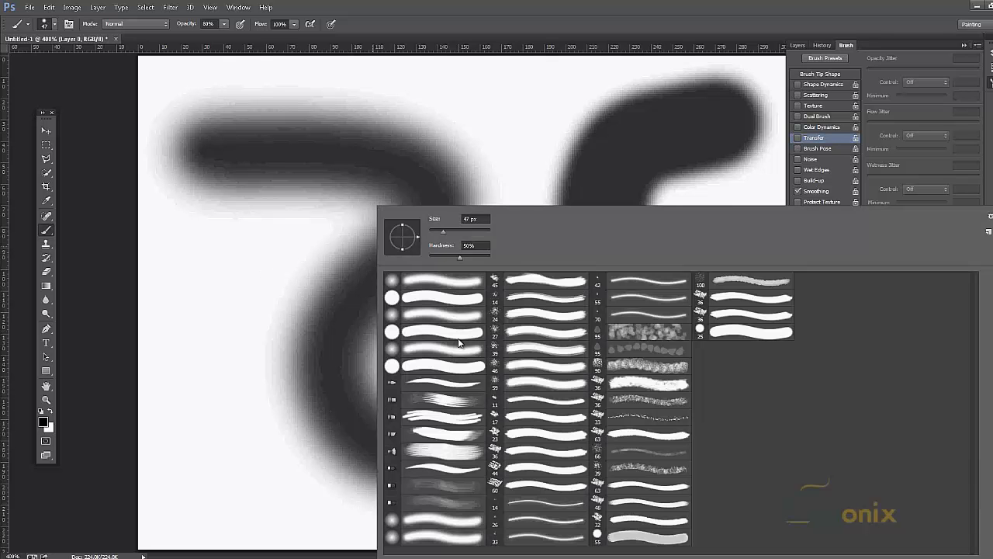
pyautogui.moveTo(460, 257); pyautogui.dragTo(520, 259)
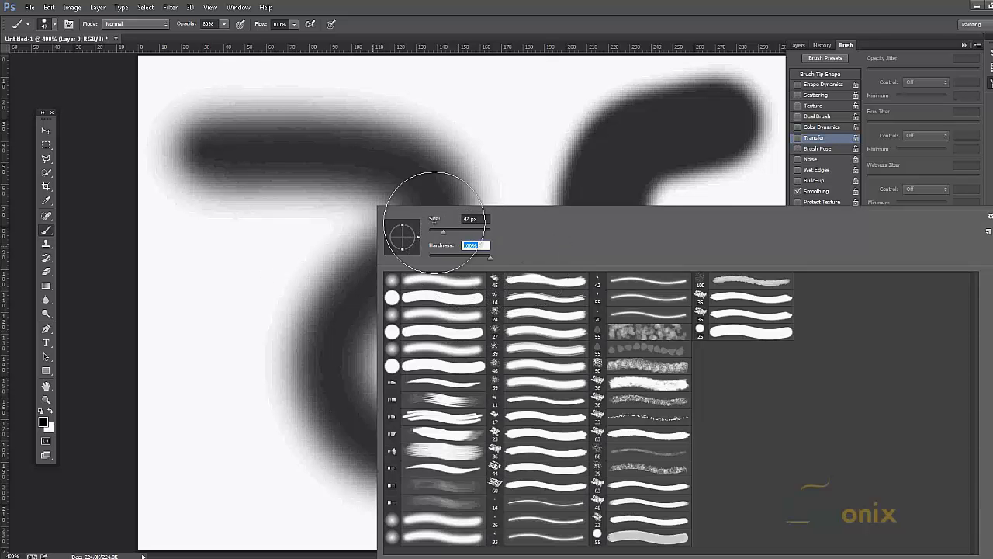
pyautogui.moveTo(507, 117); pyautogui.dragTo(457, 452)
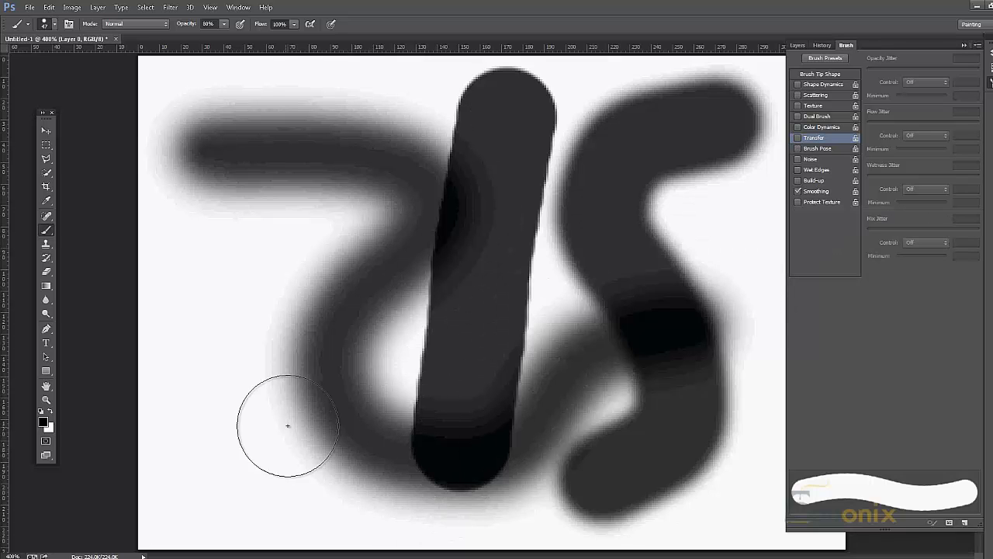
pyautogui.moveTo(258, 230)
pyautogui.mouseDown()
pyautogui.moveTo(244, 349)
pyautogui.moveTo(363, 505)
pyautogui.moveTo(557, 475)
pyautogui.mouseUp()
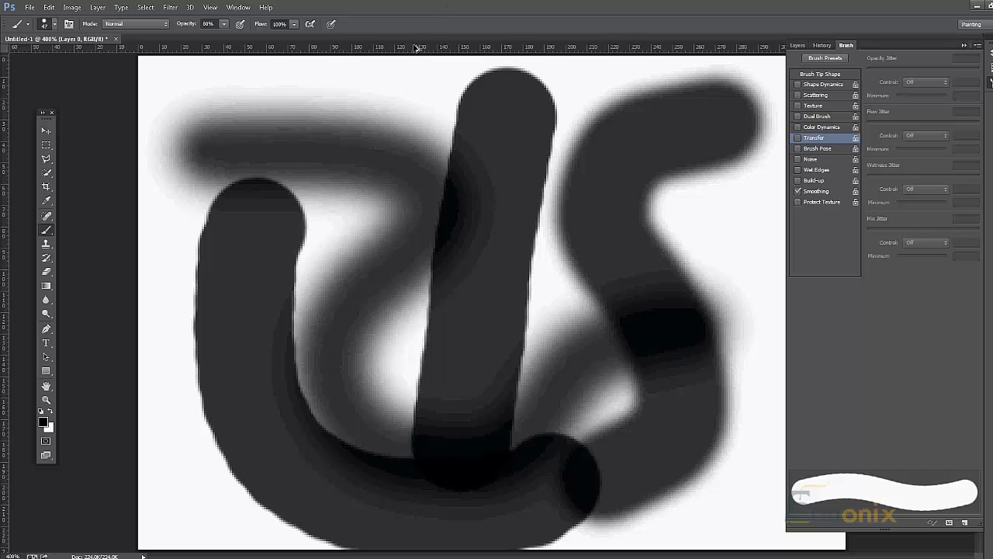
# Undo all the test strokes until the canvas is blank.
pyautogui.hotkey('ctrl', 'alt', 'z')
pyautogui.hotkey('ctrl', 'alt', 'z')
pyautogui.hotkey('ctrl', 'alt', 'z')
pyautogui.hotkey('ctrl', 'alt', 'z')
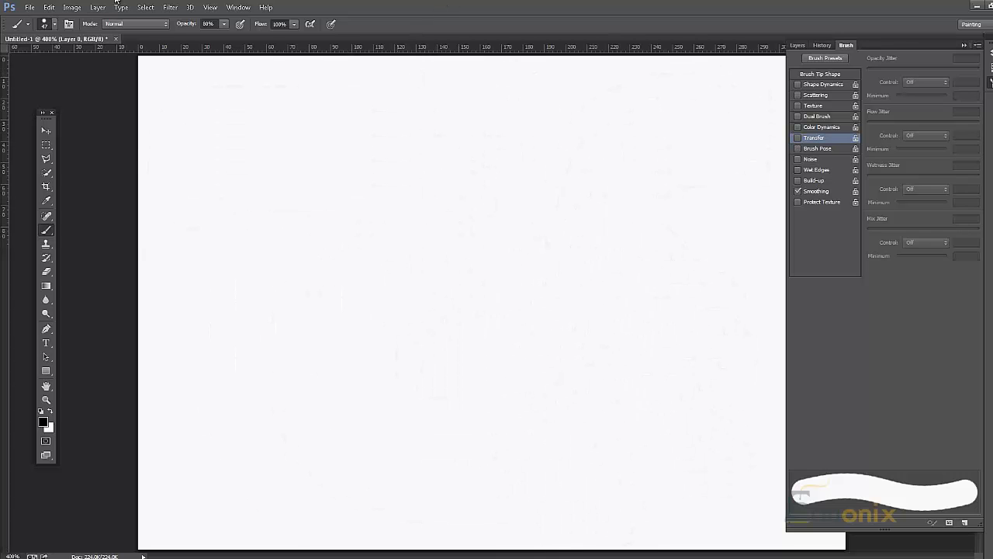
# Set the brush opacity to 100% and paint a long looping stroke plus a short hooked stroke joining it.
pyautogui.press('0')
pyautogui.moveTo(203, 131)
pyautogui.mouseDown()
pyautogui.moveTo(294, 198)
pyautogui.moveTo(657, 270)
pyautogui.moveTo(726, 454)
pyautogui.moveTo(653, 487)
pyautogui.moveTo(489, 452)
pyautogui.moveTo(422, 380)
pyautogui.moveTo(542, 309)
pyautogui.moveTo(575, 157)
pyautogui.moveTo(528, 66)
pyautogui.mouseUp()
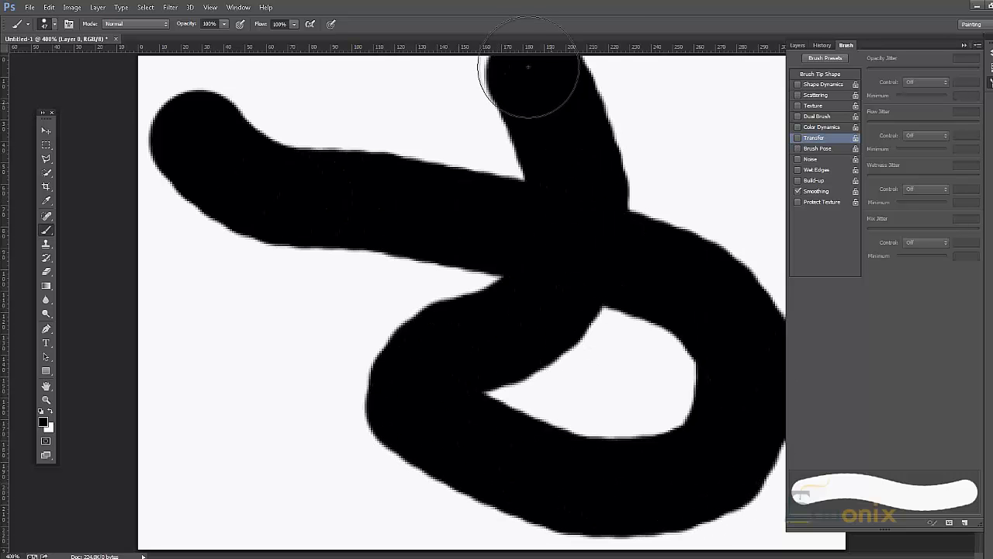
pyautogui.click(225, 326)
pyautogui.moveTo(239, 327)
pyautogui.mouseDown()
pyautogui.moveTo(282, 333)
pyautogui.moveTo(313, 305)
pyautogui.moveTo(321, 290)
pyautogui.moveTo(306, 241)
pyautogui.mouseUp()
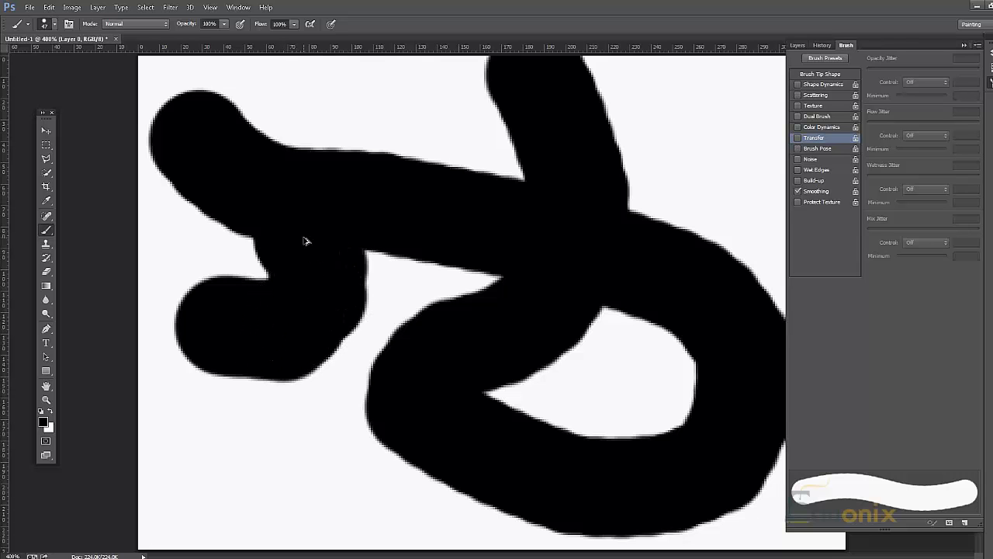
# Undo the full-opacity strokes to clear the canvas.
pyautogui.hotkey('ctrl', 'alt', 'z')
pyautogui.hotkey('ctrl', 'alt', 'z')
pyautogui.hotkey('ctrl', 'alt', 'z')
pyautogui.hotkey('ctrl', 'alt', 'z')
pyautogui.hotkey('ctrl', 'alt', 'z')
pyautogui.hotkey('ctrl', 'alt', 'z')
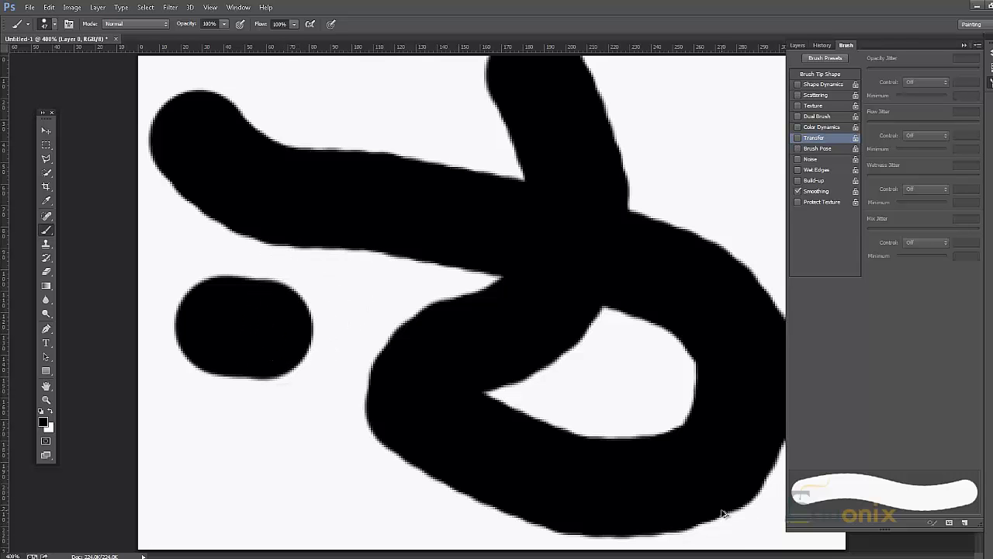
pyautogui.hotkey('ctrl', 'alt', 'z')
pyautogui.hotkey('ctrl', 'alt', 'z')
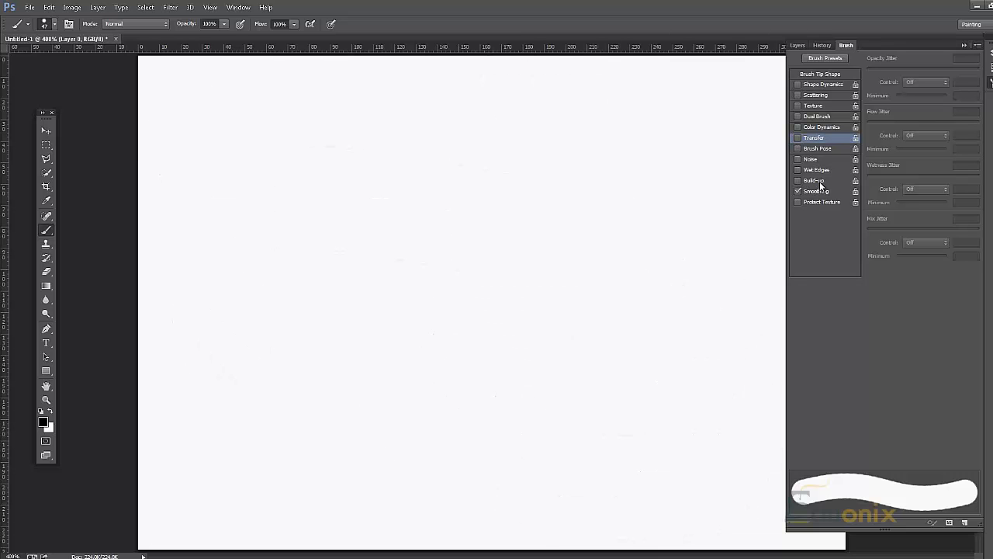
# Set the brush tip's spacing to 12% in the Brush Tip Shape settings.
pyautogui.click(831, 137)
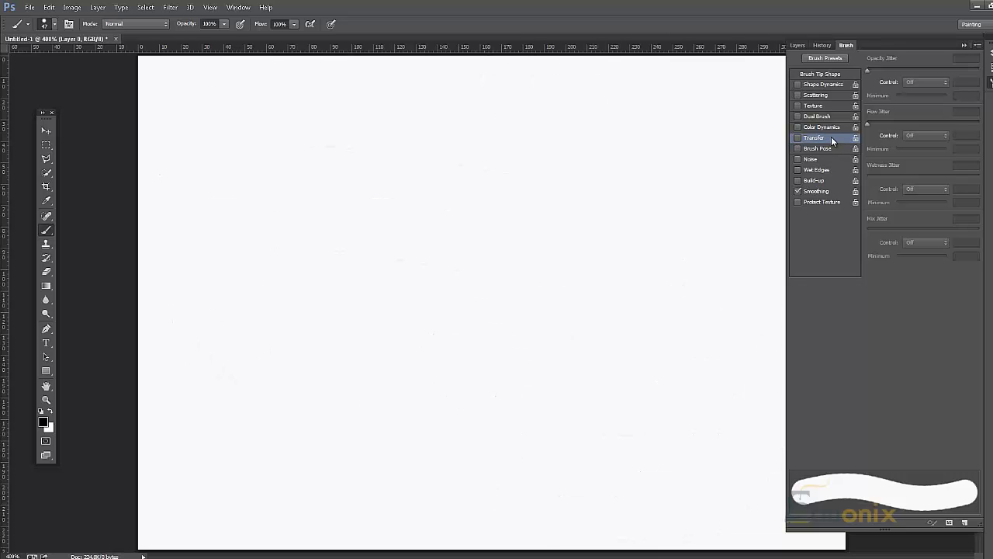
pyautogui.click(830, 74)
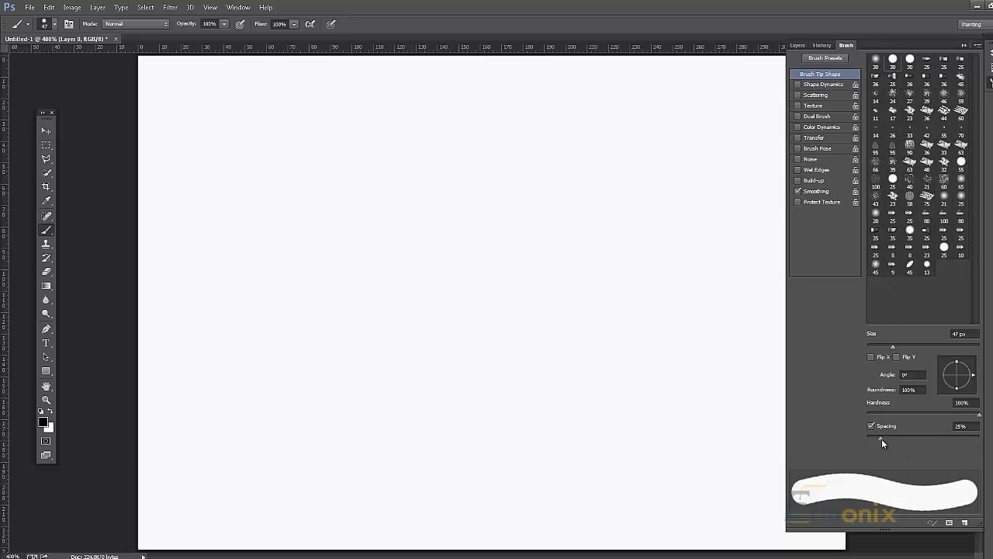
pyautogui.moveTo(881, 438); pyautogui.dragTo(873, 439)
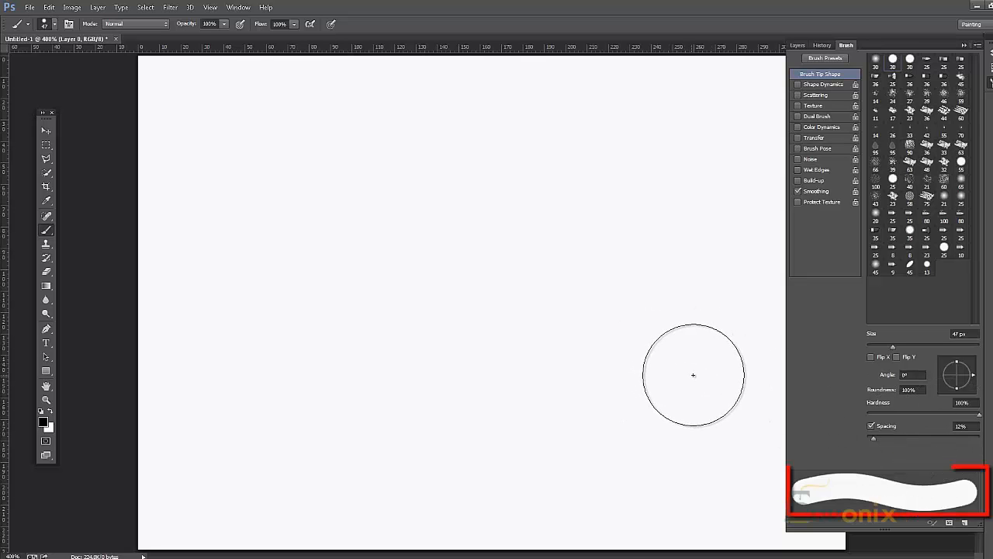
# Paint a large angular test stroke, undo it, and paint a rounded C-shaped stroke instead.
pyautogui.moveTo(694, 374)
pyautogui.mouseDown()
pyautogui.moveTo(421, 124)
pyautogui.moveTo(639, 91)
pyautogui.mouseUp()
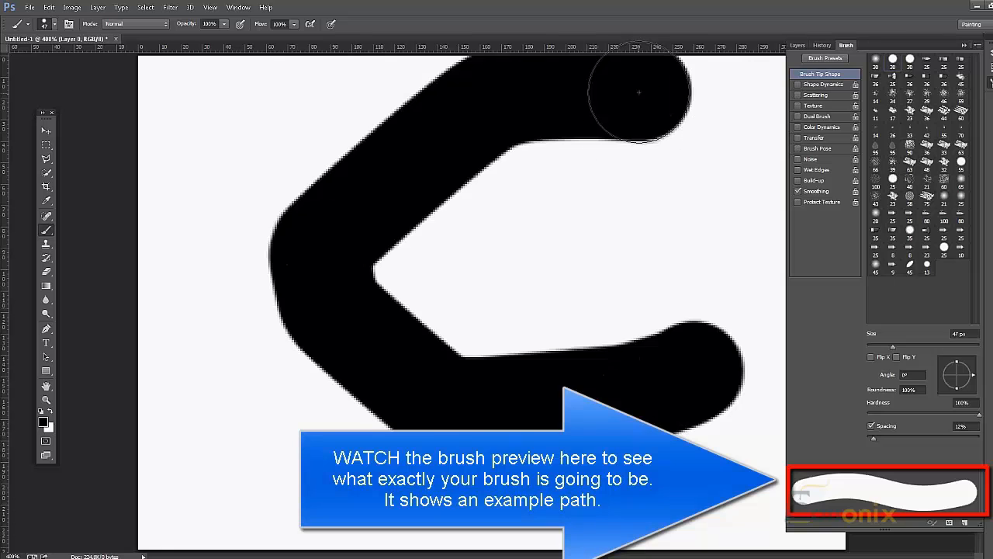
pyautogui.hotkey('ctrl', 'z')
pyautogui.moveTo(670, 273)
pyautogui.mouseDown()
pyautogui.moveTo(619, 327)
pyautogui.moveTo(552, 352)
pyautogui.moveTo(481, 348)
pyautogui.moveTo(435, 318)
pyautogui.moveTo(422, 252)
pyautogui.moveTo(444, 188)
pyautogui.moveTo(487, 143)
pyautogui.moveTo(552, 139)
pyautogui.mouseUp()
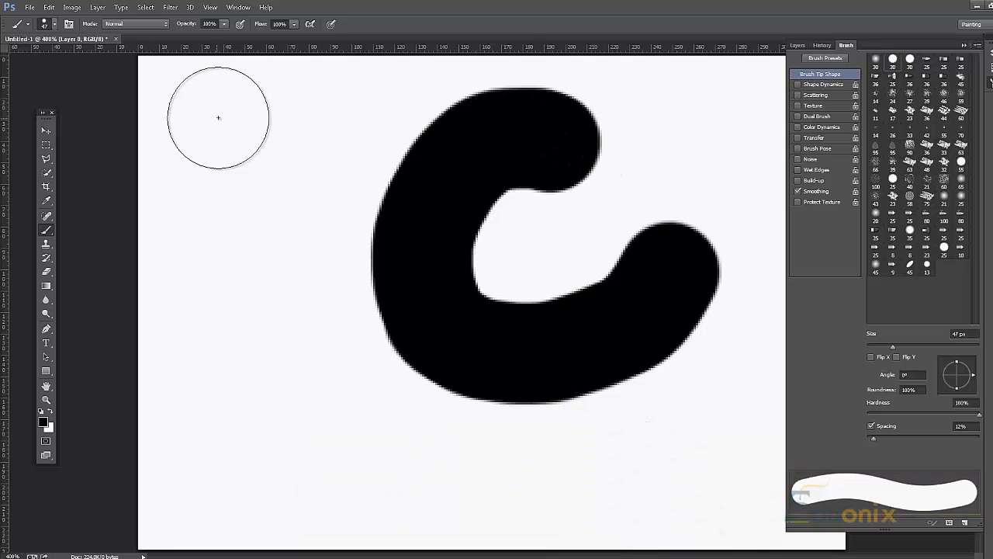
# Try a curved stroke beside the C shape, undo it, and paint a longer arc along the canvas's left edge.
pyautogui.moveTo(322, 112)
pyautogui.mouseDown()
pyautogui.moveTo(275, 220)
pyautogui.moveTo(334, 379)
pyautogui.moveTo(403, 450)
pyautogui.mouseUp()
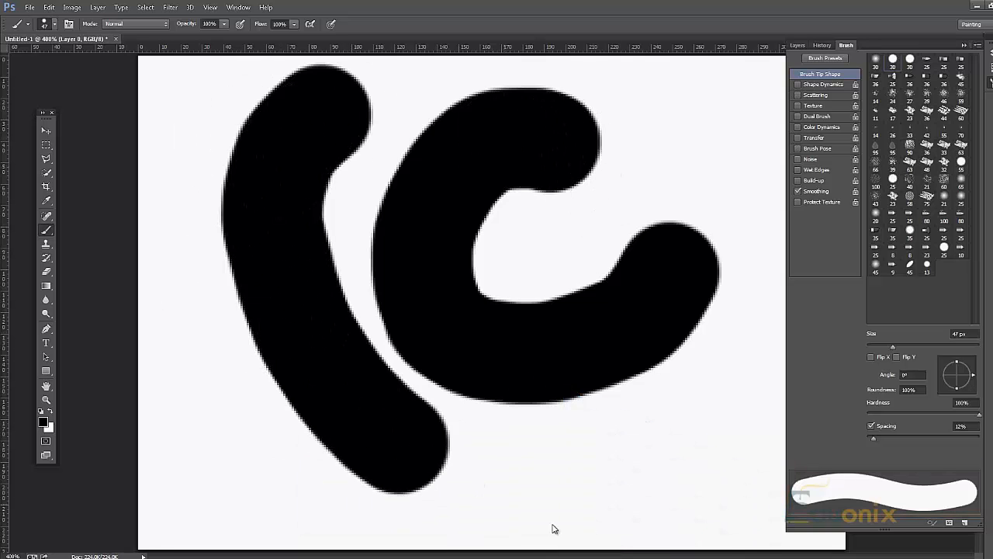
pyautogui.moveTo(554, 528); pyautogui.dragTo(744, 473)
pyautogui.hotkey('ctrl', 'z')
pyautogui.moveTo(292, 122)
pyautogui.mouseDown()
pyautogui.moveTo(249, 150)
pyautogui.moveTo(191, 267)
pyautogui.moveTo(193, 384)
pyautogui.moveTo(237, 462)
pyautogui.moveTo(301, 509)
pyautogui.moveTo(405, 545)
pyautogui.mouseUp()
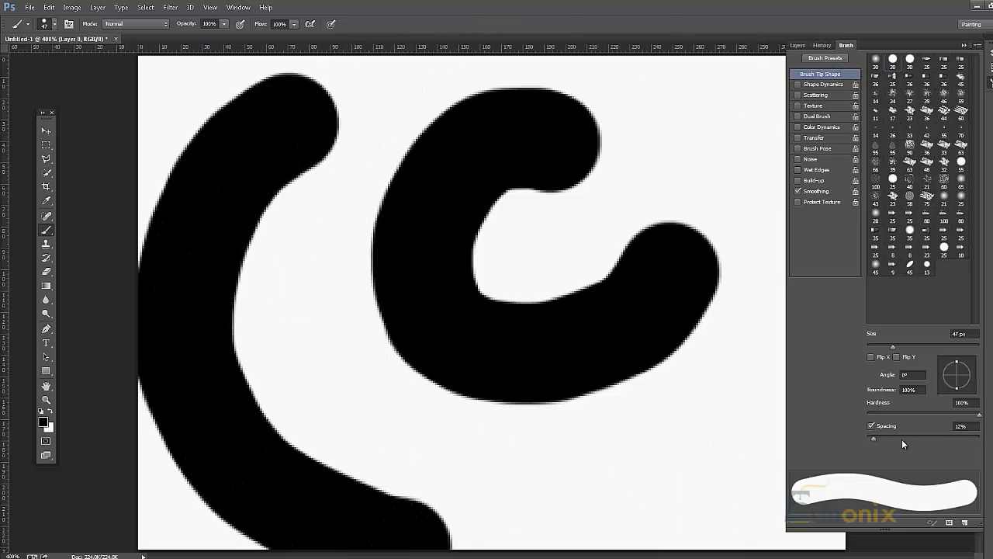
# Set the brush tip's spacing to 165% and paint a curved test stroke of separate dots across the lower canvas.
pyautogui.moveTo(908, 437); pyautogui.dragTo(941, 438)
pyautogui.moveTo(282, 215)
pyautogui.mouseDown()
pyautogui.moveTo(380, 423)
pyautogui.moveTo(569, 510)
pyautogui.moveTo(807, 485)
pyautogui.moveTo(823, 465)
pyautogui.mouseUp()
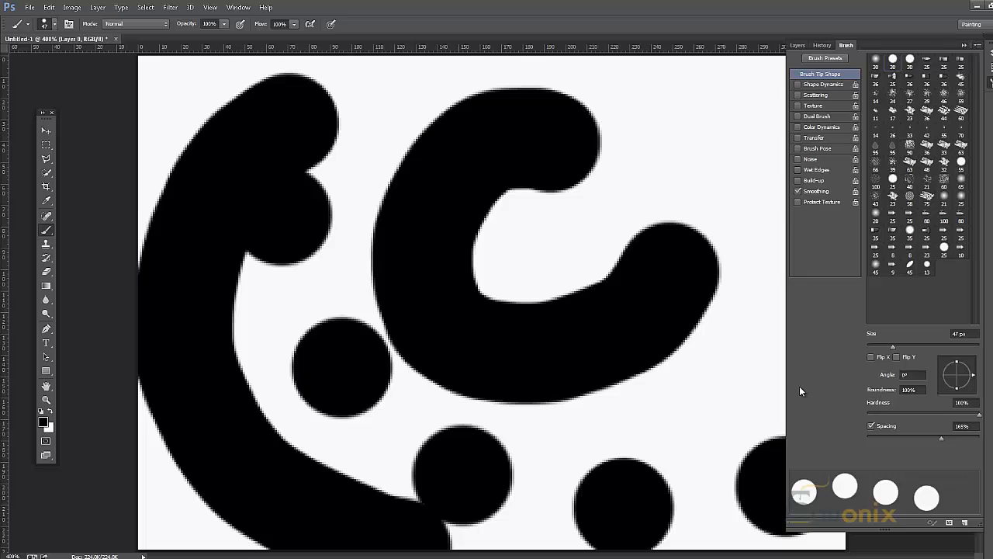
# Undo the dotted, arc and C-shaped strokes to clear the canvas.
pyautogui.hotkey('ctrl', 'alt', 'z')
pyautogui.hotkey('ctrl', 'alt', 'z')
pyautogui.hotkey('ctrl', 'alt', 'z')
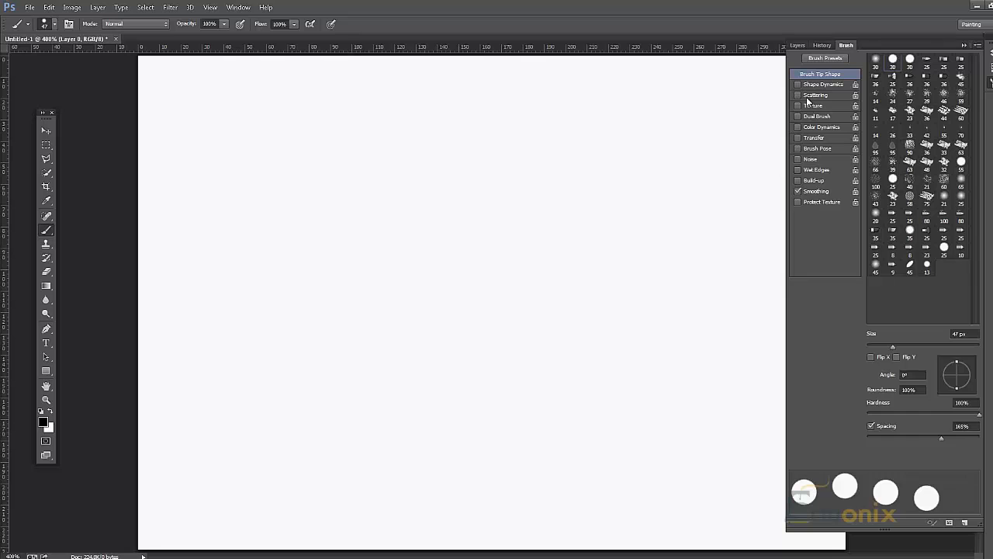
# Enable Color Dynamics for the brush and set the Foreground/Background Jitter control to Fade.
pyautogui.click(797, 126)
pyautogui.click(807, 127)
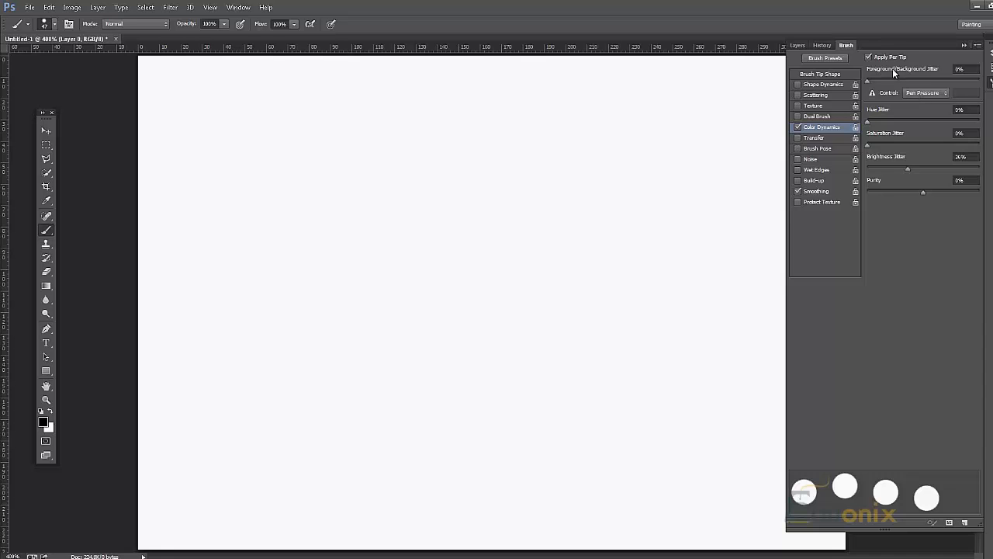
pyautogui.click(913, 93)
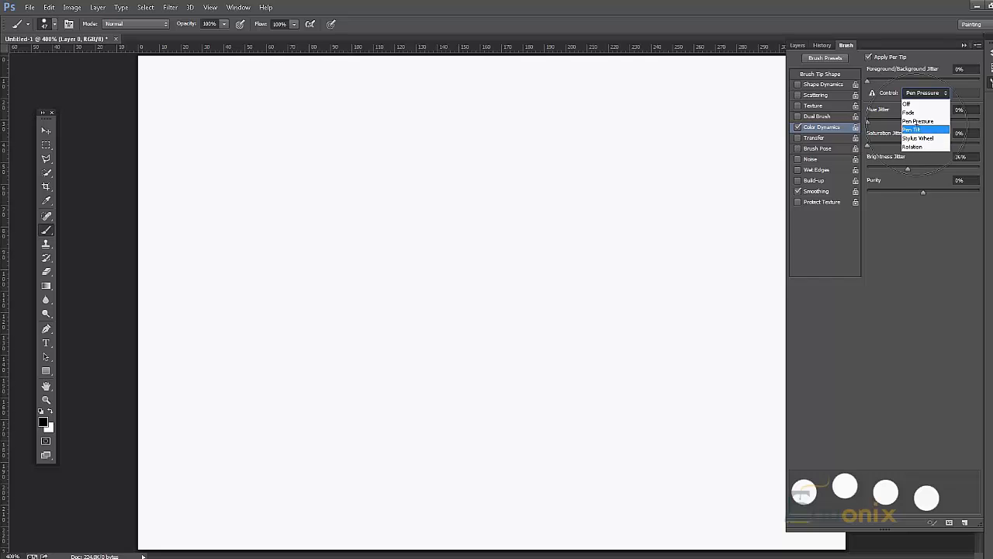
pyautogui.click(909, 112)
# Try a few single dots with the Fade control and clear them from the canvas.
pyautogui.click(197, 185)
pyautogui.click(357, 229)
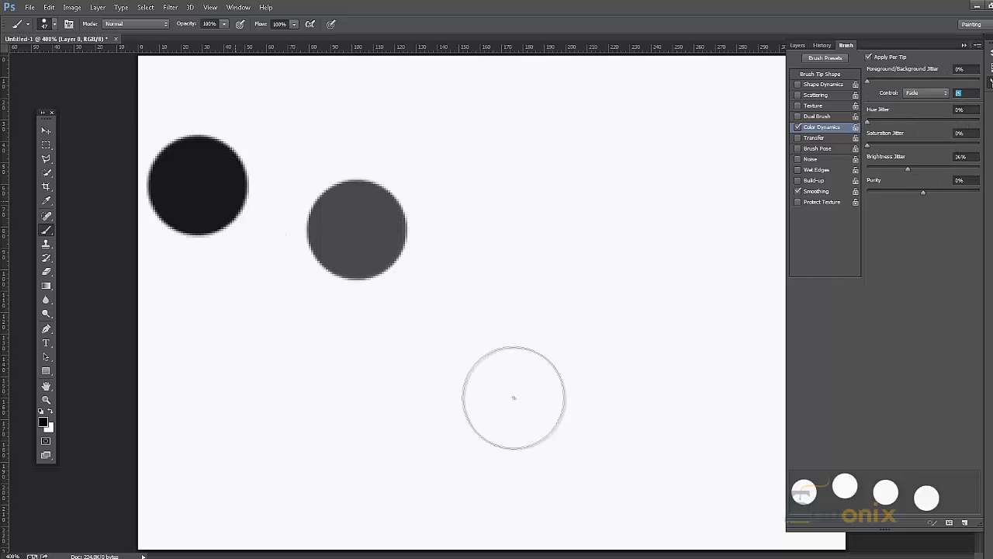
pyautogui.click(478, 316)
pyautogui.click(531, 473)
pyautogui.press('Delete')
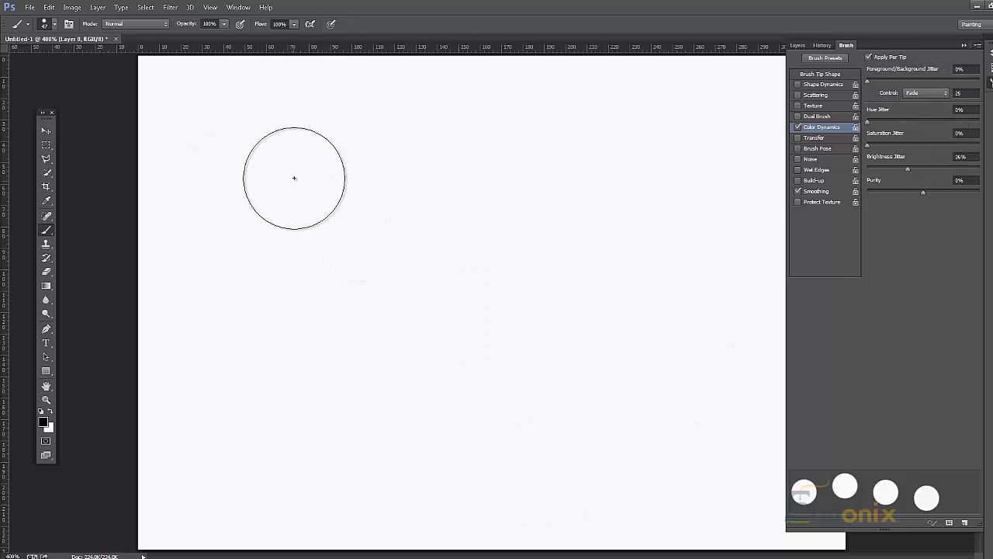
# Try dotted black strokes over the whole canvas with a Fade value of 25, and undo them.
pyautogui.moveTo(235, 120)
pyautogui.mouseDown()
pyautogui.moveTo(435, 180)
pyautogui.moveTo(701, 331)
pyautogui.moveTo(519, 434)
pyautogui.moveTo(303, 411)
pyautogui.moveTo(186, 492)
pyautogui.moveTo(326, 543)
pyautogui.mouseUp()
pyautogui.moveTo(495, 456)
pyautogui.mouseDown()
pyautogui.moveTo(599, 247)
pyautogui.moveTo(654, 266)
pyautogui.moveTo(698, 368)
pyautogui.moveTo(706, 443)
pyautogui.moveTo(691, 497)
pyautogui.moveTo(670, 520)
pyautogui.moveTo(612, 518)
pyautogui.moveTo(496, 480)
pyautogui.mouseUp()
pyautogui.moveTo(391, 382)
pyautogui.mouseDown()
pyautogui.moveTo(364, 302)
pyautogui.moveTo(303, 246)
pyautogui.mouseUp()
pyautogui.click(939, 94)
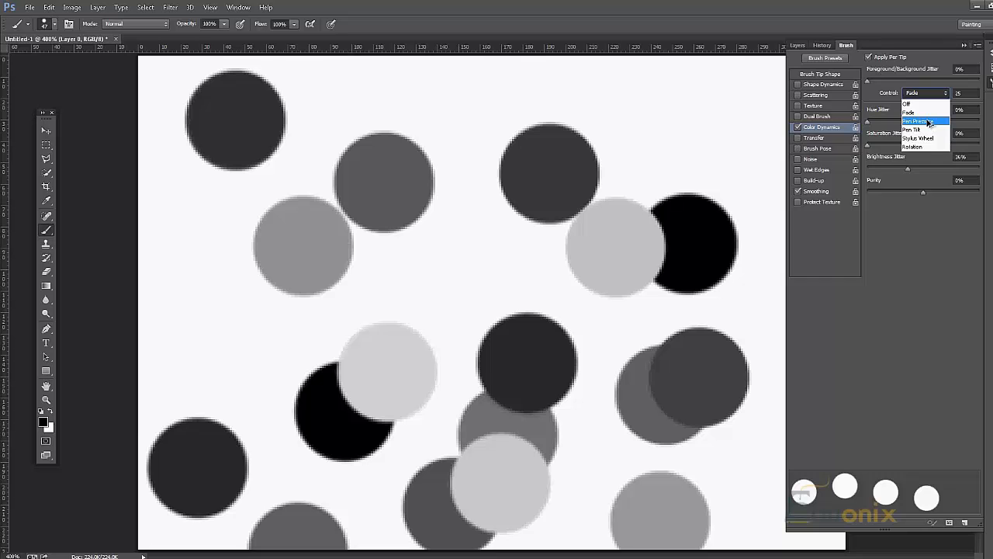
pyautogui.click(657, 218)
pyautogui.hotkey('ctrl', 'z')
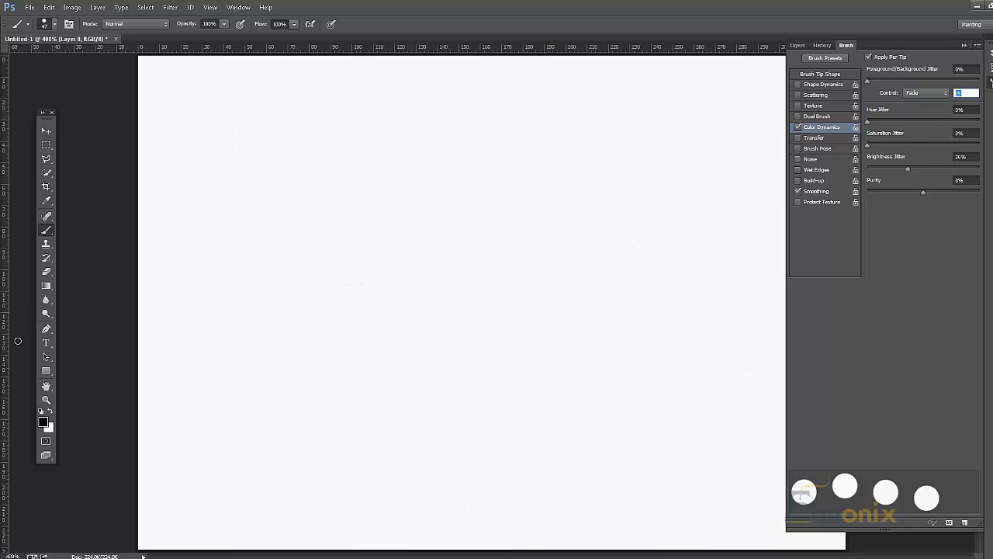
# Set the foreground colour to a bright, fully saturated blue.
pyautogui.click(42, 421)
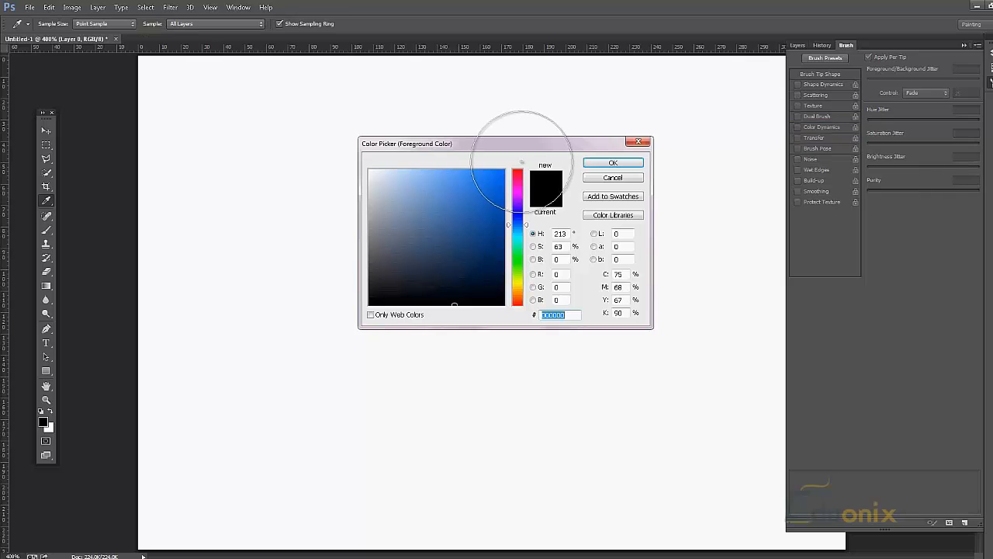
pyautogui.click(503, 172)
pyautogui.click(613, 162)
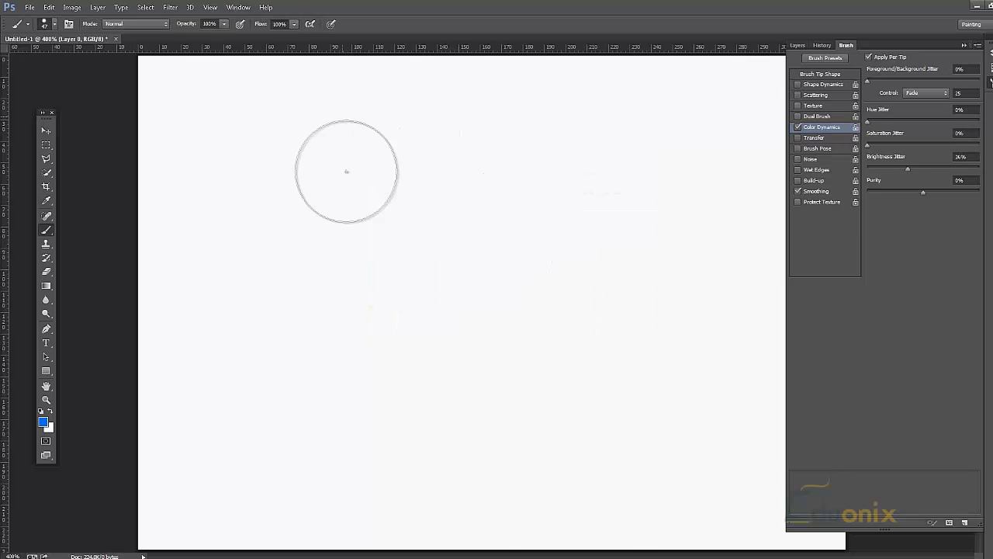
# Paint separate blue dots around the canvas to test the brightness jitter.
pyautogui.click(339, 113)
pyautogui.click(395, 261)
pyautogui.click(557, 287)
pyautogui.click(674, 358)
pyautogui.click(618, 501)
pyautogui.click(347, 434)
pyautogui.click(553, 190)
pyautogui.click(709, 144)
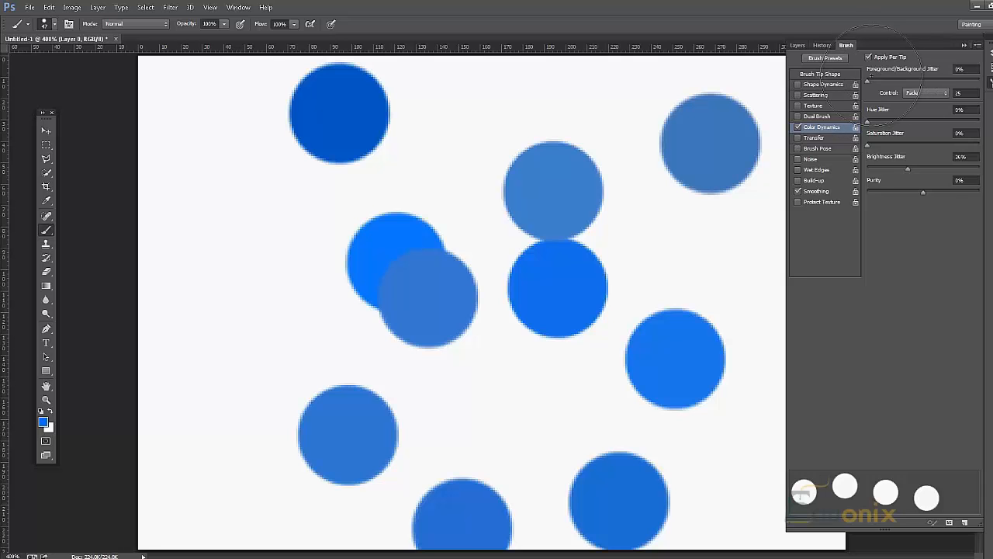
# Set the background colour to red, ff0000.
pyautogui.click(49, 428)
pyautogui.write('ff0000')
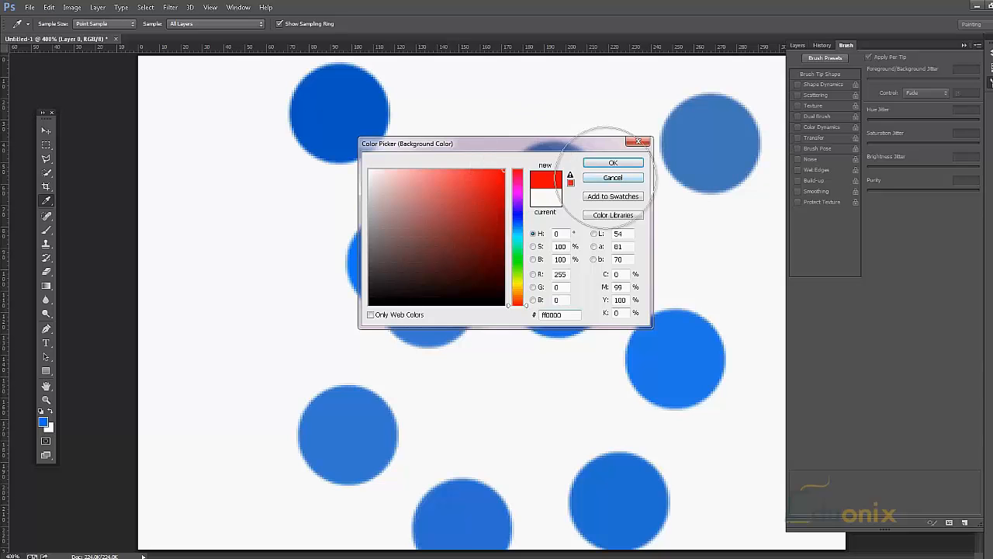
pyautogui.click(600, 163)
# Paint dotted strokes across the canvas with the blue and red colours, setting the Foreground/Background Jitter to 52%.
pyautogui.moveTo(267, 134)
pyautogui.mouseDown()
pyautogui.moveTo(316, 369)
pyautogui.moveTo(498, 346)
pyautogui.moveTo(582, 222)
pyautogui.moveTo(747, 444)
pyautogui.moveTo(501, 545)
pyautogui.mouseUp()
pyautogui.moveTo(866, 80); pyautogui.dragTo(926, 79)
pyautogui.moveTo(516, 105)
pyautogui.mouseDown()
pyautogui.moveTo(335, 207)
pyautogui.moveTo(309, 413)
pyautogui.moveTo(593, 433)
pyautogui.moveTo(660, 274)
pyautogui.moveTo(777, 371)
pyautogui.moveTo(491, 417)
pyautogui.moveTo(634, 212)
pyautogui.moveTo(564, 114)
pyautogui.moveTo(275, 314)
pyautogui.moveTo(513, 384)
pyautogui.moveTo(575, 551)
pyautogui.moveTo(479, 391)
pyautogui.moveTo(702, 243)
pyautogui.moveTo(578, 213)
pyautogui.moveTo(746, 461)
pyautogui.moveTo(578, 527)
pyautogui.moveTo(293, 320)
pyautogui.moveTo(356, 172)
pyautogui.moveTo(587, 69)
pyautogui.moveTo(485, 25)
pyautogui.moveTo(221, 180)
pyautogui.moveTo(315, 206)
pyautogui.moveTo(518, 203)
pyautogui.moveTo(335, 500)
pyautogui.moveTo(320, 481)
pyautogui.moveTo(320, 322)
pyautogui.moveTo(346, 291)
pyautogui.moveTo(405, 259)
pyautogui.moveTo(486, 270)
pyautogui.moveTo(513, 323)
pyautogui.moveTo(421, 350)
pyautogui.moveTo(367, 442)
pyautogui.moveTo(580, 446)
pyautogui.moveTo(614, 263)
pyautogui.moveTo(398, 244)
pyautogui.moveTo(567, 538)
pyautogui.moveTo(610, 25)
pyautogui.moveTo(195, 140)
pyautogui.moveTo(756, 549)
pyautogui.moveTo(250, 508)
pyautogui.moveTo(287, 188)
pyautogui.mouseUp()
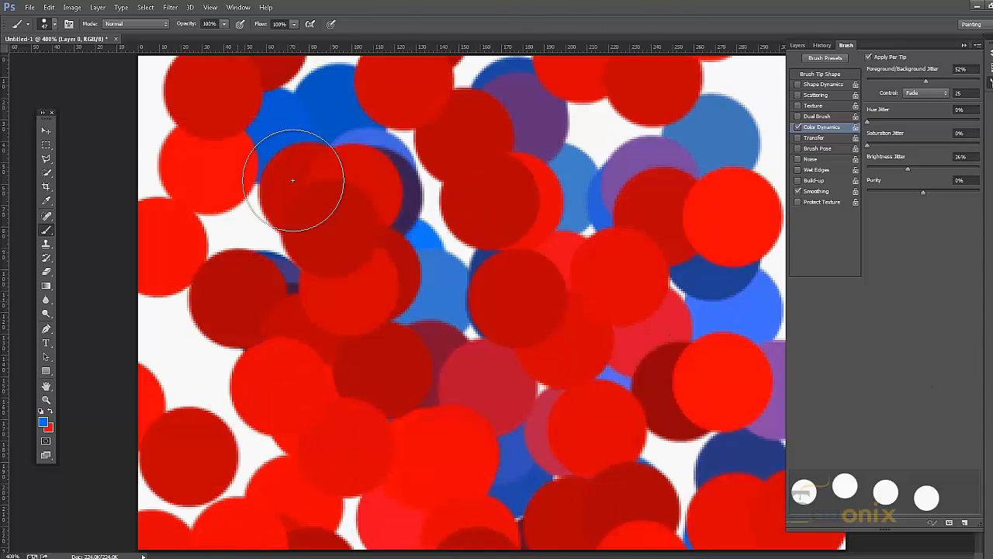
pyautogui.moveTo(214, 314)
pyautogui.mouseDown()
pyautogui.moveTo(366, 382)
pyautogui.moveTo(463, 398)
pyautogui.moveTo(627, 350)
pyautogui.moveTo(739, 273)
pyautogui.moveTo(747, 453)
pyautogui.mouseUp()
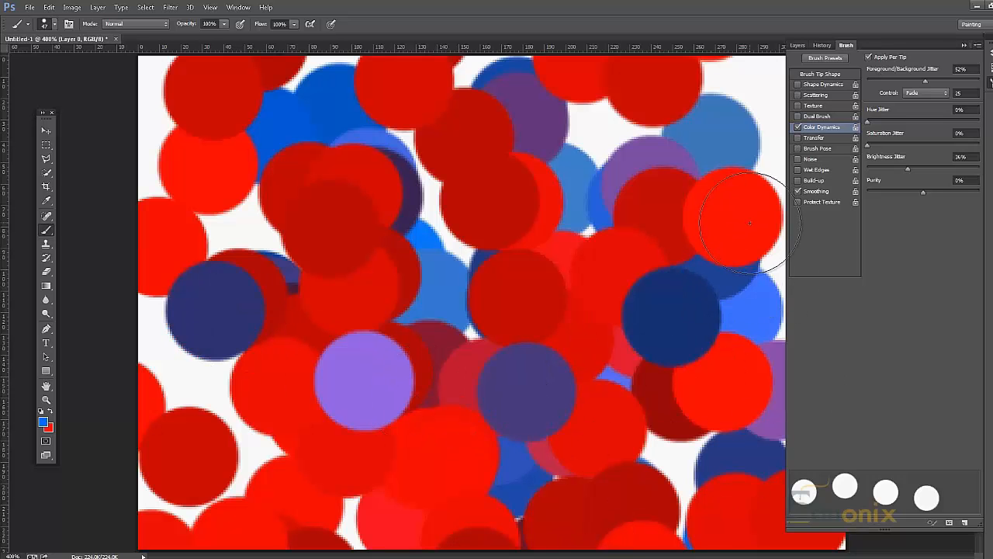
pyautogui.moveTo(705, 241)
pyautogui.mouseDown()
pyautogui.moveTo(548, 388)
pyautogui.moveTo(557, 203)
pyautogui.moveTo(782, 200)
pyautogui.moveTo(486, 231)
pyautogui.moveTo(376, 259)
pyautogui.moveTo(382, 361)
pyautogui.mouseUp()
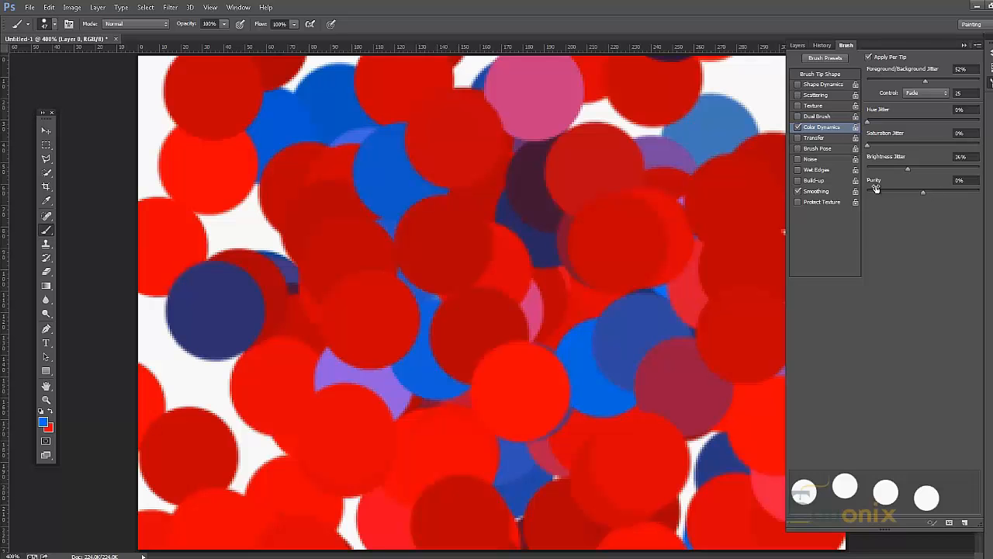
# Test a Color Dynamics purity of +100% with a dotted stroke, and return purity to the middle of its range.
pyautogui.moveTo(923, 192); pyautogui.dragTo(979, 192)
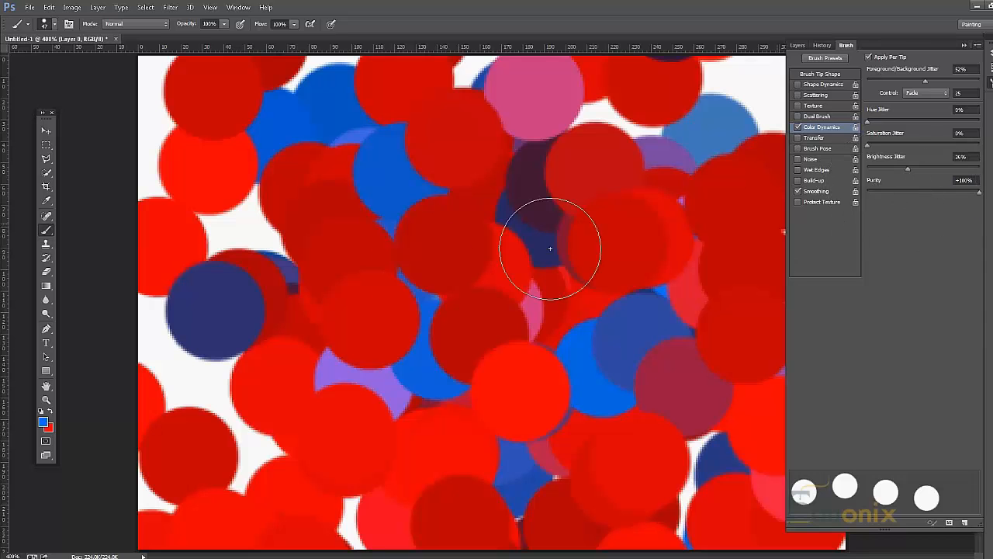
pyautogui.moveTo(373, 188)
pyautogui.mouseDown()
pyautogui.moveTo(612, 493)
pyautogui.moveTo(226, 317)
pyautogui.moveTo(554, 160)
pyautogui.moveTo(737, 450)
pyautogui.mouseUp()
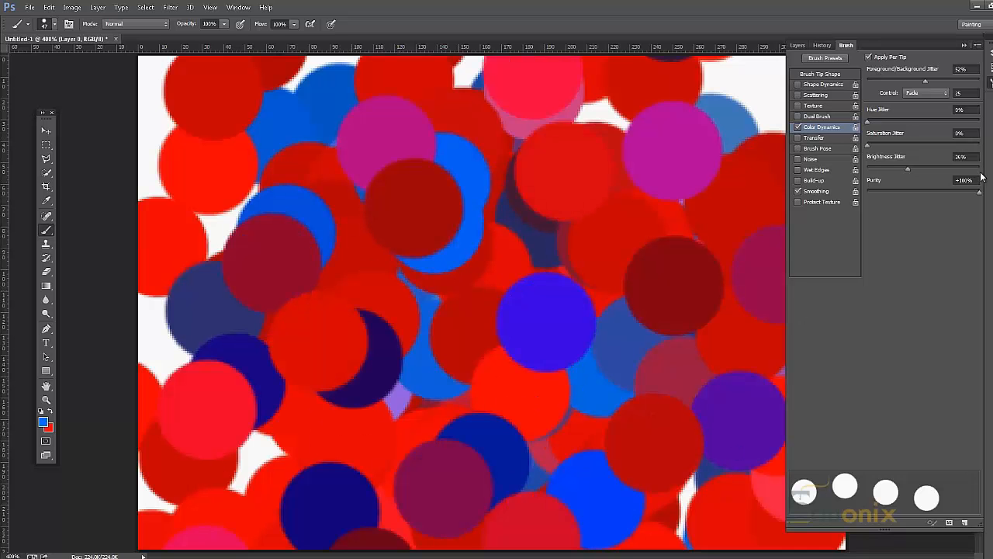
pyautogui.moveTo(979, 194); pyautogui.dragTo(922, 190)
# Enable Shape Dynamics with a 90% minimum diameter, 47% angle jitter and Initial Direction as the angle control.
pyautogui.click(799, 85)
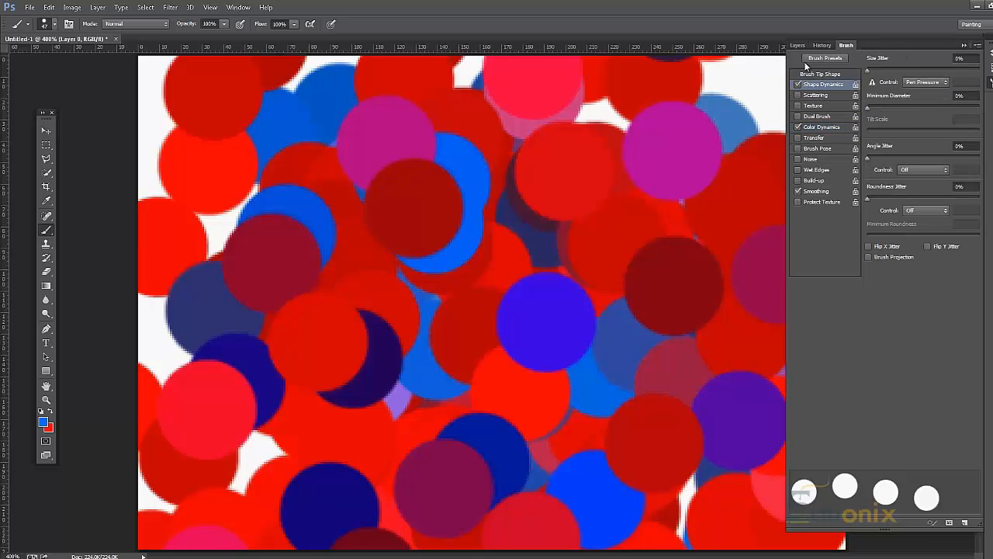
pyautogui.click(798, 85)
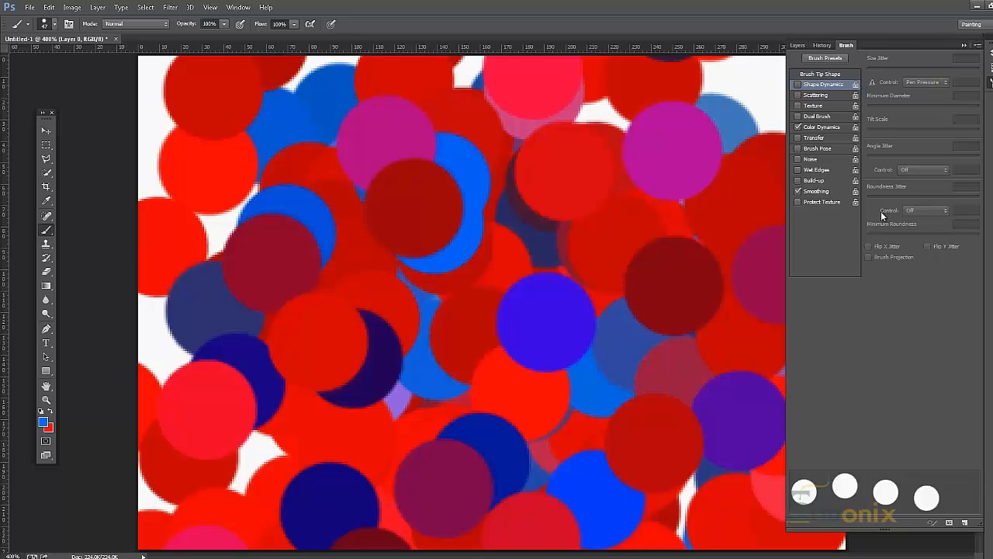
pyautogui.click(798, 85)
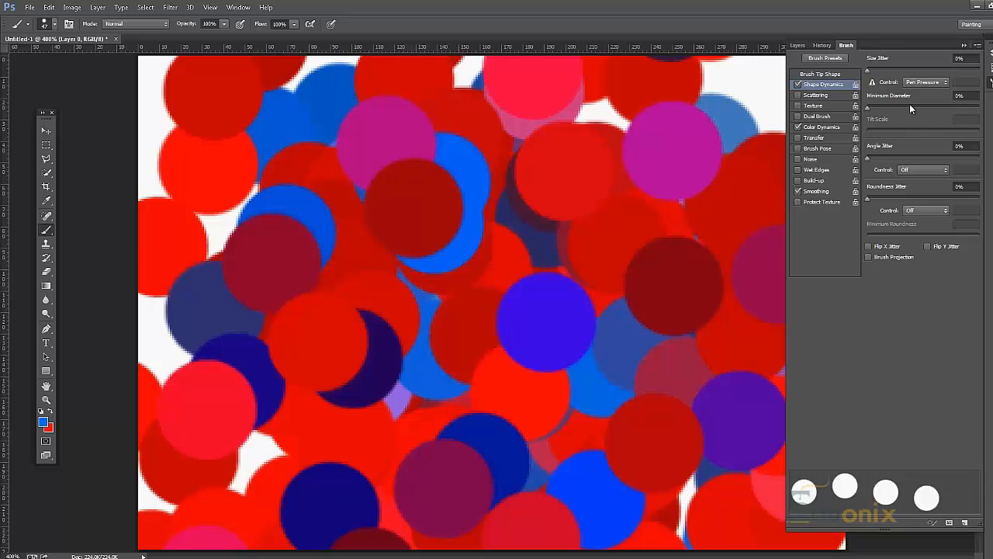
pyautogui.moveTo(916, 104); pyautogui.dragTo(975, 111)
pyautogui.click(920, 159)
pyautogui.click(923, 169)
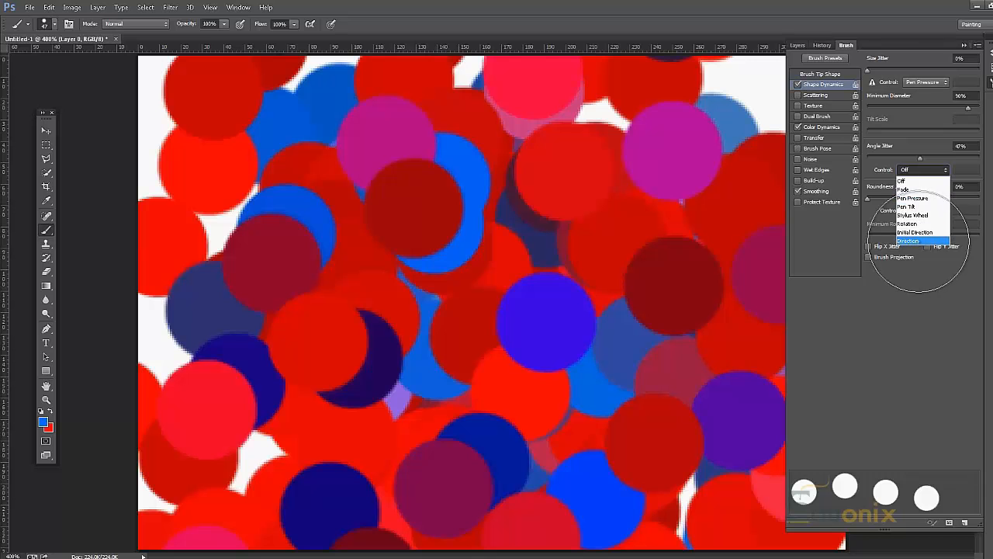
pyautogui.click(914, 232)
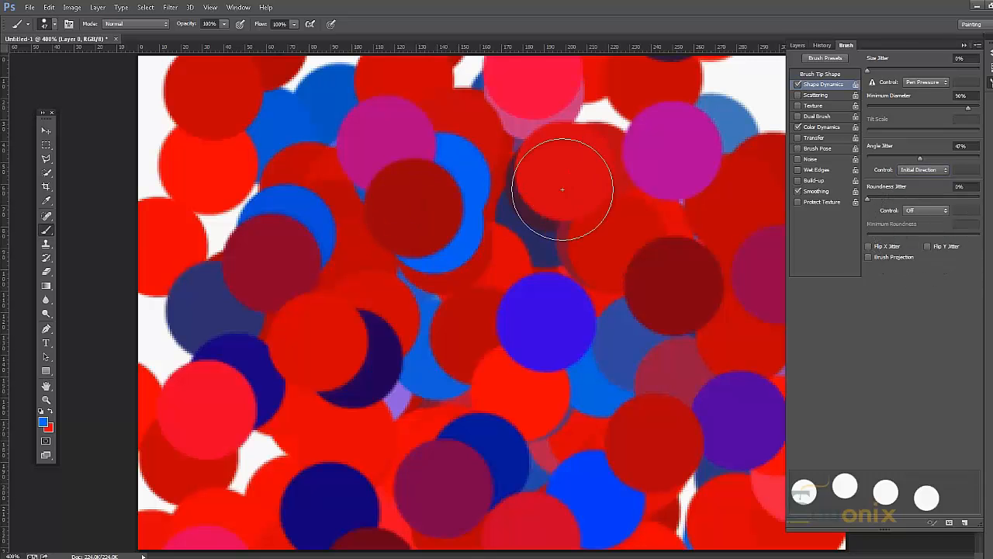
# Paint single dots around the middle of the canvas to test the Shape Dynamics settings.
pyautogui.click(582, 171)
pyautogui.click(451, 266)
pyautogui.click(548, 514)
pyautogui.click(427, 417)
pyautogui.click(698, 500)
pyautogui.click(700, 340)
pyautogui.click(389, 281)
pyautogui.click(554, 273)
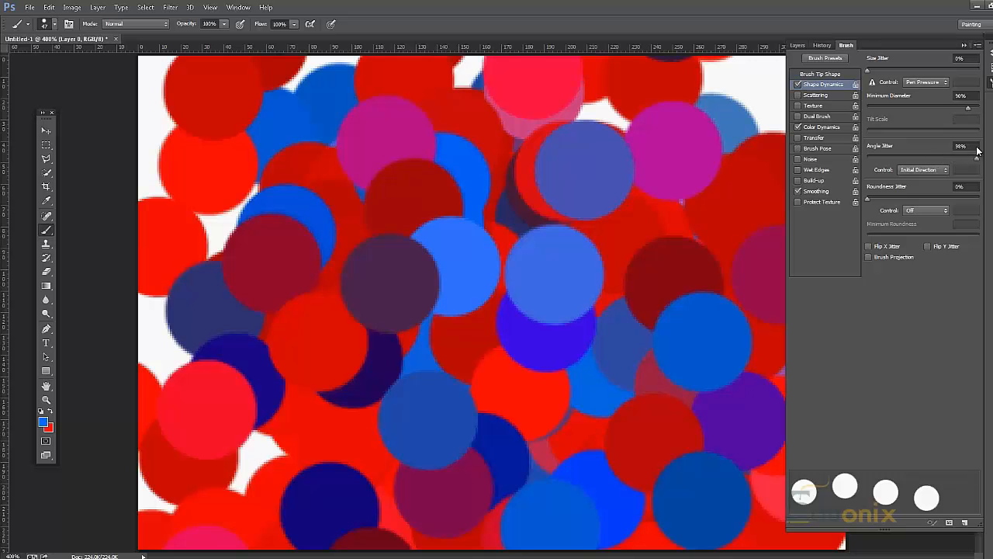
pyautogui.click(925, 210)
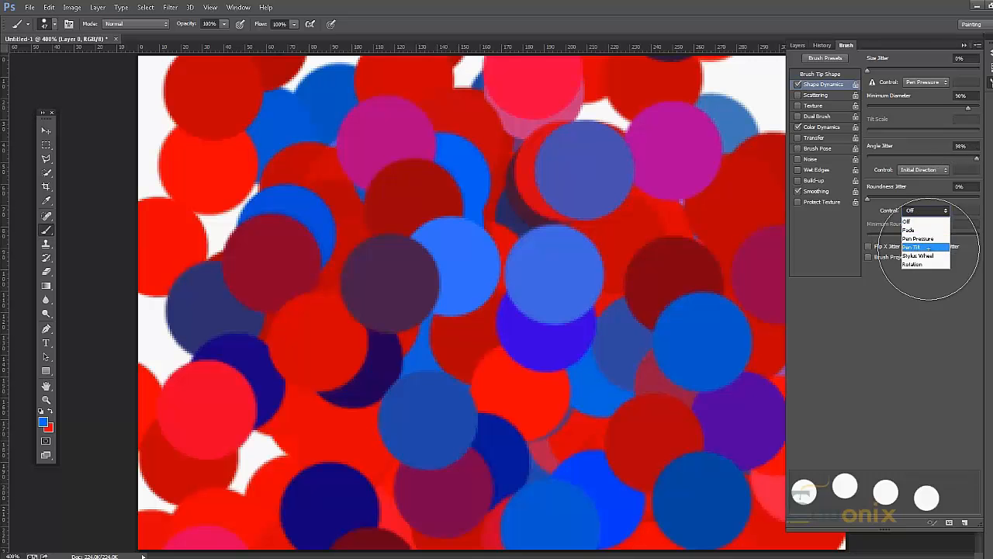
pyautogui.click(933, 185)
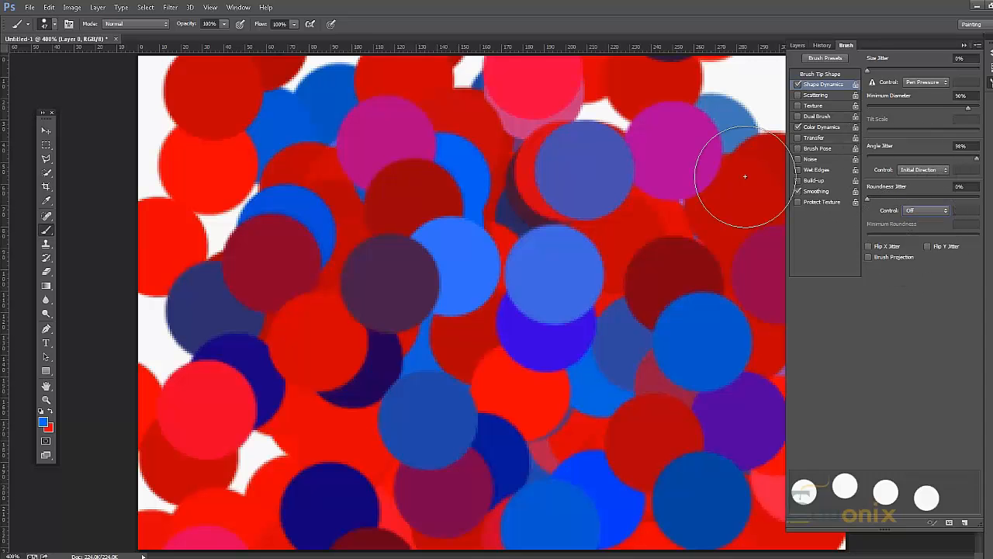
# Choose a bristle brush preset and paint a winding blue stroke down the canvas.
pyautogui.rightClick(448, 236)
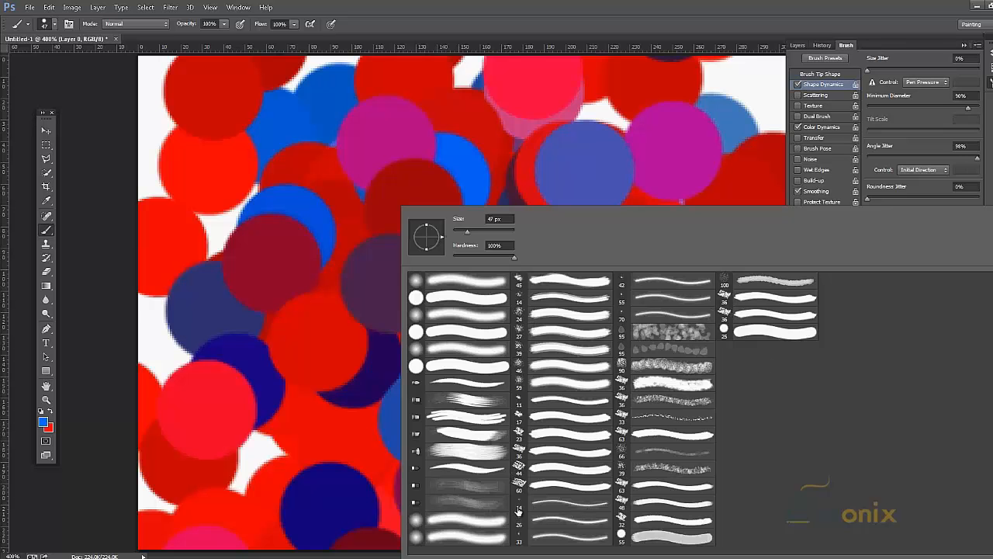
pyautogui.click(448, 468)
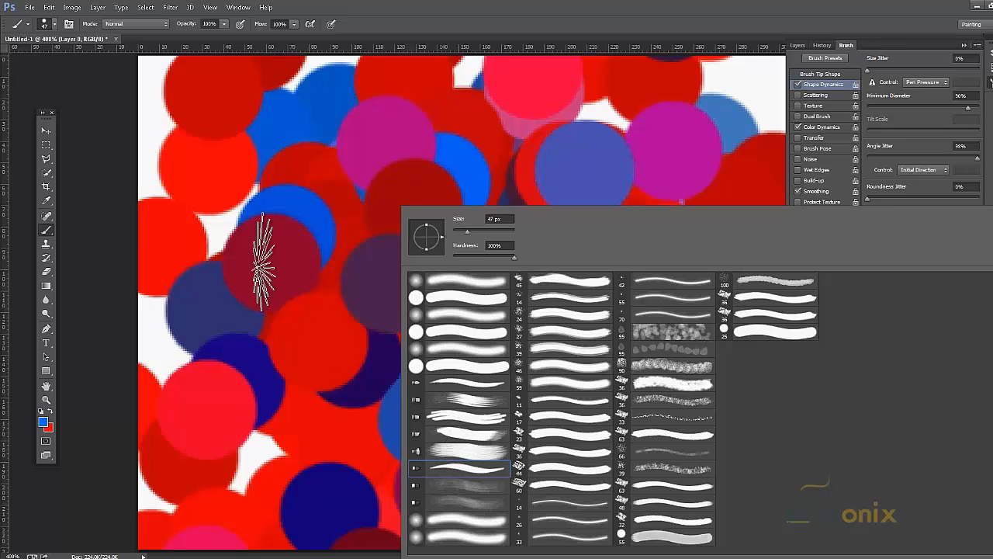
pyautogui.moveTo(243, 157); pyautogui.dragTo(359, 289)
pyautogui.moveTo(259, 372)
pyautogui.mouseDown()
pyautogui.moveTo(491, 409)
pyautogui.moveTo(654, 451)
pyautogui.moveTo(432, 521)
pyautogui.mouseUp()
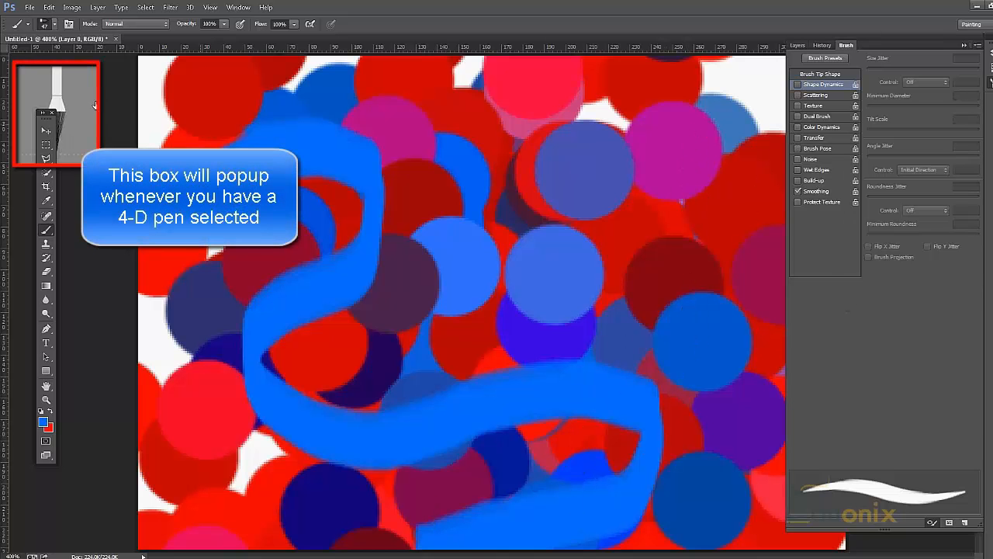
# Choose a hard round brush preset and paint the whole canvas solid blue.
pyautogui.rightClick(361, 248)
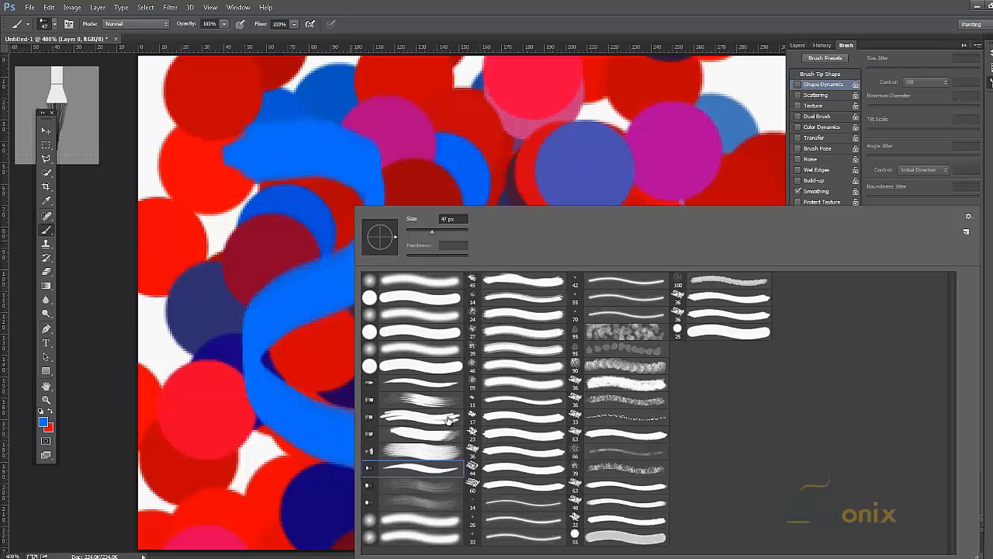
pyautogui.click(435, 365)
pyautogui.moveTo(511, 97)
pyautogui.mouseDown()
pyautogui.moveTo(491, 266)
pyautogui.moveTo(539, 459)
pyautogui.moveTo(625, 299)
pyautogui.moveTo(434, 386)
pyautogui.moveTo(468, 486)
pyautogui.moveTo(122, 390)
pyautogui.moveTo(221, 487)
pyautogui.mouseUp()
pyautogui.moveTo(522, 333)
pyautogui.mouseDown()
pyautogui.moveTo(776, 271)
pyautogui.moveTo(377, 505)
pyautogui.moveTo(644, 440)
pyautogui.moveTo(741, 68)
pyautogui.moveTo(302, 311)
pyautogui.moveTo(290, 393)
pyautogui.moveTo(468, 308)
pyautogui.moveTo(421, 126)
pyautogui.moveTo(665, 543)
pyautogui.moveTo(805, 381)
pyautogui.mouseUp()
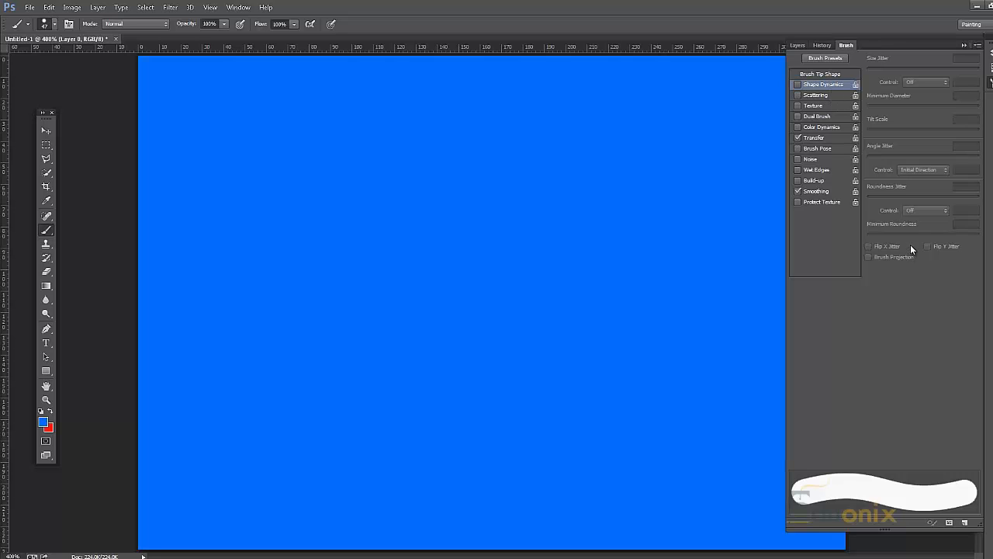
# Enable Scattering for the brush, with a count of 1 and a count jitter of 51%.
pyautogui.click(798, 95)
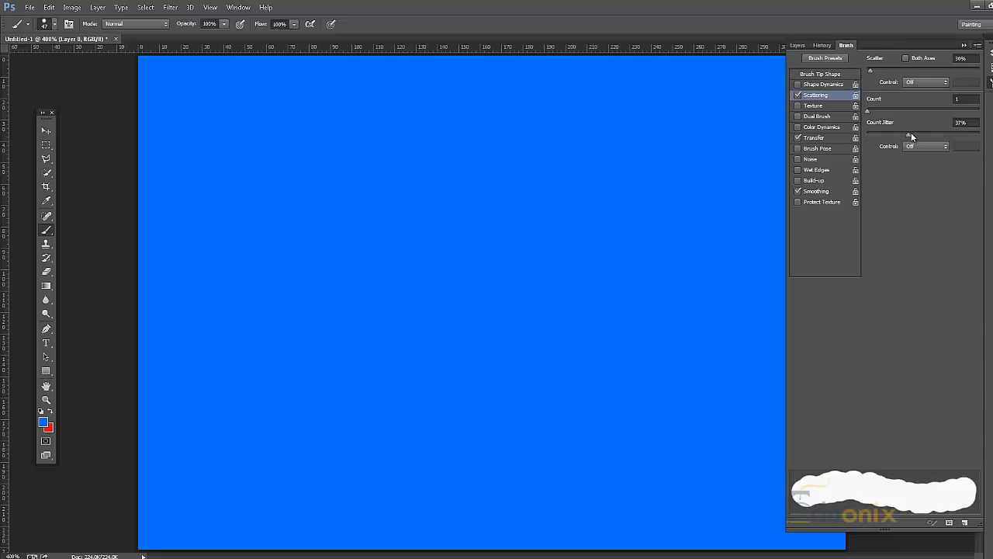
pyautogui.moveTo(881, 115); pyautogui.dragTo(901, 114)
pyautogui.moveTo(891, 110); pyautogui.dragTo(868, 110)
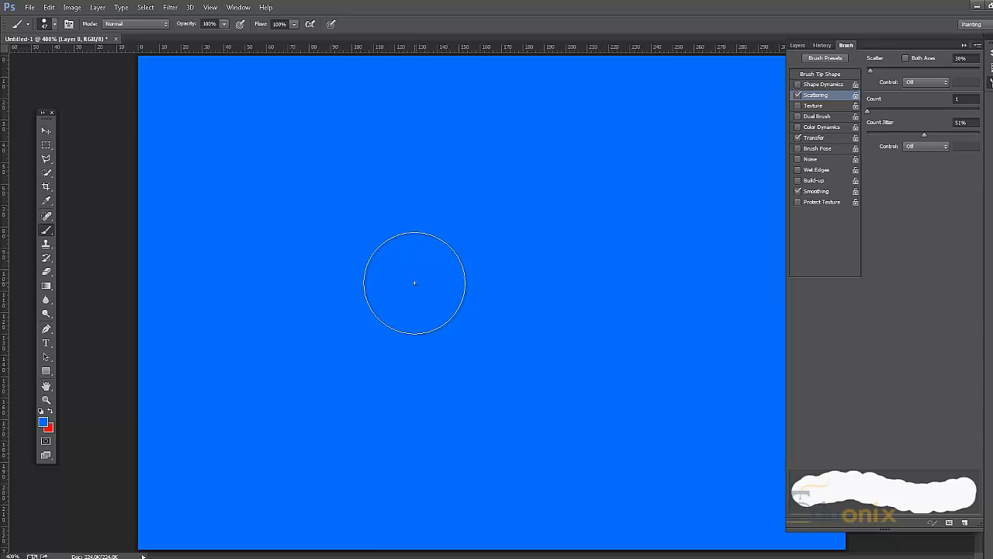
# Swap the foreground and background colours and paint a large red C-shaped stroke over the blue.
pyautogui.press('x')
pyautogui.moveTo(638, 135)
pyautogui.mouseDown()
pyautogui.moveTo(321, 244)
pyautogui.moveTo(260, 384)
pyautogui.mouseUp()
pyautogui.moveTo(493, 532)
pyautogui.mouseDown()
pyautogui.moveTo(645, 454)
pyautogui.moveTo(660, 432)
pyautogui.mouseUp()
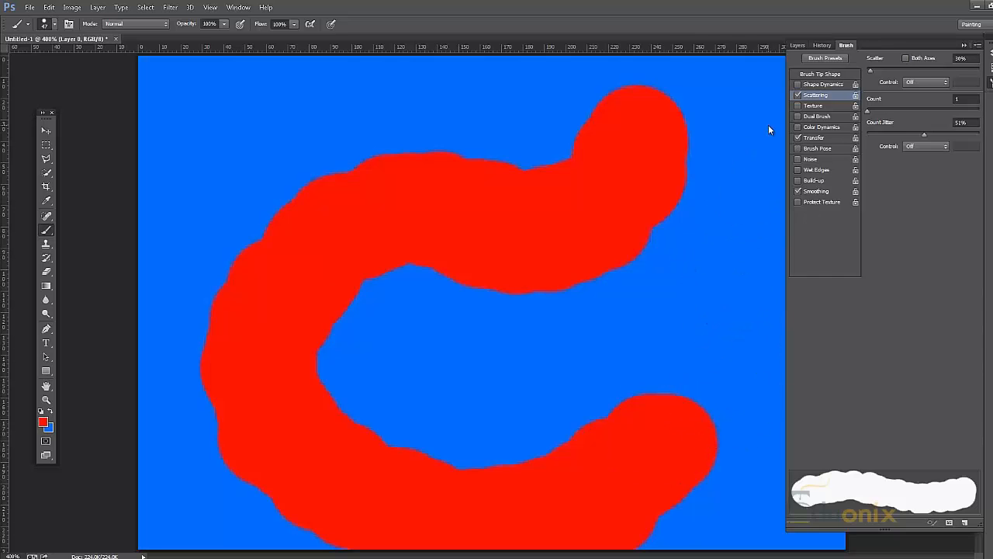
# Set the Scattering count to 3 and the scatter amount to 1000%.
pyautogui.moveTo(885, 111)
pyautogui.mouseDown()
pyautogui.moveTo(931, 114)
pyautogui.moveTo(877, 111)
pyautogui.mouseUp()
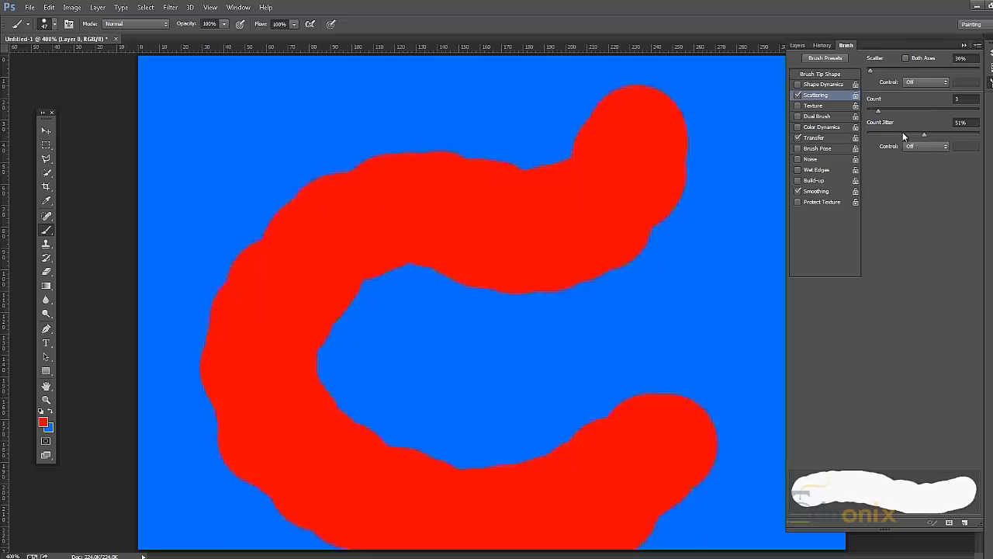
pyautogui.moveTo(880, 69); pyautogui.dragTo(981, 68)
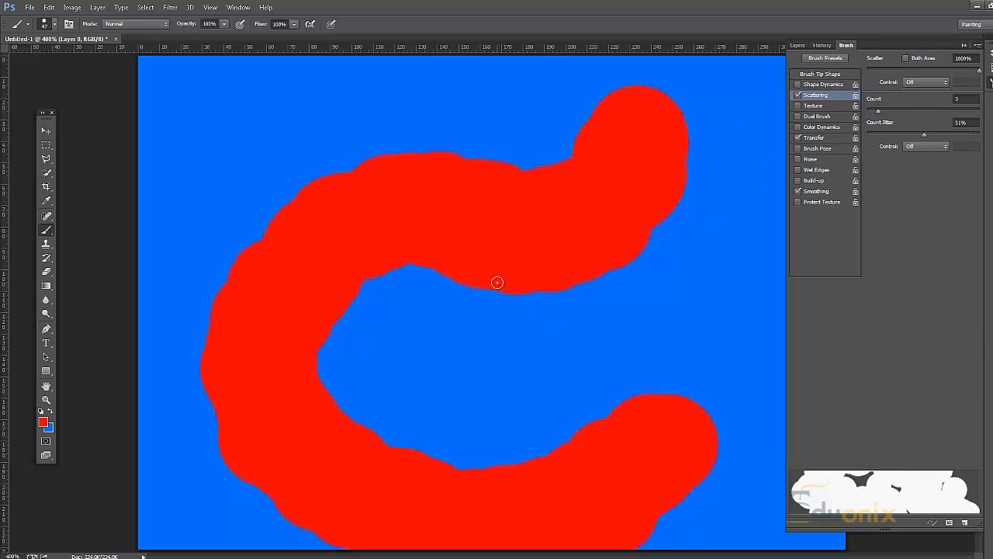
# Paint scattered red test strokes with a 5 px tip, and undo all red painting back to the solid blue canvas.
pyautogui.moveTo(309, 117)
pyautogui.mouseDown()
pyautogui.moveTo(309, 151)
pyautogui.moveTo(441, 388)
pyautogui.moveTo(522, 452)
pyautogui.moveTo(614, 448)
pyautogui.moveTo(758, 320)
pyautogui.moveTo(708, 311)
pyautogui.mouseUp()
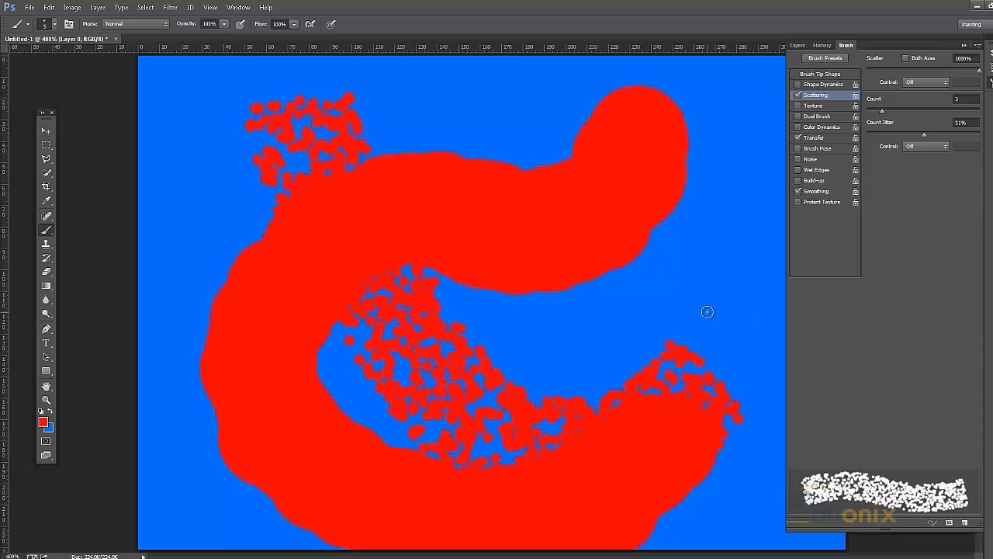
pyautogui.moveTo(700, 159)
pyautogui.mouseDown()
pyautogui.moveTo(673, 217)
pyautogui.moveTo(446, 350)
pyautogui.moveTo(309, 539)
pyautogui.mouseUp()
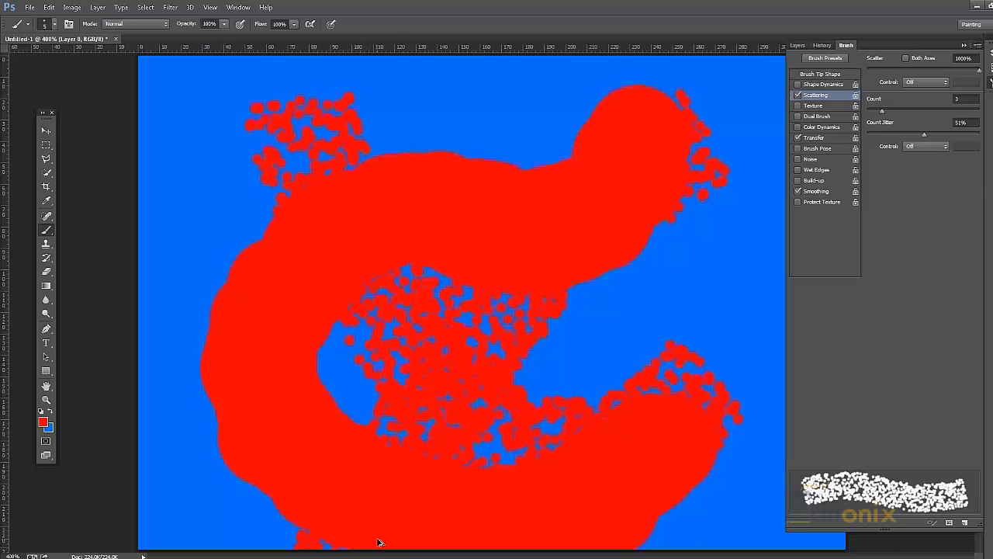
pyautogui.hotkey('ctrl', 'alt', 'z')
pyautogui.hotkey('ctrl', 'alt', 'z')
pyautogui.hotkey('ctrl', 'alt', 'z')
pyautogui.hotkey('ctrl', 'alt', 'z')
# Paint a scattered red arc across the canvas, and set the Scattering count to 8 for a second stroke below it.
pyautogui.moveTo(174, 379)
pyautogui.mouseDown()
pyautogui.moveTo(466, 259)
pyautogui.moveTo(709, 381)
pyautogui.mouseUp()
pyautogui.click(916, 108)
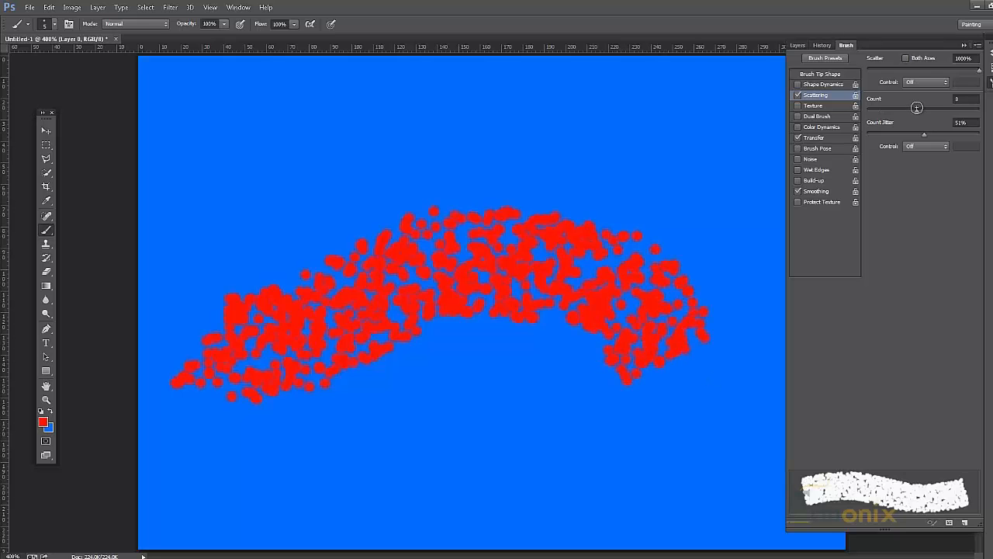
pyautogui.moveTo(355, 447); pyautogui.dragTo(653, 372)
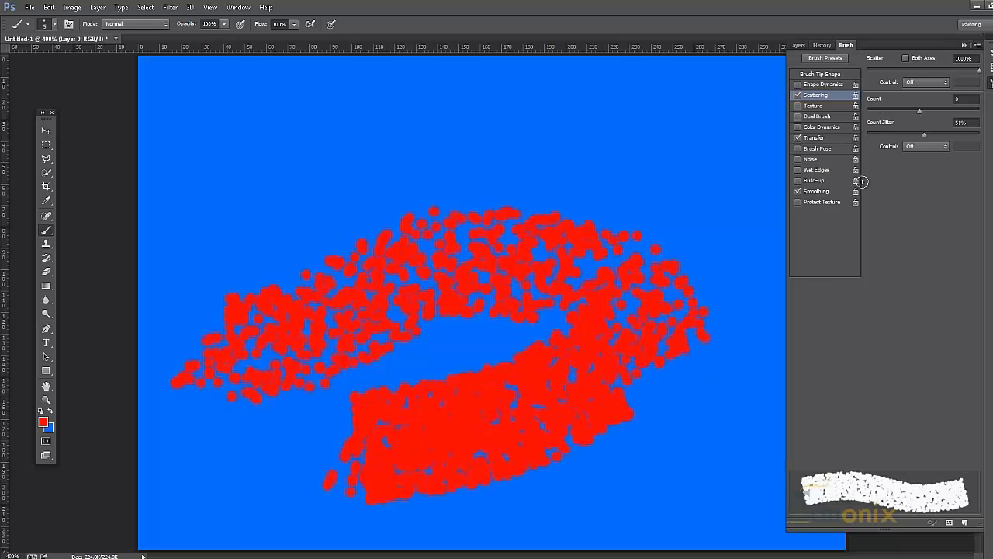
# Set the Scattering count to 1 and the count jitter to 0%, painting a red test stroke after each change.
pyautogui.click(869, 109)
pyautogui.moveTo(203, 170); pyautogui.dragTo(776, 232)
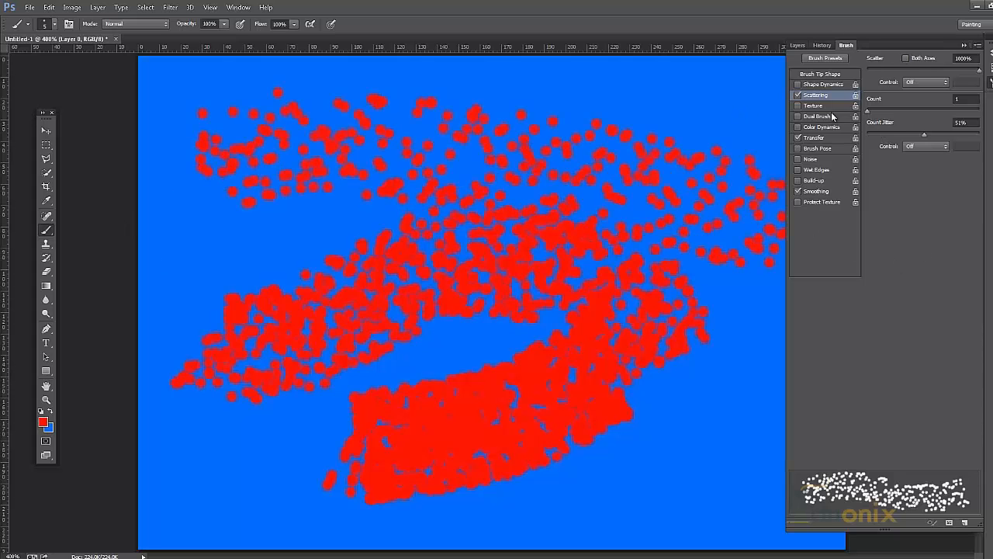
pyautogui.moveTo(898, 134); pyautogui.dragTo(811, 128)
pyautogui.moveTo(277, 264)
pyautogui.mouseDown()
pyautogui.moveTo(589, 463)
pyautogui.moveTo(816, 500)
pyautogui.moveTo(896, 443)
pyautogui.mouseUp()
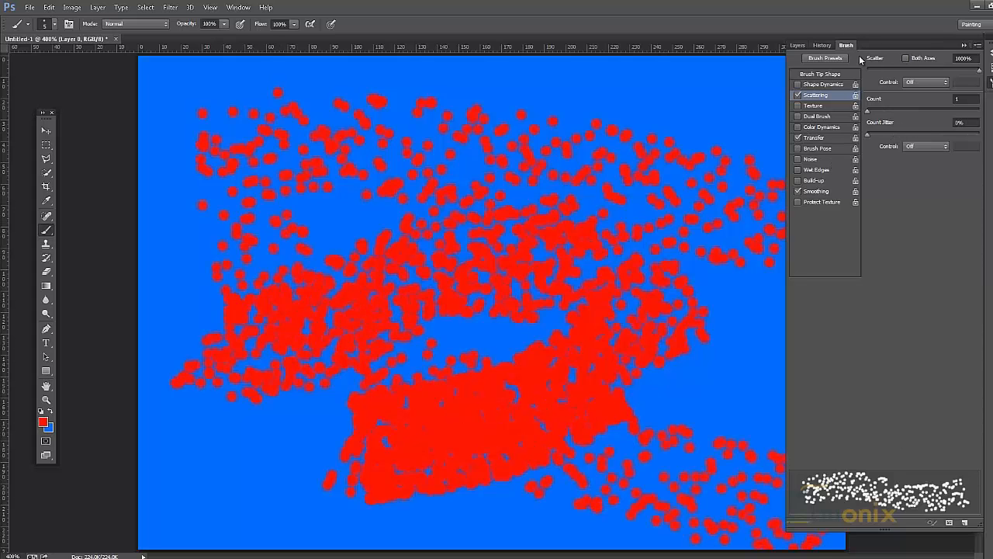
# Undo all the scattered red strokes to restore the solid blue canvas.
pyautogui.hotkey('ctrl', 'alt', 'z')
pyautogui.hotkey('ctrl', 'alt', 'z')
pyautogui.hotkey('ctrl', 'alt', 'z')
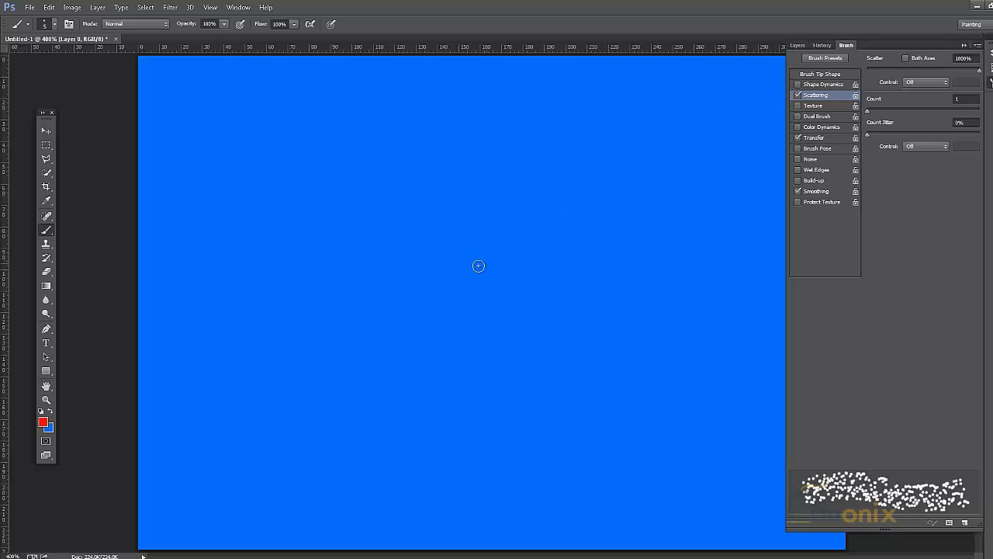
# Enable Texture for the brush in Linear Height mode and turn off Scattering.
pyautogui.click(842, 105)
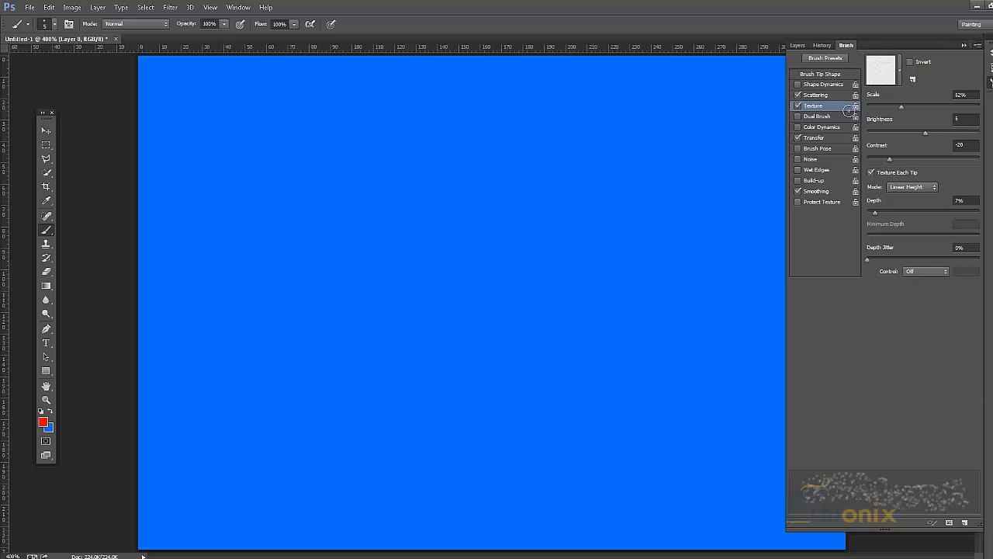
pyautogui.moveTo(314, 198)
pyautogui.mouseDown()
pyautogui.moveTo(528, 315)
pyautogui.moveTo(447, 229)
pyautogui.moveTo(220, 462)
pyautogui.moveTo(443, 316)
pyautogui.moveTo(645, 451)
pyautogui.moveTo(727, 327)
pyautogui.moveTo(659, 381)
pyautogui.moveTo(659, 408)
pyautogui.moveTo(611, 494)
pyautogui.moveTo(634, 438)
pyautogui.mouseUp()
pyautogui.click(911, 189)
pyautogui.click(913, 188)
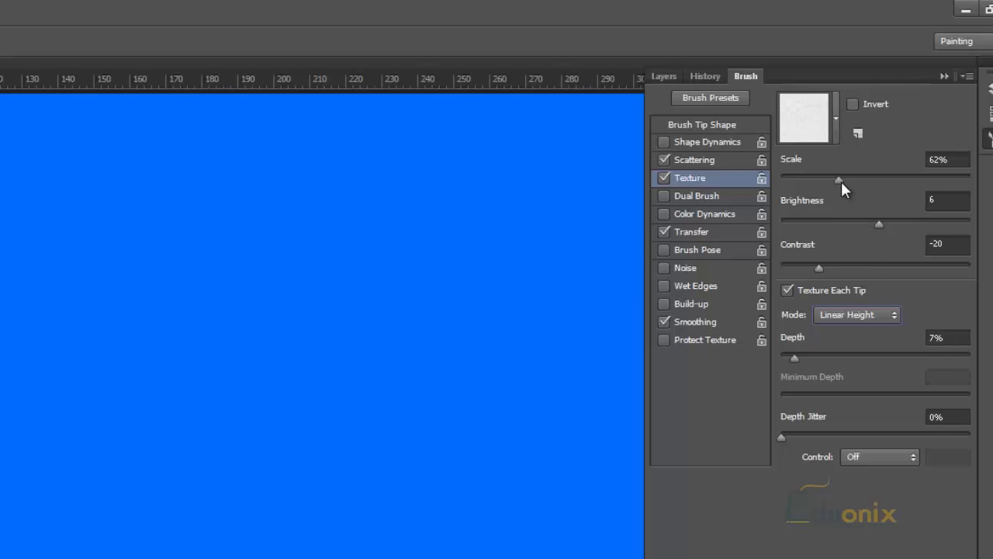
pyautogui.moveTo(849, 179); pyautogui.dragTo(796, 194)
pyautogui.click(663, 160)
# Enlarge the brush tip to 150 px.
pyautogui.press(']')
pyautogui.press(']')
pyautogui.press(']')
pyautogui.press(']')
pyautogui.press(']')
pyautogui.press(']')
pyautogui.press(']')
pyautogui.press(']')
pyautogui.press(']')
pyautogui.press(']')
pyautogui.press(']')
pyautogui.press(']')
pyautogui.press(']')
pyautogui.press(']')
pyautogui.press(']')
# Set the texture scale to 159% and brightness to 61, and paint red texture over the blue canvas.
pyautogui.moveTo(857, 178); pyautogui.dragTo(911, 180)
pyautogui.moveTo(893, 197); pyautogui.dragTo(773, 188)
pyautogui.moveTo(876, 224); pyautogui.dragTo(824, 223)
pyautogui.moveTo(781, 179); pyautogui.dragTo(901, 177)
pyautogui.click(853, 224)
pyautogui.moveTo(921, 228)
pyautogui.mouseDown()
pyautogui.moveTo(892, 231)
pyautogui.moveTo(914, 229)
pyautogui.mouseUp()
pyautogui.moveTo(182, 437); pyautogui.dragTo(2, 519)
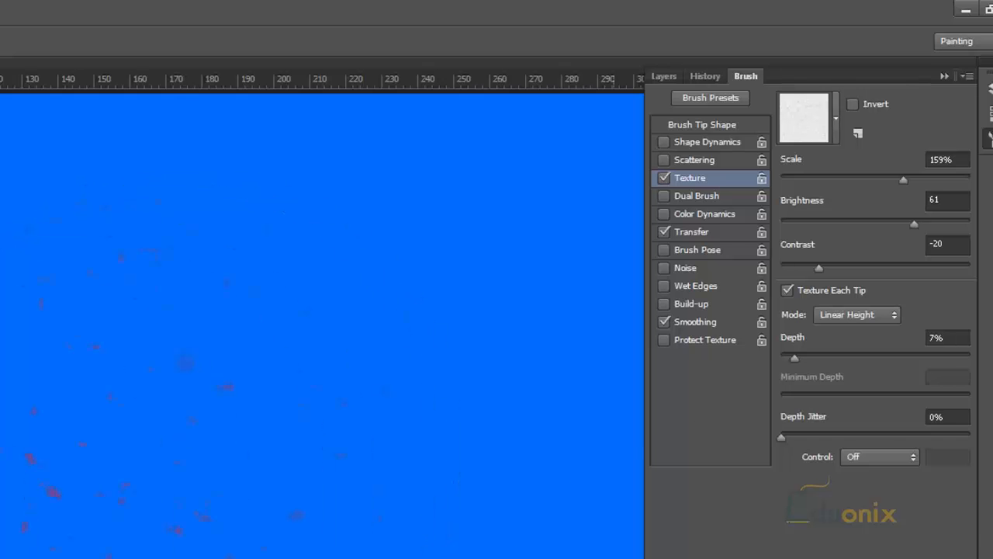
pyautogui.moveTo(592, 481)
pyautogui.mouseDown()
pyautogui.moveTo(568, 484)
pyautogui.moveTo(494, 275)
pyautogui.moveTo(323, 140)
pyautogui.mouseUp()
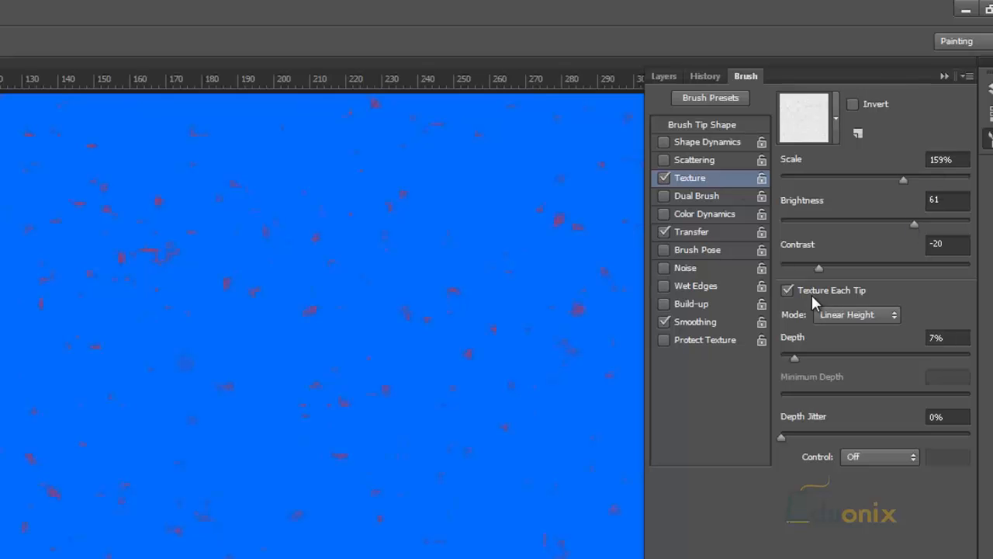
# Set the texture contrast to -33 and scale to 500%, and paint larger red patches across the canvas.
pyautogui.moveTo(820, 268); pyautogui.dragTo(836, 268)
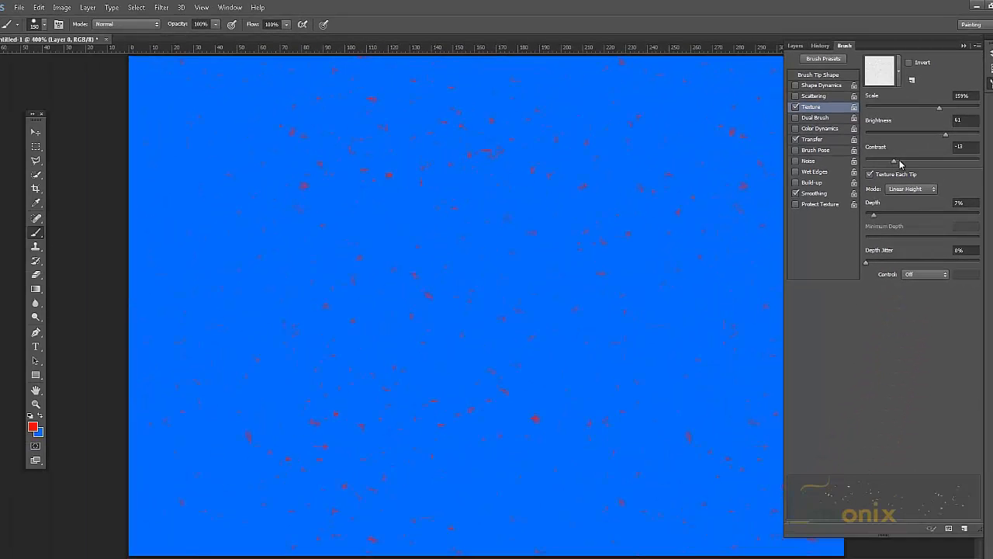
pyautogui.moveTo(900, 163)
pyautogui.mouseDown()
pyautogui.moveTo(923, 163)
pyautogui.moveTo(869, 170)
pyautogui.moveTo(878, 166)
pyautogui.mouseUp()
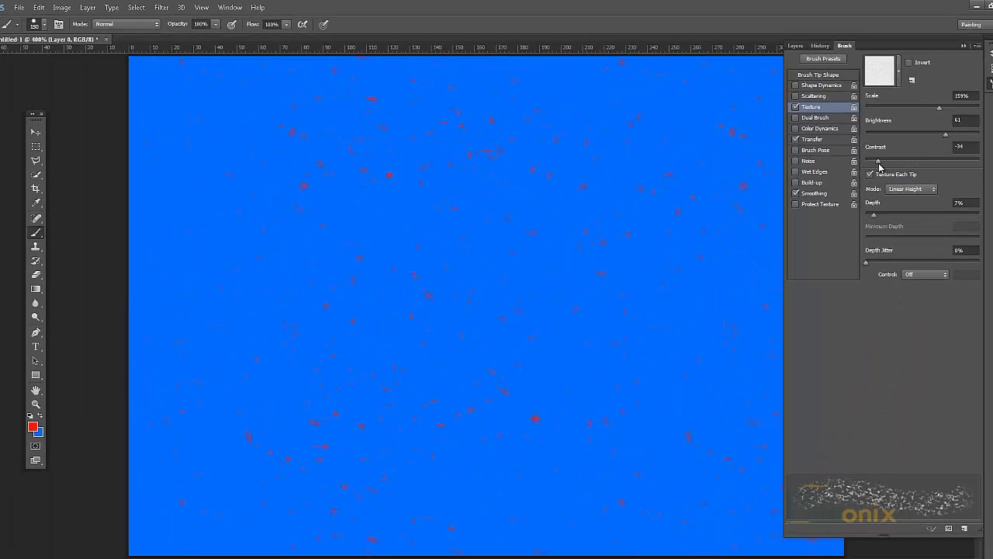
pyautogui.moveTo(941, 107); pyautogui.dragTo(967, 110)
pyautogui.moveTo(733, 182)
pyautogui.mouseDown()
pyautogui.moveTo(296, 199)
pyautogui.moveTo(239, 214)
pyautogui.mouseUp()
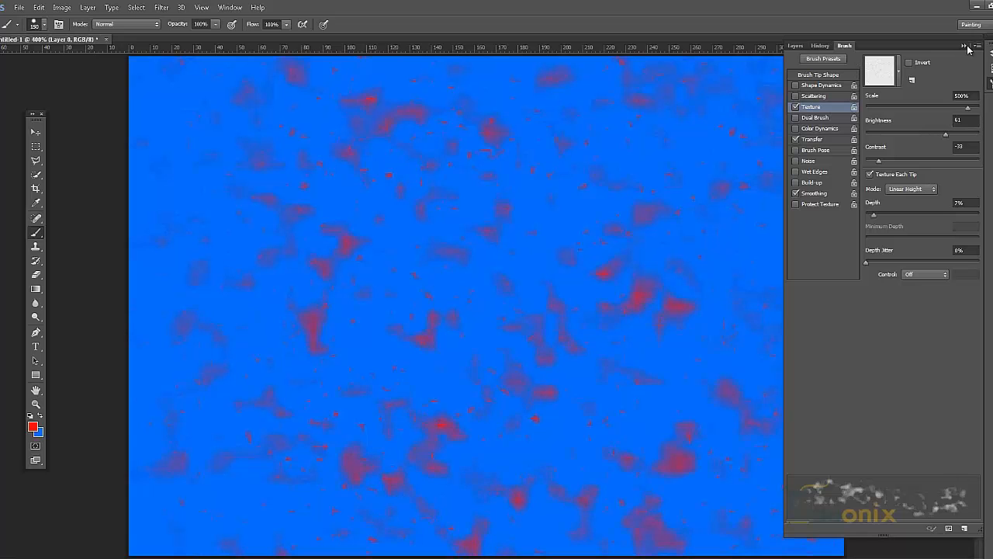
# Load Layer 0's pixels as a selection, and paint more red texture on a new layer above it.
pyautogui.click(965, 47)
pyautogui.click(990, 54)
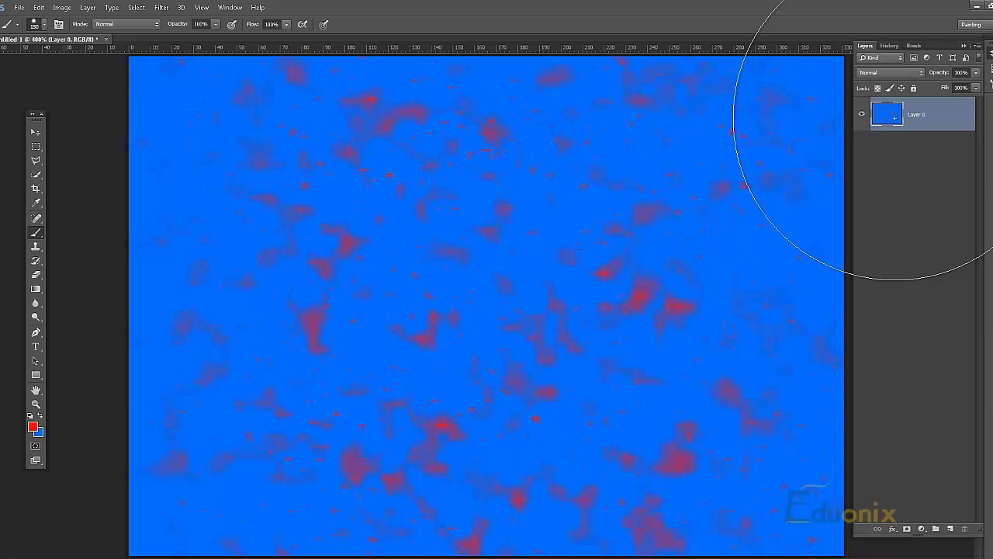
pyautogui.keyDown('ctrl'); pyautogui.click(892, 124); pyautogui.keyUp('ctrl')
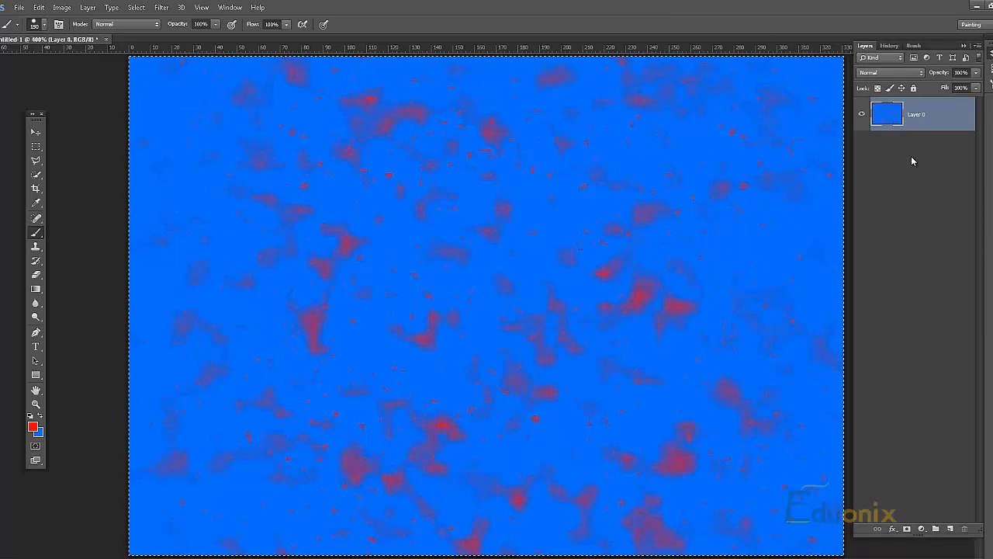
pyautogui.click(138, 7)
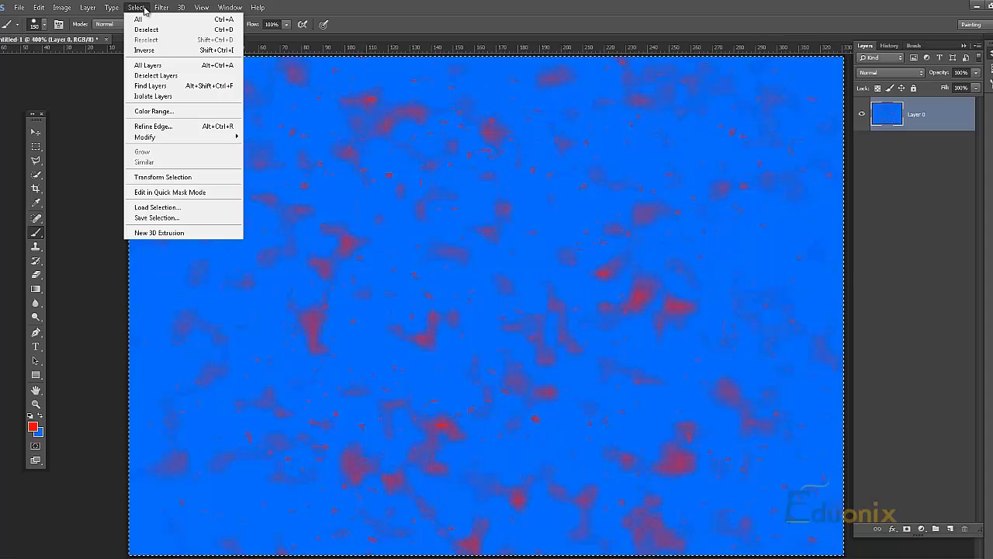
pyautogui.click(951, 530)
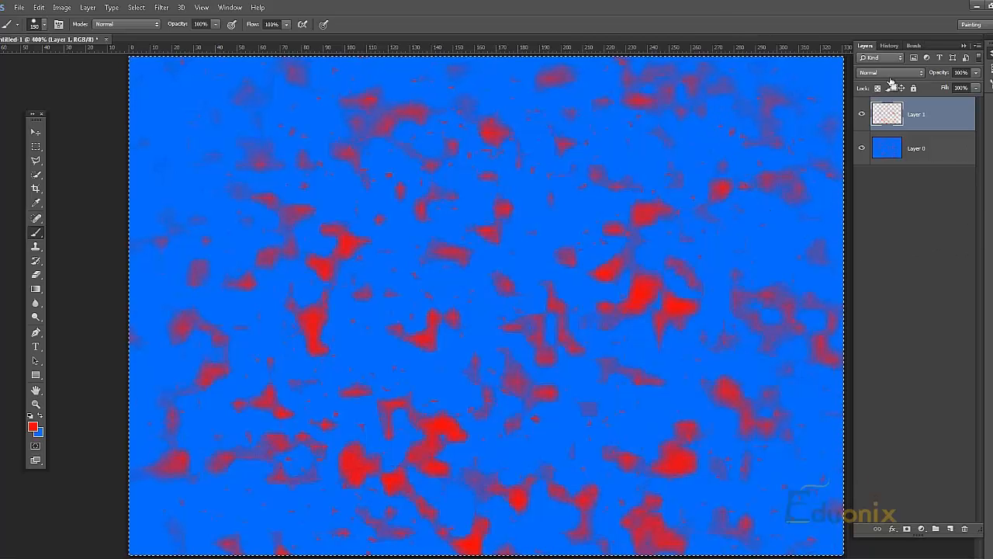
# Load the red texture layer's pixels as a selection, hide both existing layers and add a new empty layer.
pyautogui.keyDown('ctrl'); pyautogui.click(893, 114); pyautogui.keyUp('ctrl')
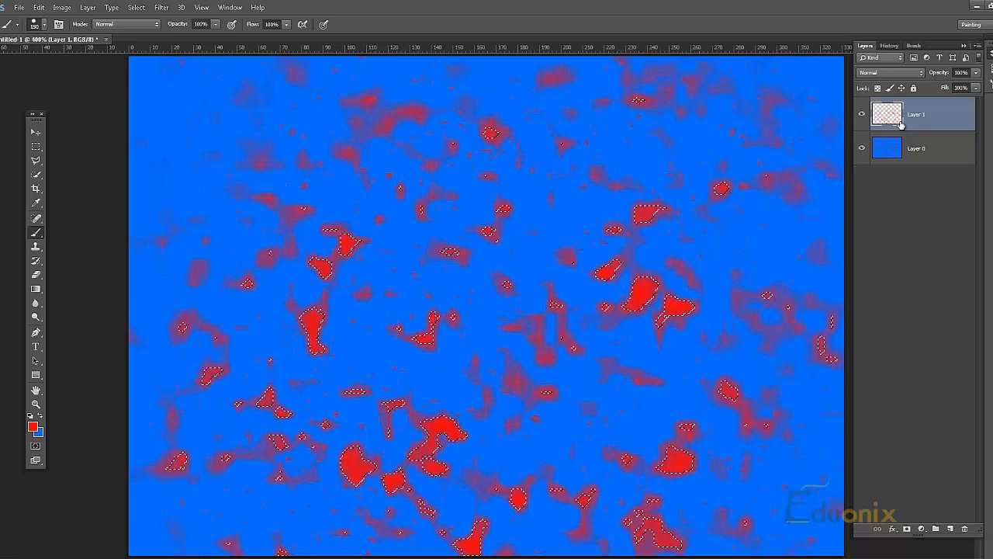
pyautogui.moveTo(861, 145); pyautogui.dragTo(861, 115)
pyautogui.click(950, 529)
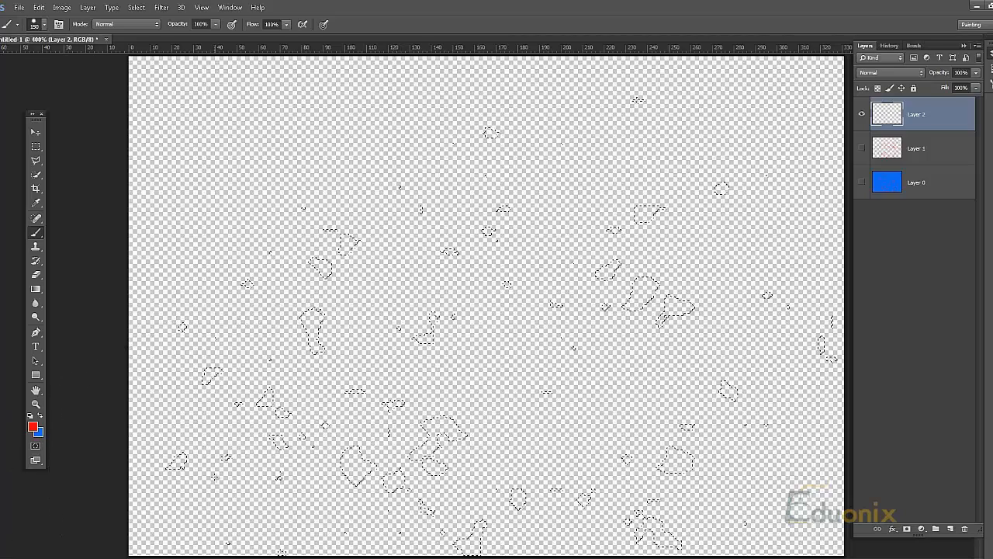
# Make Layer 1 and Layer 0 visible again and remove the selection.
pyautogui.press('g')
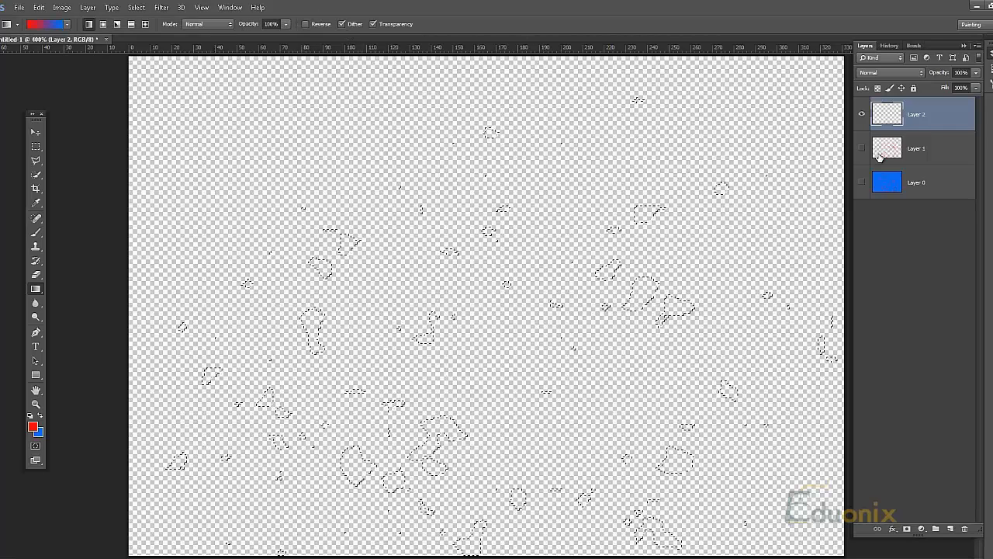
pyautogui.moveTo(862, 152); pyautogui.dragTo(863, 185)
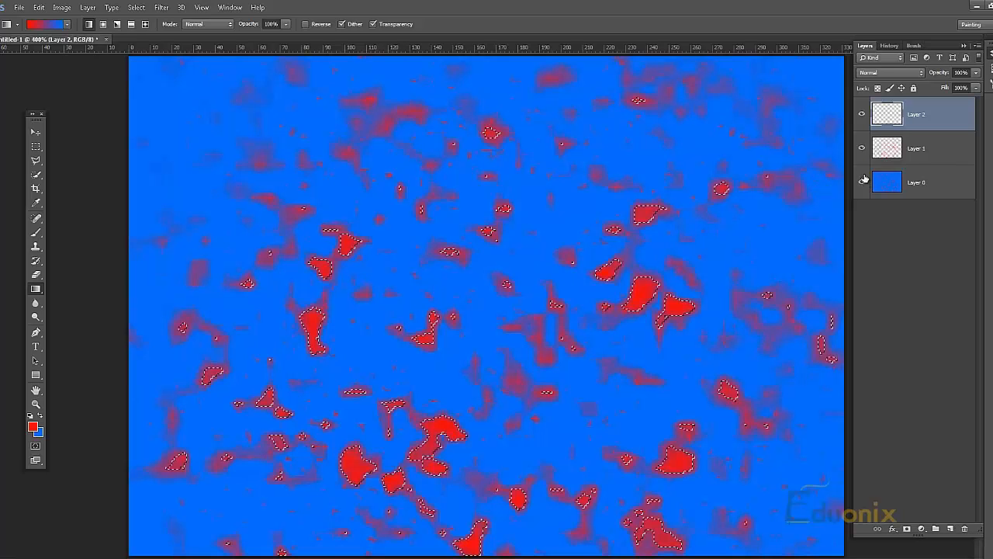
pyautogui.hotkey('ctrl', 'd')
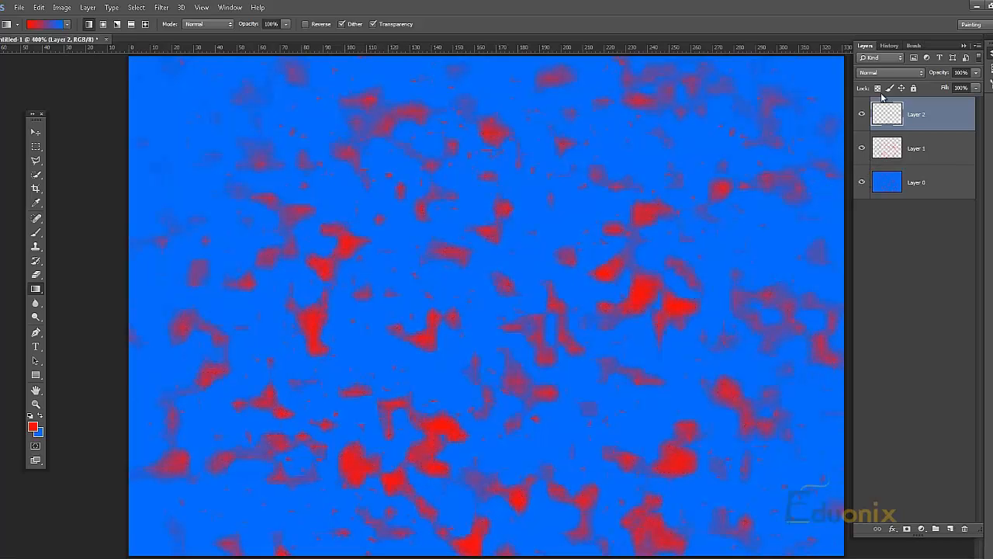
# Reopen the brush settings and switch back to the Brush tool.
pyautogui.click(990, 53)
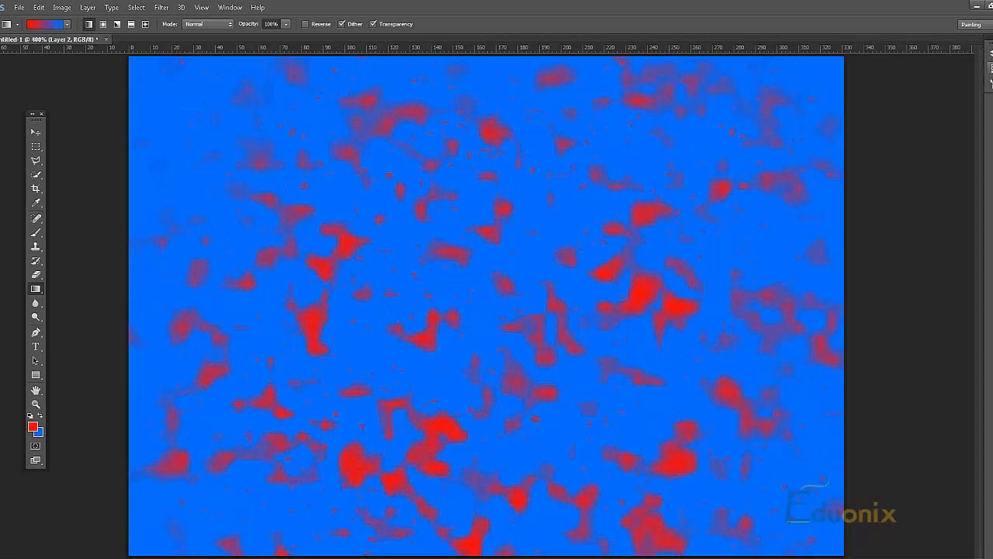
pyautogui.click(990, 82)
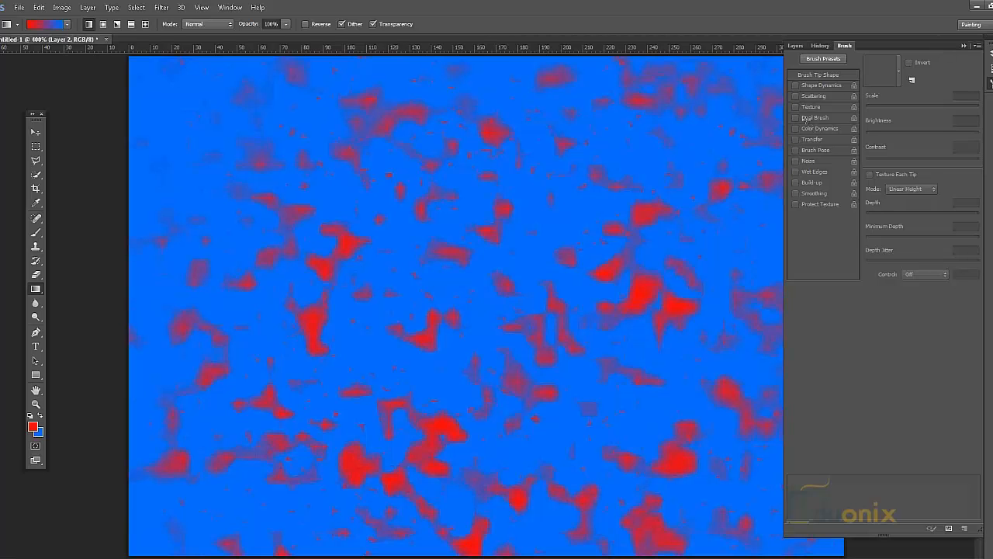
pyautogui.press('b')
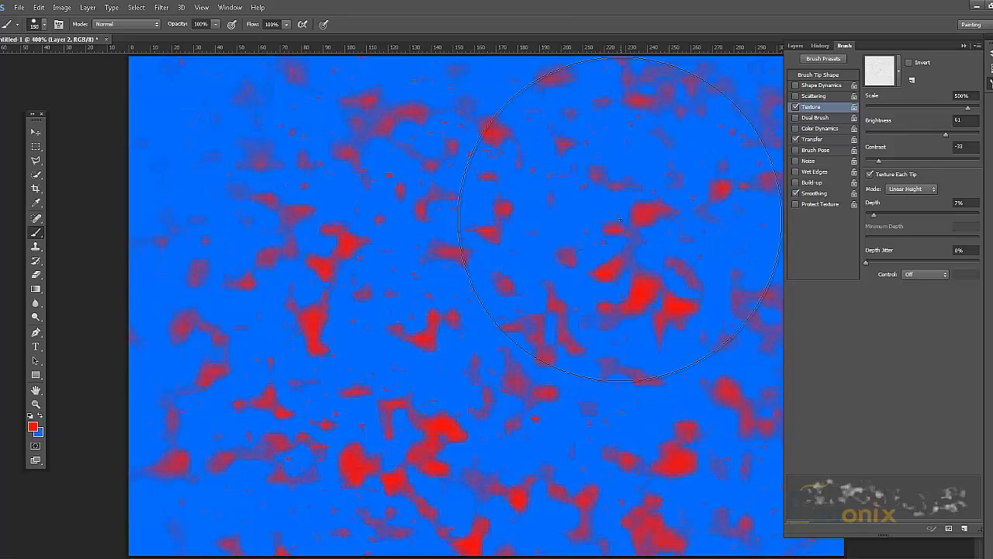
# Cycle through the Pencil and Mixer Brush tools to compare their available brush settings, and return to the Brush tool.
pyautogui.press('e')
pyautogui.hotkey('shift', 'b')
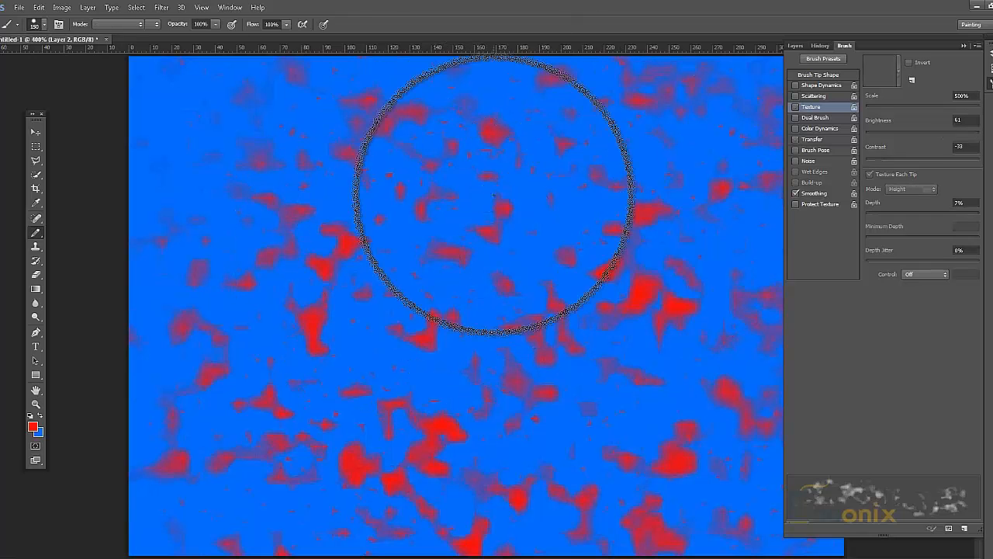
pyautogui.hotkey('shift', 'b')
pyautogui.hotkey('shift', 'b')
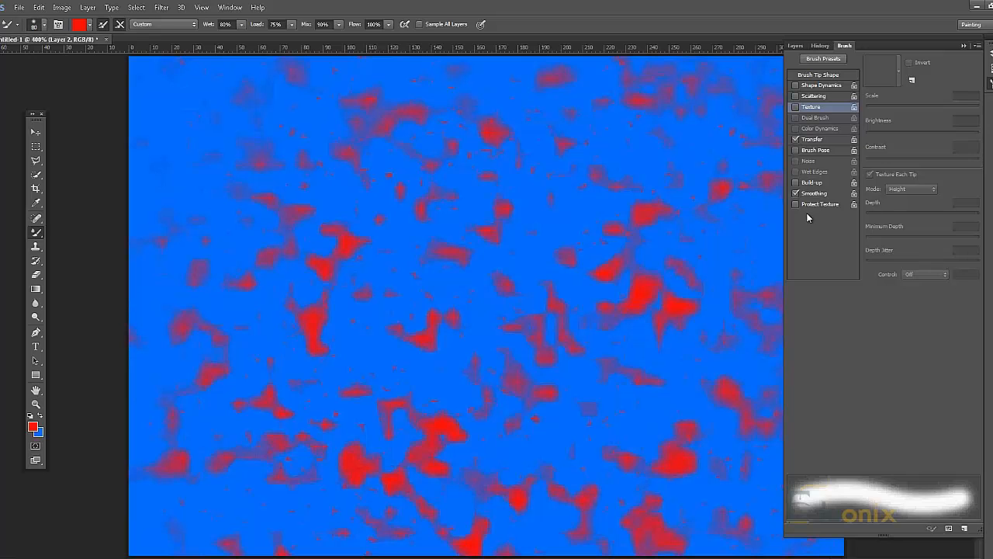
pyautogui.hotkey('shift', 'b')
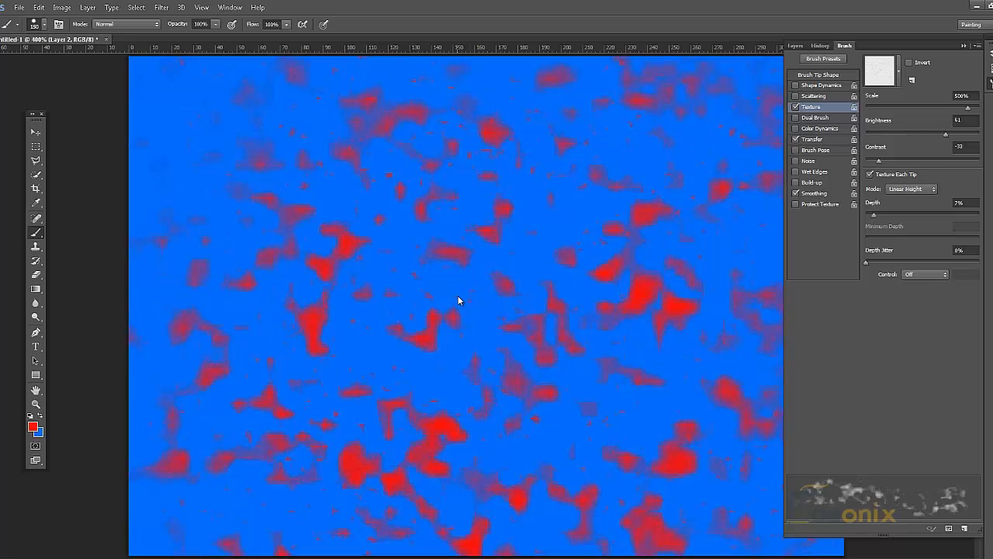
pyautogui.hotkey('ctrl', 'shift', 'b')
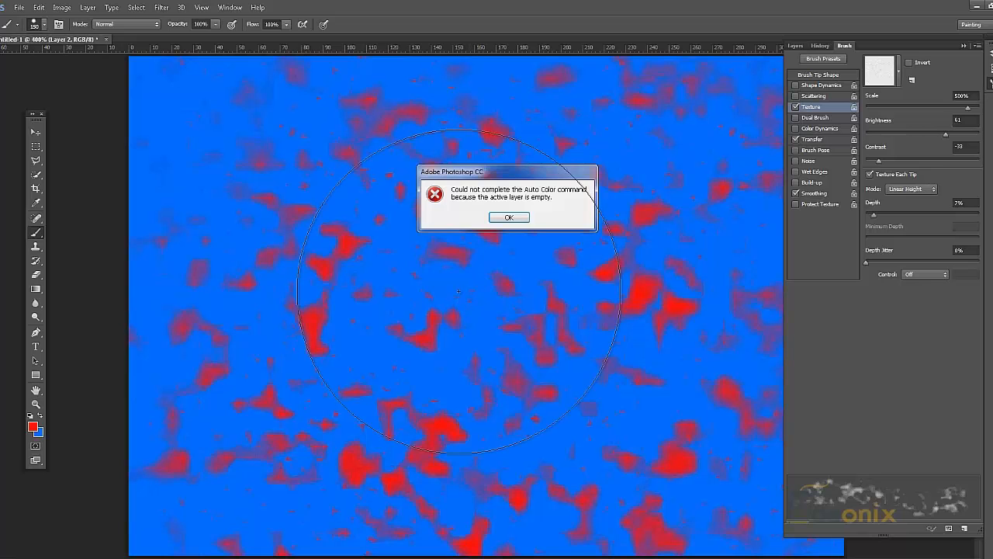
pyautogui.click(510, 221)
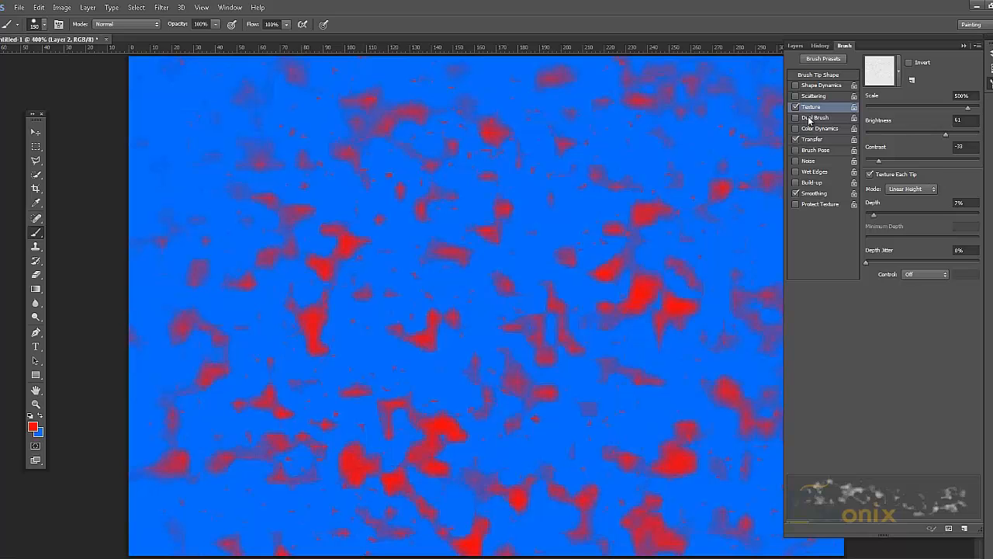
# Turn off Texture, enable Dual Brush and show its options, undoing a trial stroke.
pyautogui.click(795, 107)
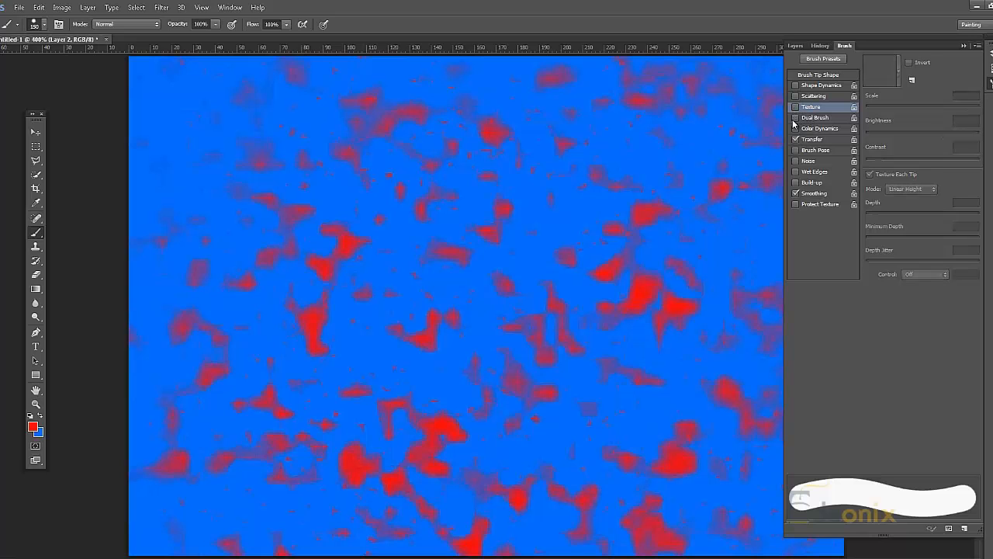
pyautogui.click(796, 118)
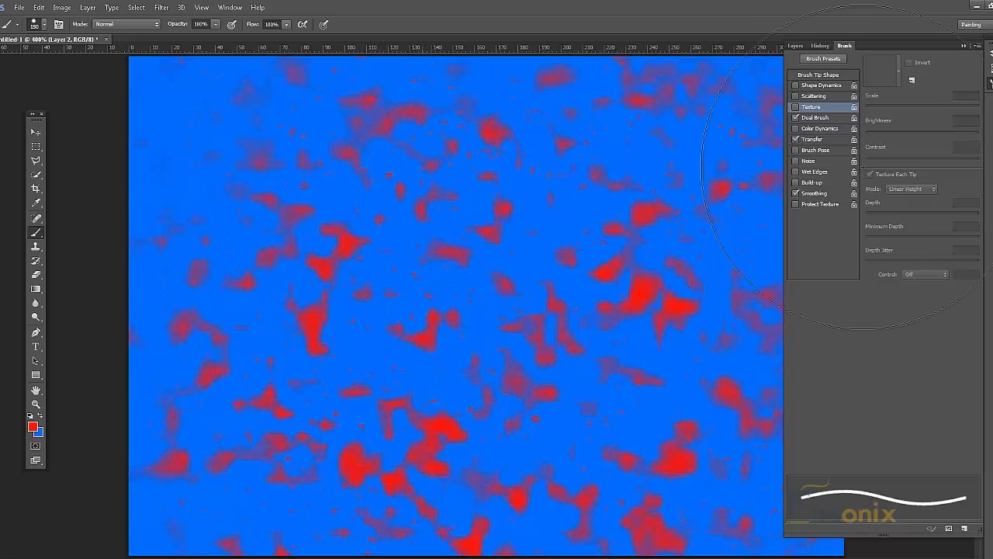
pyautogui.moveTo(410, 263)
pyautogui.mouseDown()
pyautogui.moveTo(609, 353)
pyautogui.moveTo(601, 245)
pyautogui.moveTo(434, 181)
pyautogui.moveTo(255, 284)
pyautogui.moveTo(237, 337)
pyautogui.mouseUp()
pyautogui.hotkey('ctrl', 'z')
pyautogui.click(807, 118)
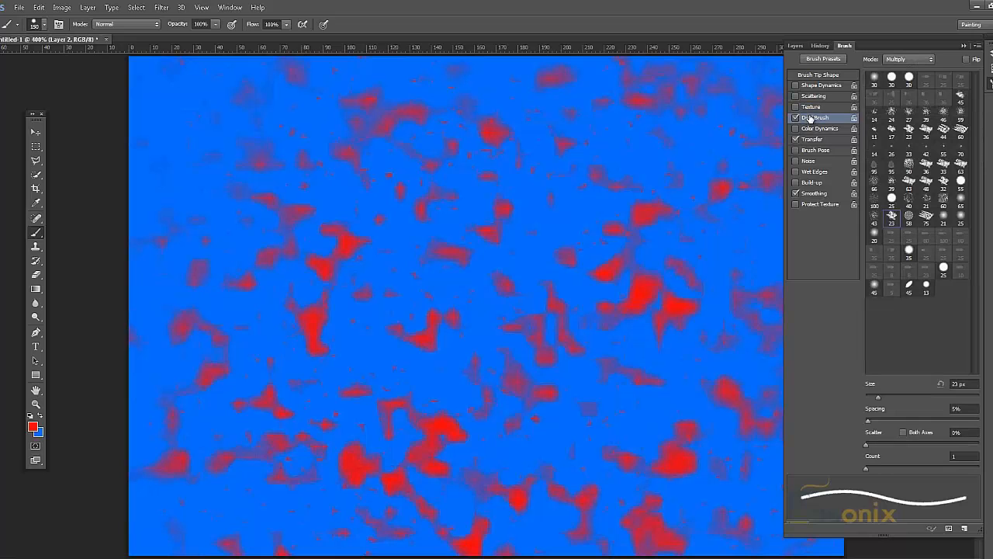
# Choose the rough 60 px tip as the dual brush and paint a large red U-shaped stroke with ragged edges.
pyautogui.click(960, 134)
pyautogui.moveTo(531, 213)
pyautogui.mouseDown()
pyautogui.moveTo(539, 349)
pyautogui.moveTo(298, 442)
pyautogui.mouseUp()
pyautogui.moveTo(213, 332); pyautogui.dragTo(341, 167)
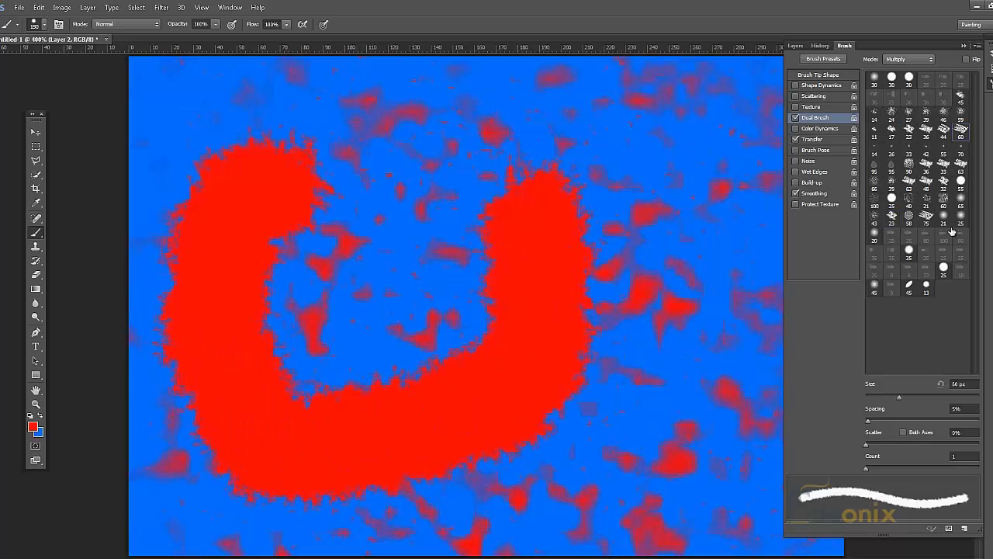
# Try the 95 px leaf tips as the dual brush with spacing raised to 172%, and stamp marks on the canvas.
pyautogui.click(893, 199)
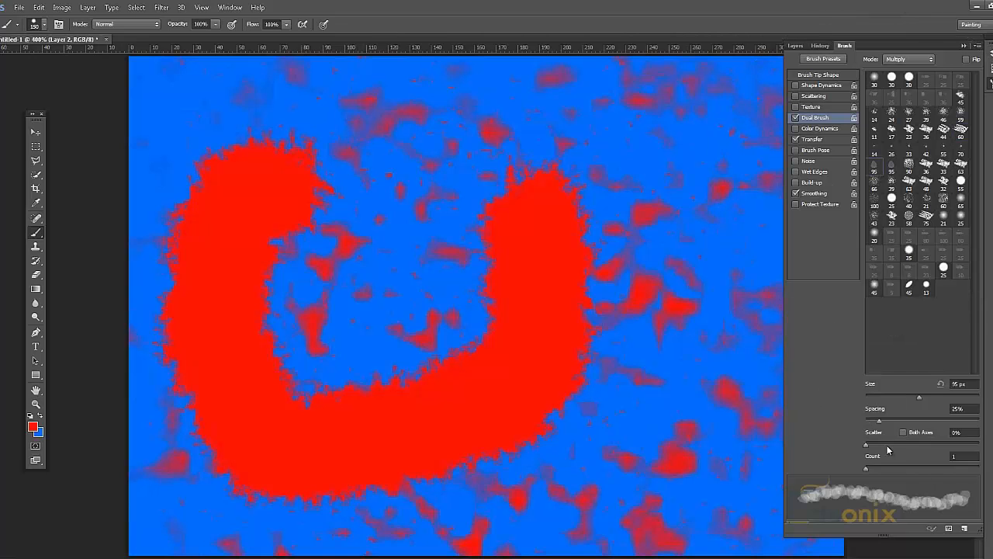
pyautogui.moveTo(889, 420); pyautogui.dragTo(943, 412)
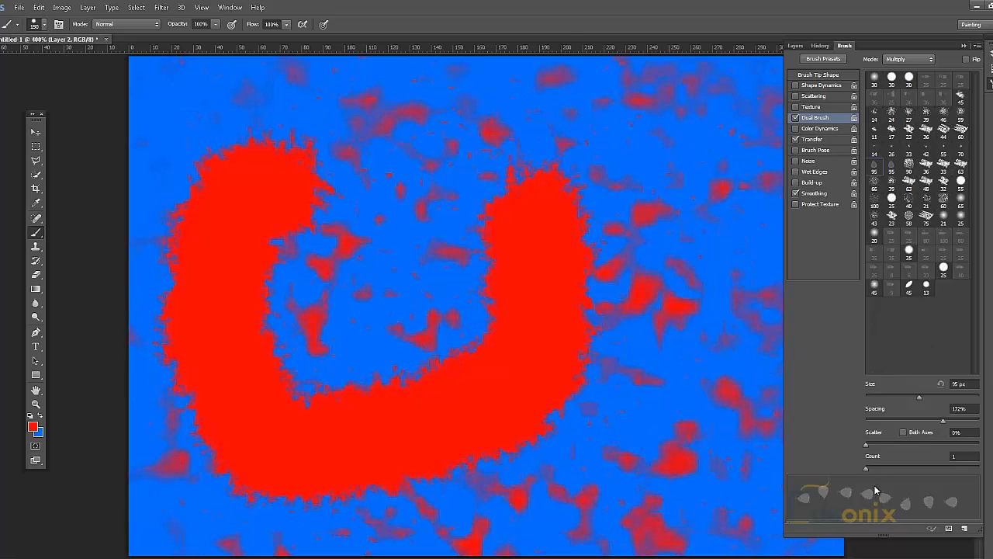
pyautogui.click(440, 97)
pyautogui.click(457, 341)
pyautogui.click(679, 473)
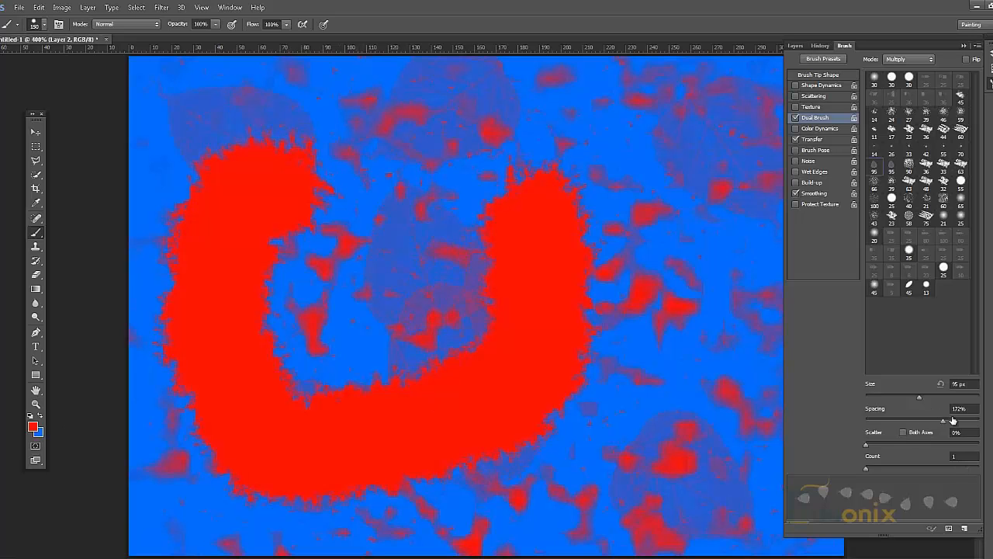
pyautogui.click(877, 171)
pyautogui.click(891, 169)
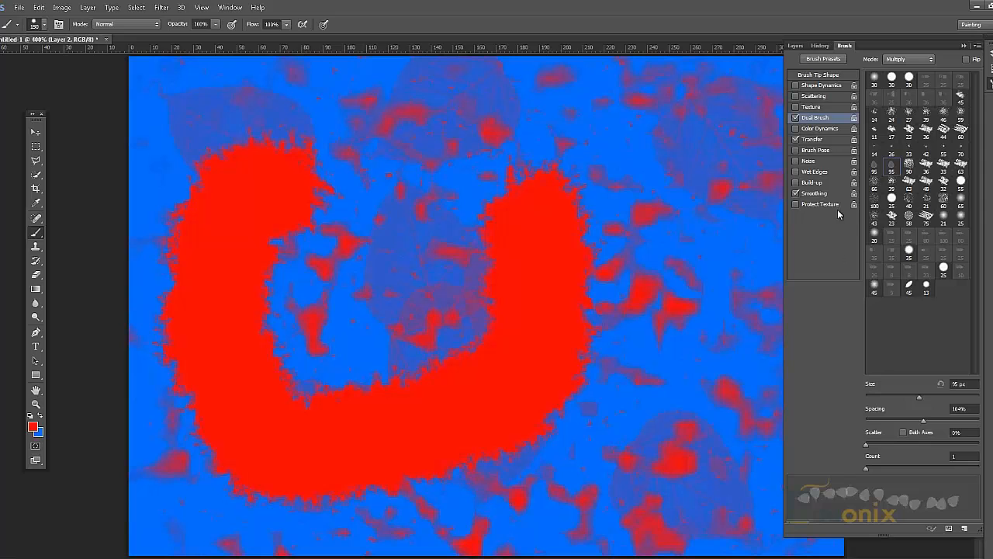
# Toggle Color Dynamics on and off, and undo all painted strokes back to the plain blue canvas.
pyautogui.click(814, 130)
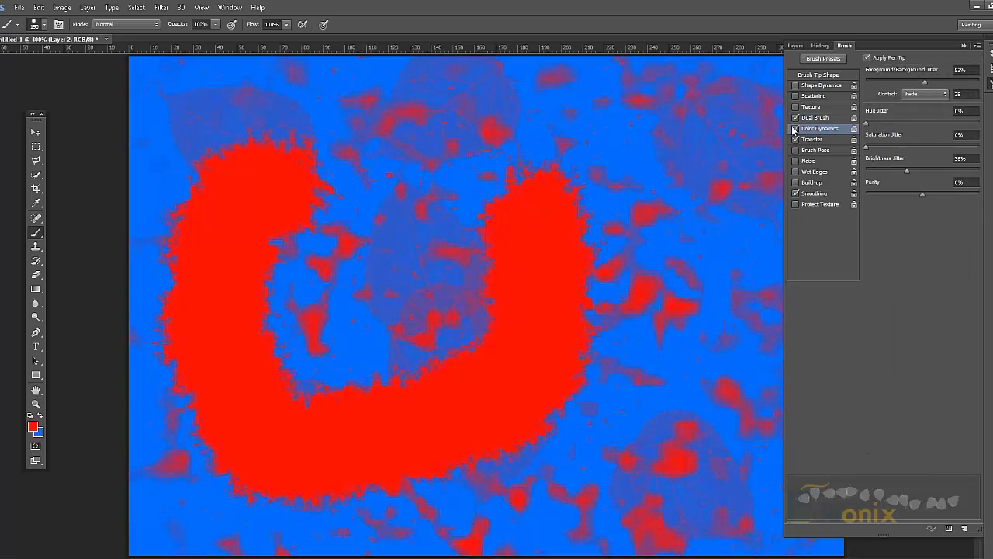
pyautogui.click(795, 139)
pyautogui.click(795, 128)
pyautogui.hotkey('ctrl', 'alt', 'z')
pyautogui.hotkey('ctrl', 'alt', 'z')
pyautogui.hotkey('ctrl', 'alt', 'z')
pyautogui.hotkey('ctrl', 'alt', 'z')
pyautogui.hotkey('ctrl', 'alt', 'z')
pyautogui.hotkey('ctrl', 'alt', 'z')
pyautogui.hotkey('ctrl', 'alt', 'z')
pyautogui.hotkey('ctrl', 'alt', 'z')
pyautogui.hotkey('ctrl', 'alt', 'z')
pyautogui.hotkey('ctrl', 'alt', 'z')
pyautogui.hotkey('ctrl', 'alt', 'z')
pyautogui.hotkey('ctrl', 'alt', 'z')
pyautogui.hotkey('ctrl', 'alt', 'z')
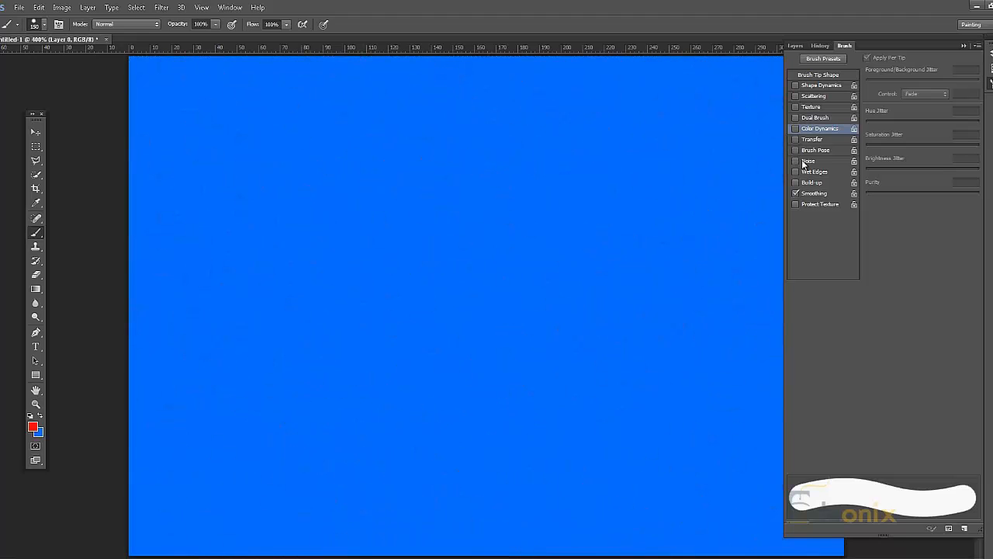
# Enable Transfer with the opacity jitter control set to Pen Pressure, and paint and undo a trial stroke.
pyautogui.click(812, 143)
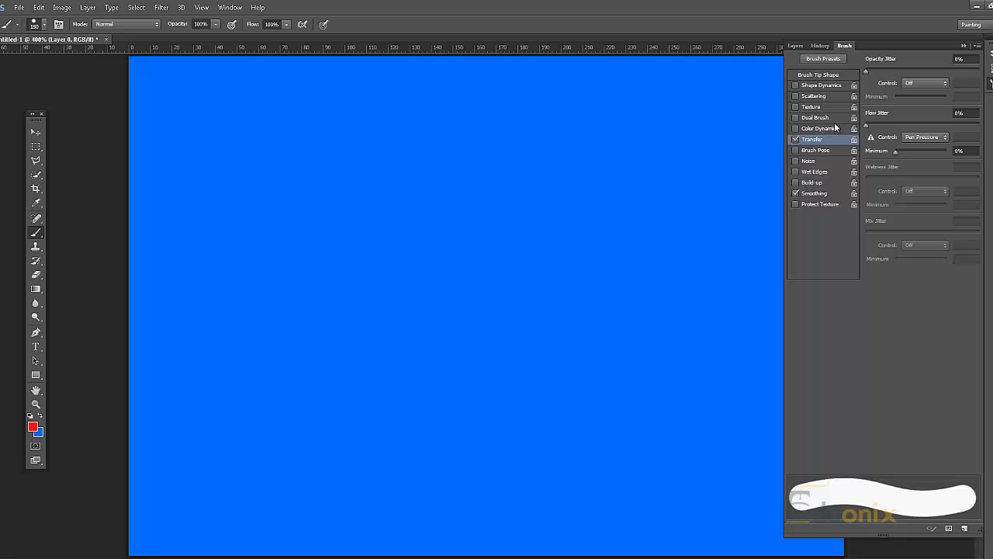
pyautogui.click(916, 82)
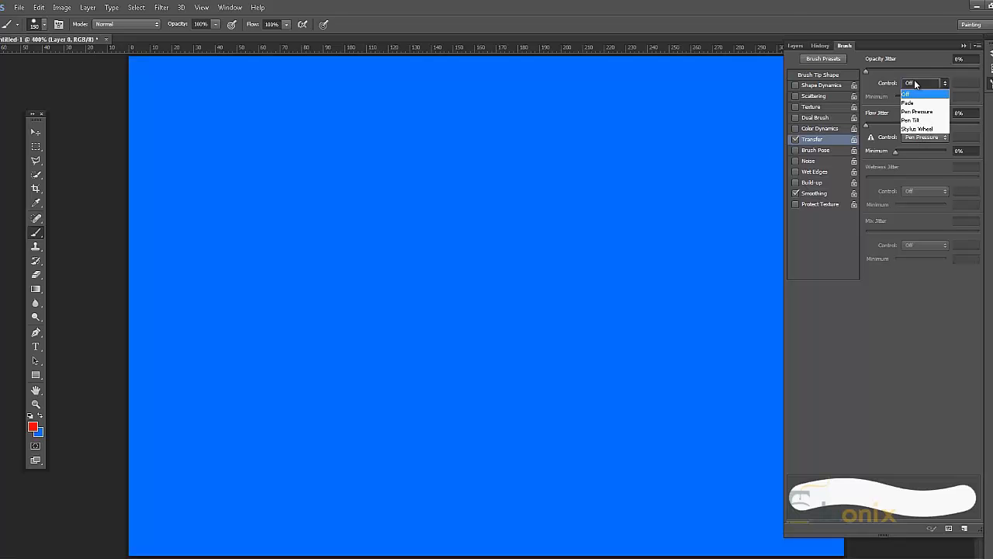
pyautogui.click(916, 111)
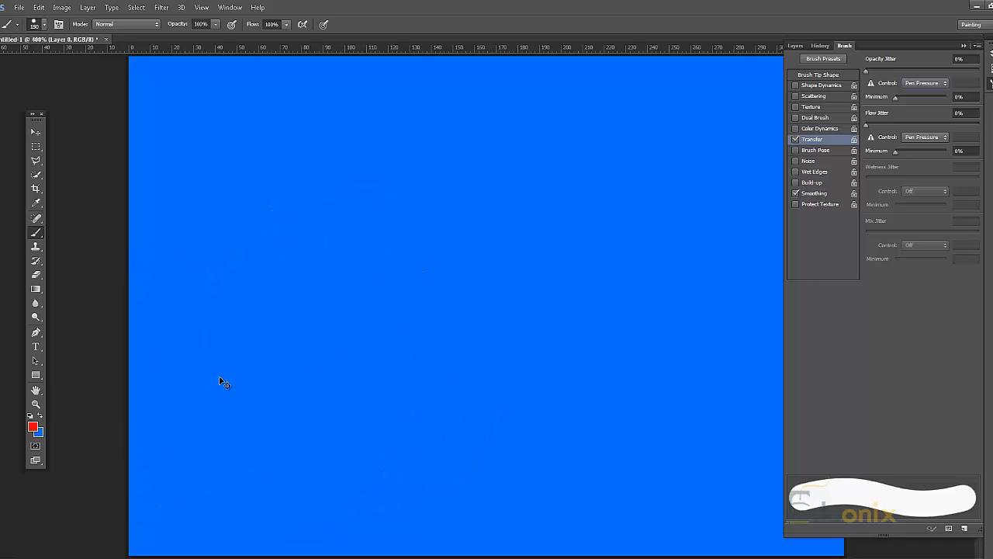
pyautogui.moveTo(220, 376)
pyautogui.mouseDown()
pyautogui.moveTo(399, 300)
pyautogui.moveTo(391, 307)
pyautogui.mouseUp()
pyautogui.hotkey('ctrl', 'z')
# Paint overlapping trial strokes at several brush opacities from 10% to 100%, and undo them all.
pyautogui.press('1')
pyautogui.moveTo(171, 356)
pyautogui.mouseDown()
pyautogui.moveTo(282, 306)
pyautogui.moveTo(528, 235)
pyautogui.moveTo(697, 247)
pyautogui.moveTo(717, 260)
pyautogui.moveTo(482, 341)
pyautogui.mouseUp()
pyautogui.press('2')
pyautogui.press('3')
pyautogui.moveTo(245, 332)
pyautogui.mouseDown()
pyautogui.moveTo(325, 421)
pyautogui.moveTo(540, 425)
pyautogui.moveTo(603, 377)
pyautogui.mouseUp()
pyautogui.press('4')
pyautogui.moveTo(603, 333)
pyautogui.mouseDown()
pyautogui.moveTo(492, 399)
pyautogui.moveTo(310, 396)
pyautogui.mouseUp()
pyautogui.press('0')
pyautogui.moveTo(285, 165)
pyautogui.mouseDown()
pyautogui.moveTo(501, 323)
pyautogui.moveTo(690, 251)
pyautogui.mouseUp()
pyautogui.hotkey('ctrl', 'alt', 'z')
pyautogui.hotkey('ctrl', 'alt', 'z')
pyautogui.hotkey('ctrl', 'alt', 'z')
pyautogui.hotkey('ctrl', 'alt', 'z')
pyautogui.hotkey('ctrl', 'alt', 'z')
pyautogui.hotkey('ctrl', 'alt', 'z')
# Turn off Transfer and briefly enable Brush Pose to review its tilt, rotation and pressure options.
pyautogui.click(796, 140)
pyautogui.click(797, 151)
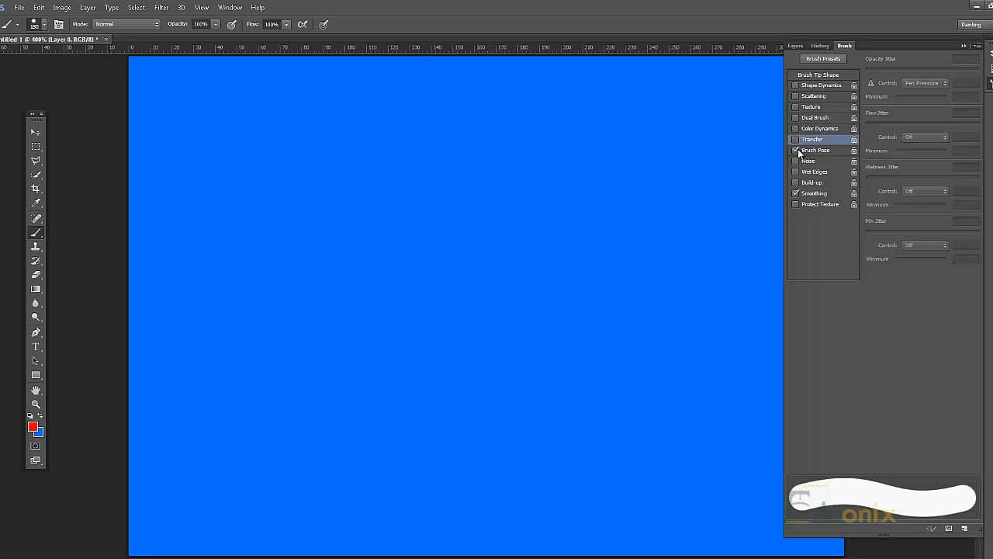
pyautogui.click(819, 151)
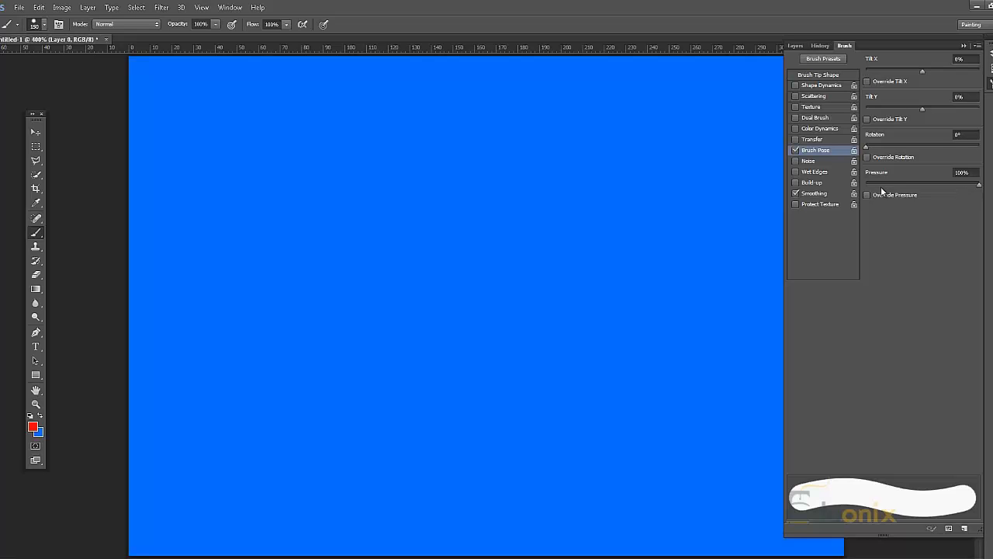
pyautogui.click(795, 152)
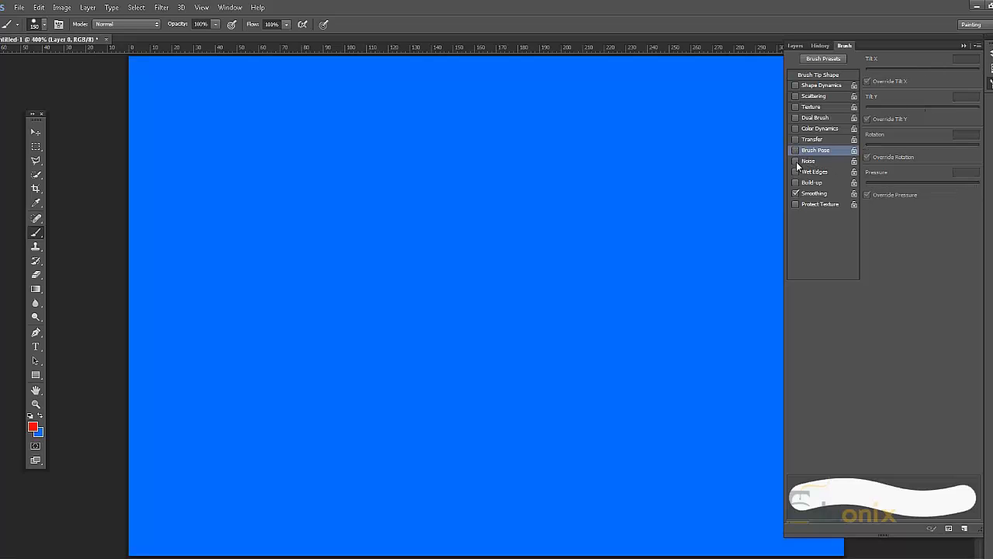
# Enable Noise for the brush and paint two trial strokes, undoing each one.
pyautogui.click(796, 161)
pyautogui.click(813, 163)
pyautogui.click(812, 163)
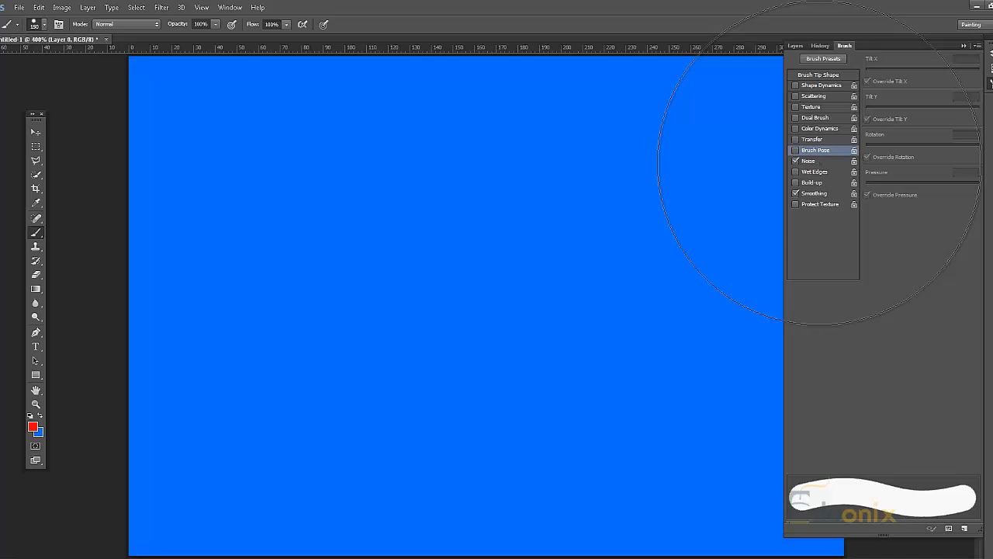
pyautogui.moveTo(432, 193)
pyautogui.mouseDown()
pyautogui.moveTo(510, 414)
pyautogui.moveTo(603, 269)
pyautogui.moveTo(661, 272)
pyautogui.mouseUp()
pyautogui.hotkey('ctrl', 'z')
pyautogui.moveTo(383, 288)
pyautogui.mouseDown()
pyautogui.moveTo(477, 402)
pyautogui.moveTo(540, 362)
pyautogui.moveTo(442, 204)
pyautogui.moveTo(307, 374)
pyautogui.moveTo(367, 473)
pyautogui.moveTo(422, 451)
pyautogui.mouseUp()
pyautogui.hotkey('ctrl', 'z')
# Replace Noise with Wet Edges and paint a large semi-transparent red shape, undoing the earlier trial strokes.
pyautogui.click(814, 170)
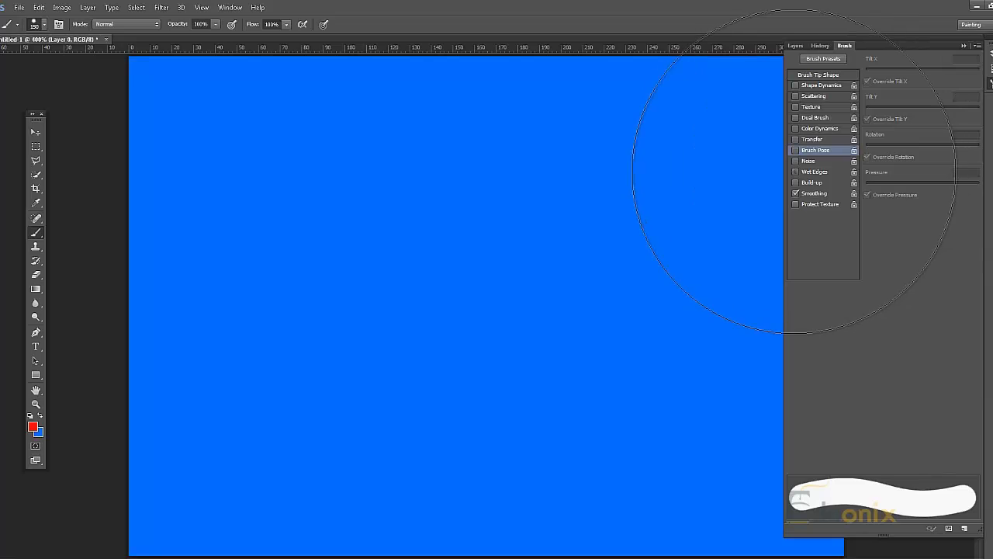
pyautogui.moveTo(387, 252)
pyautogui.mouseDown()
pyautogui.moveTo(561, 411)
pyautogui.moveTo(310, 404)
pyautogui.moveTo(477, 365)
pyautogui.mouseUp()
pyautogui.moveTo(376, 304)
pyautogui.mouseDown()
pyautogui.moveTo(397, 470)
pyautogui.moveTo(460, 306)
pyautogui.moveTo(427, 317)
pyautogui.mouseUp()
pyautogui.hotkey('ctrl', 'alt', 'z')
pyautogui.hotkey('ctrl', 'alt', 'z')
pyautogui.moveTo(419, 233)
pyautogui.mouseDown()
pyautogui.moveTo(450, 440)
pyautogui.moveTo(566, 383)
pyautogui.moveTo(490, 222)
pyautogui.moveTo(376, 396)
pyautogui.moveTo(334, 507)
pyautogui.moveTo(308, 472)
pyautogui.moveTo(299, 248)
pyautogui.moveTo(321, 226)
pyautogui.mouseUp()
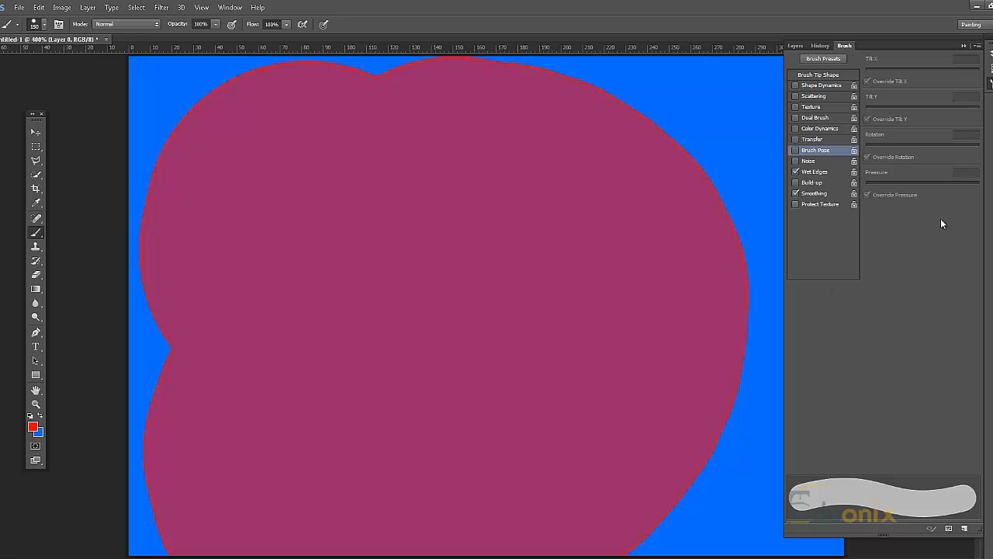
# Overlap the shape with a second wet-edged diagonal stroke, undo both strokes and turn off Wet Edges.
pyautogui.click(819, 172)
pyautogui.click(821, 170)
pyautogui.moveTo(419, 538)
pyautogui.mouseDown()
pyautogui.moveTo(714, 205)
pyautogui.moveTo(768, 170)
pyautogui.mouseUp()
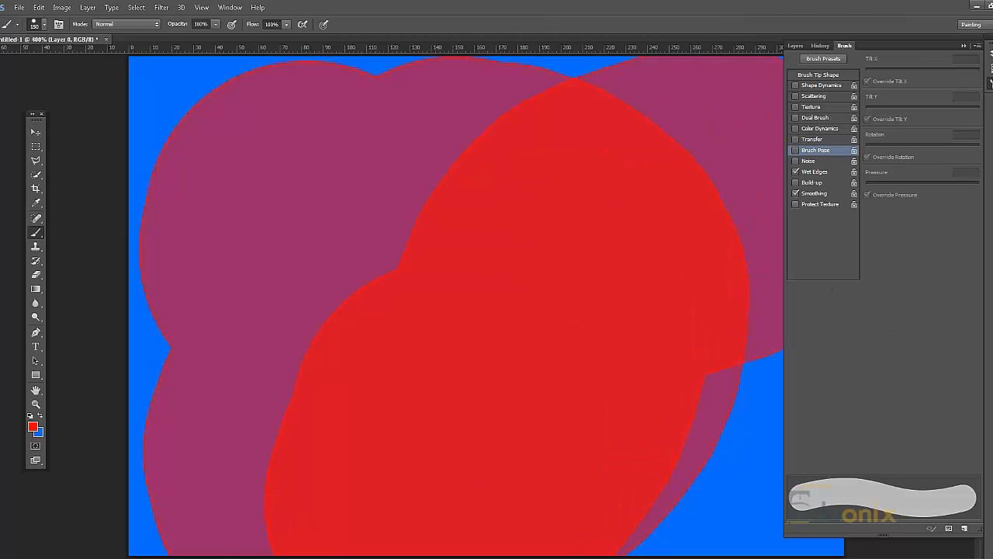
pyautogui.hotkey('ctrl', 'z')
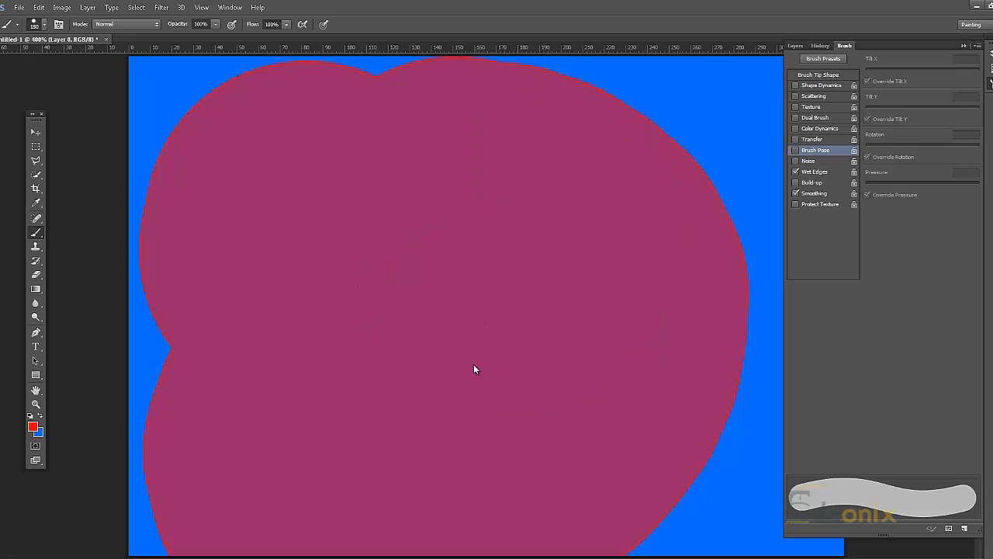
pyautogui.hotkey('ctrl', 'alt', 'z')
pyautogui.click(795, 171)
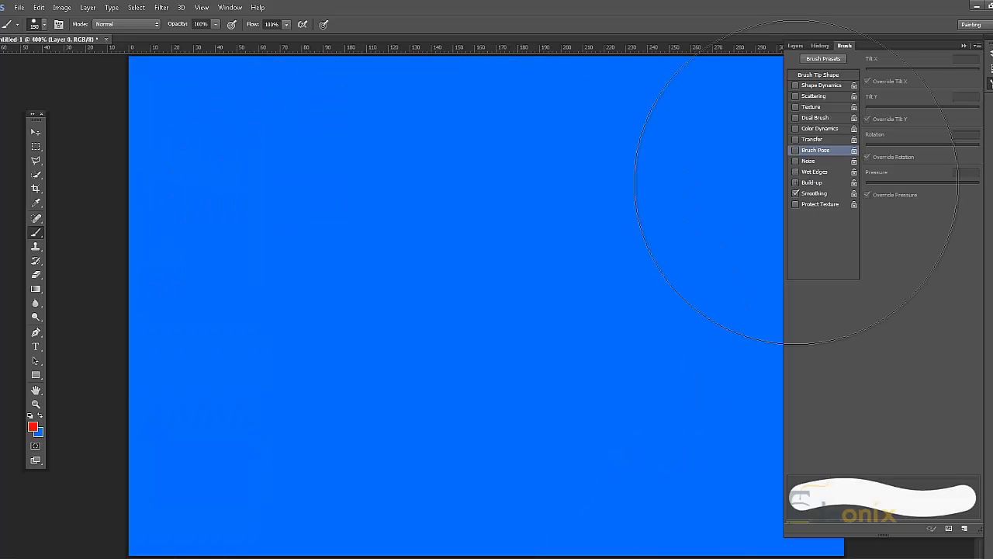
# Enable Build-up and paint trial strokes at full and reduced flow, undoing all of them.
pyautogui.click(795, 182)
pyautogui.moveTo(403, 233); pyautogui.dragTo(384, 466)
pyautogui.moveTo(568, 319); pyautogui.dragTo(439, 350)
pyautogui.hotkey('ctrl', 'alt', 'z')
pyautogui.press('2')
pyautogui.moveTo(332, 244)
pyautogui.mouseDown()
pyautogui.moveTo(385, 388)
pyautogui.moveTo(541, 250)
pyautogui.moveTo(448, 205)
pyautogui.moveTo(430, 480)
pyautogui.moveTo(503, 459)
pyautogui.mouseUp()
pyautogui.hotkey('ctrl', 'alt', 'z')
pyautogui.hotkey('ctrl', 'alt', 'z')
pyautogui.hotkey('ctrl', 'alt', 'z')
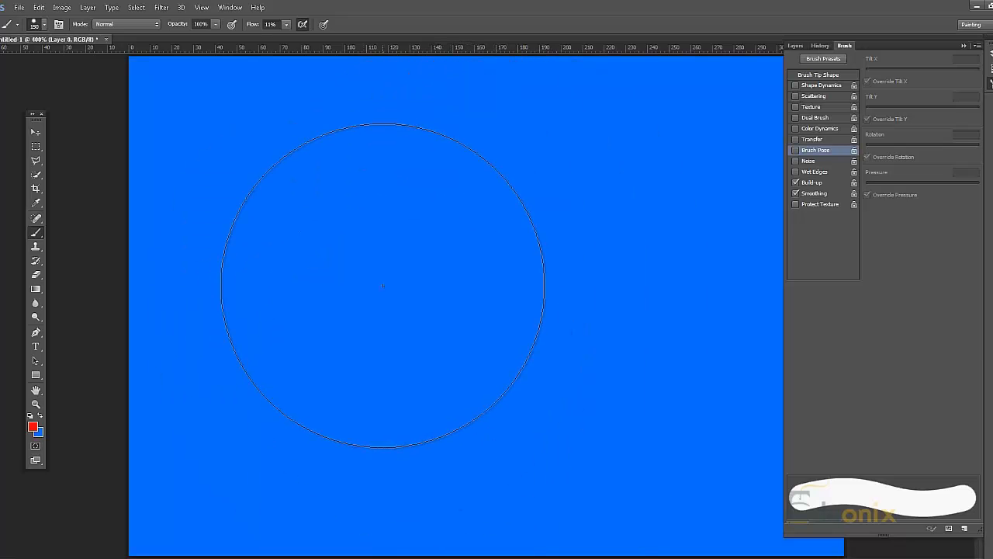
# Set the brush flow to 21% and the opacity to 10%.
pyautogui.press('2')
pyautogui.press('1')
pyautogui.click(203, 25)
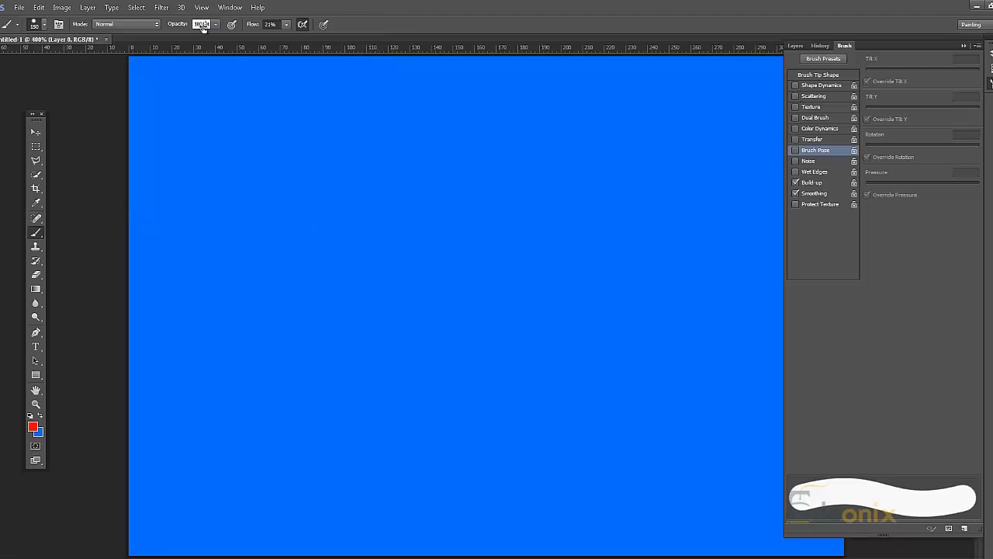
pyautogui.hotkey('ctrl', 'a')
pyautogui.click(216, 25)
pyautogui.click(208, 24)
pyautogui.press('Return')
pyautogui.press('4')
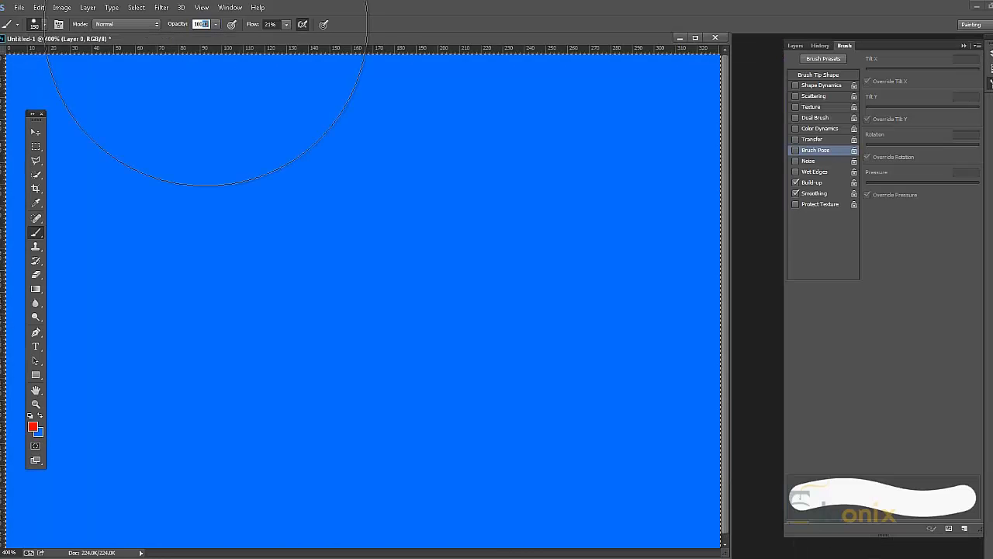
pyautogui.press('1')
# Paint a faint, rounded build-up patch over the middle of the canvas, and turn off Build-up.
pyautogui.moveTo(157, 326)
pyautogui.mouseDown()
pyautogui.moveTo(476, 288)
pyautogui.moveTo(465, 443)
pyautogui.moveTo(516, 251)
pyautogui.moveTo(390, 268)
pyautogui.mouseUp()
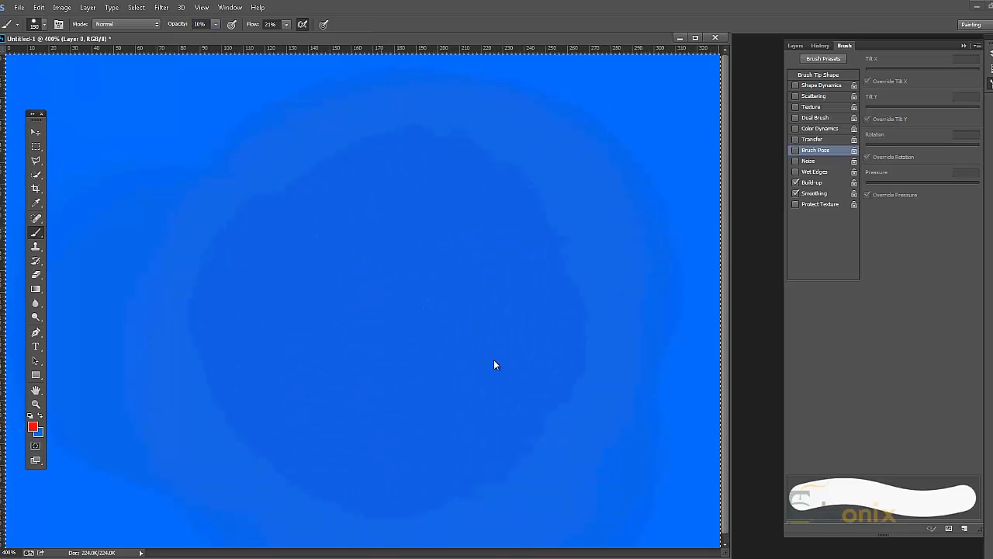
pyautogui.click(286, 24)
pyautogui.click(272, 24)
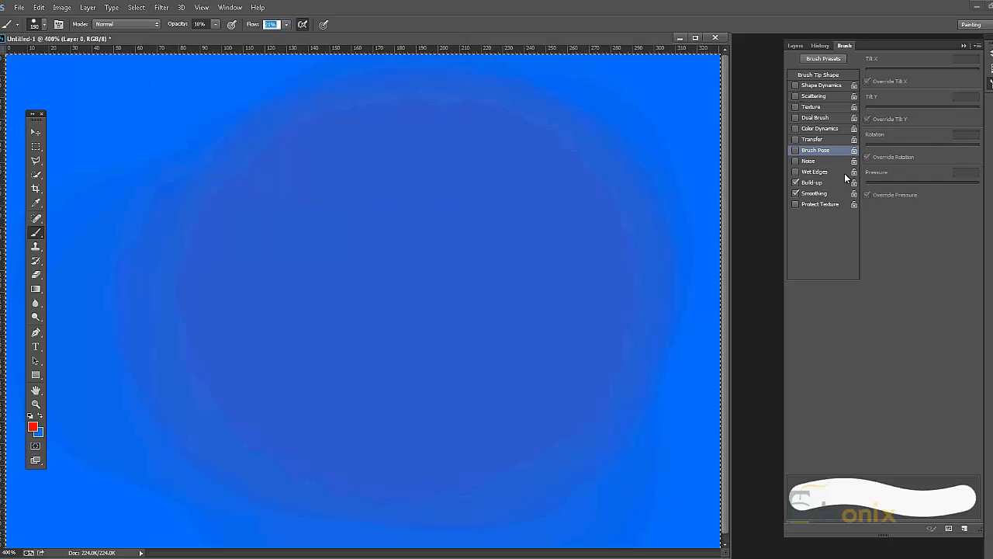
pyautogui.click(796, 182)
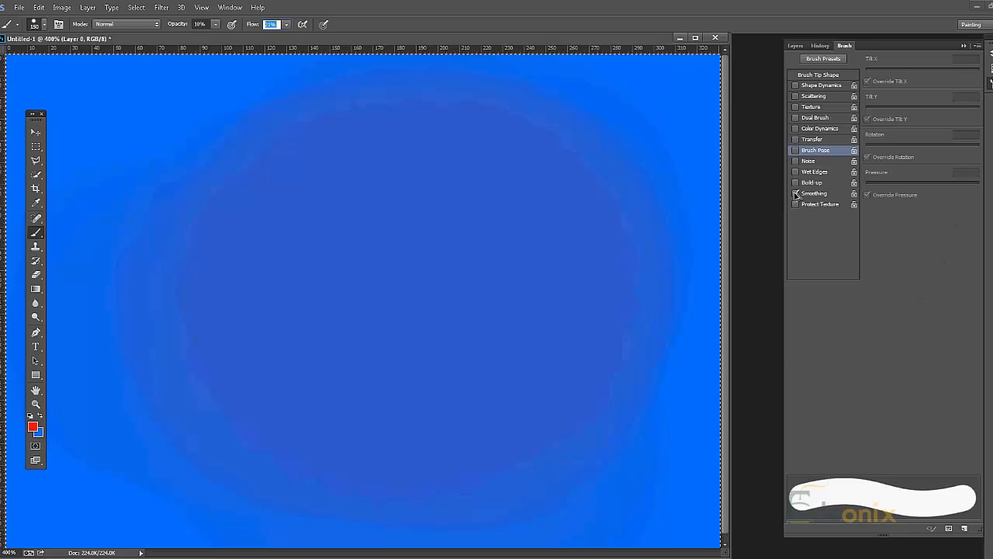
# Undo the build-up patch and paint a trial stroke with Texture and Protect Texture enabled.
pyautogui.hotkey('ctrl', 'z')
pyautogui.hotkey('ctrl', 'alt', 'z')
pyautogui.click(809, 206)
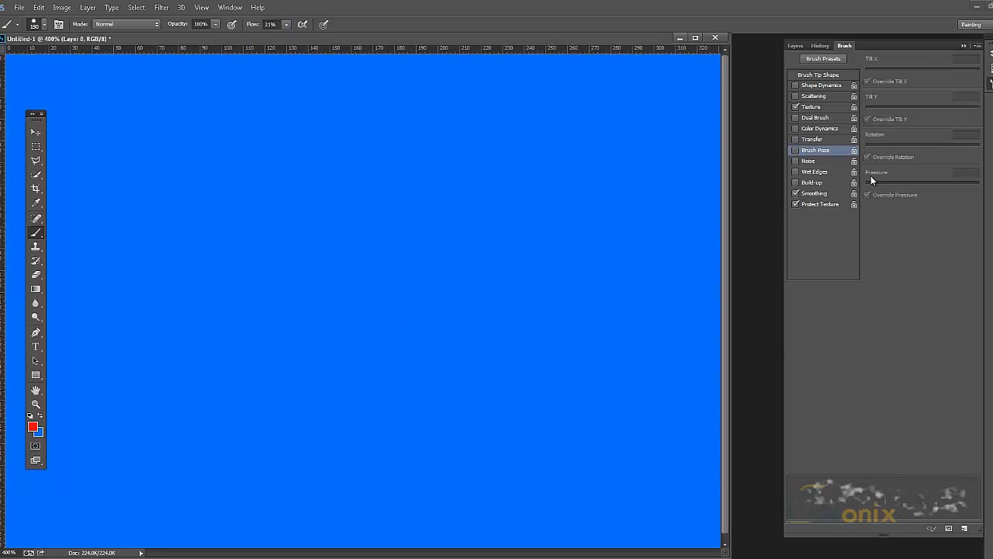
pyautogui.moveTo(144, 208)
pyautogui.mouseDown()
pyautogui.moveTo(515, 233)
pyautogui.moveTo(263, 223)
pyautogui.moveTo(206, 367)
pyautogui.moveTo(397, 381)
pyautogui.moveTo(301, 204)
pyautogui.moveTo(144, 340)
pyautogui.moveTo(365, 328)
pyautogui.moveTo(187, 391)
pyautogui.moveTo(389, 417)
pyautogui.mouseUp()
# Sample the 95 px leaf and two 36 px preset brushes, and choose the speckled 39 px brush.
pyautogui.rightClick(438, 229)
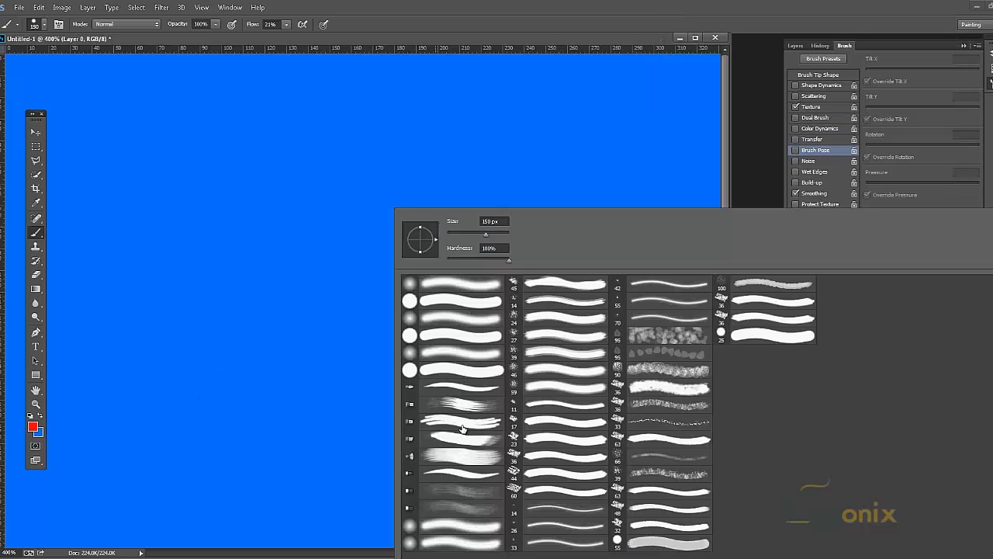
pyautogui.click(667, 352)
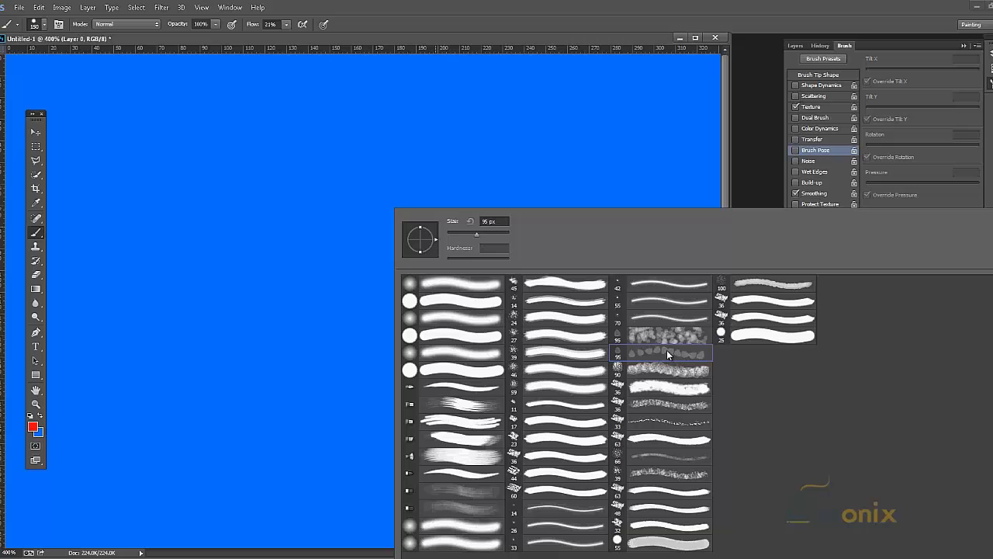
pyautogui.click(693, 386)
pyautogui.click(692, 405)
pyautogui.click(700, 475)
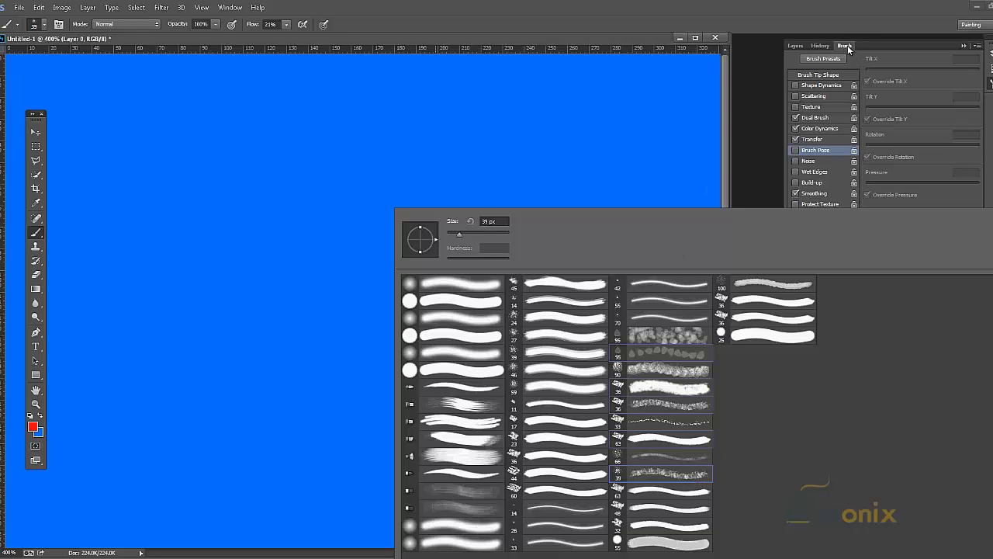
# View the list of available panels and switch through the Eraser, Gradient and Blur tools, returning to the Brush tool.
pyautogui.click(229, 7)
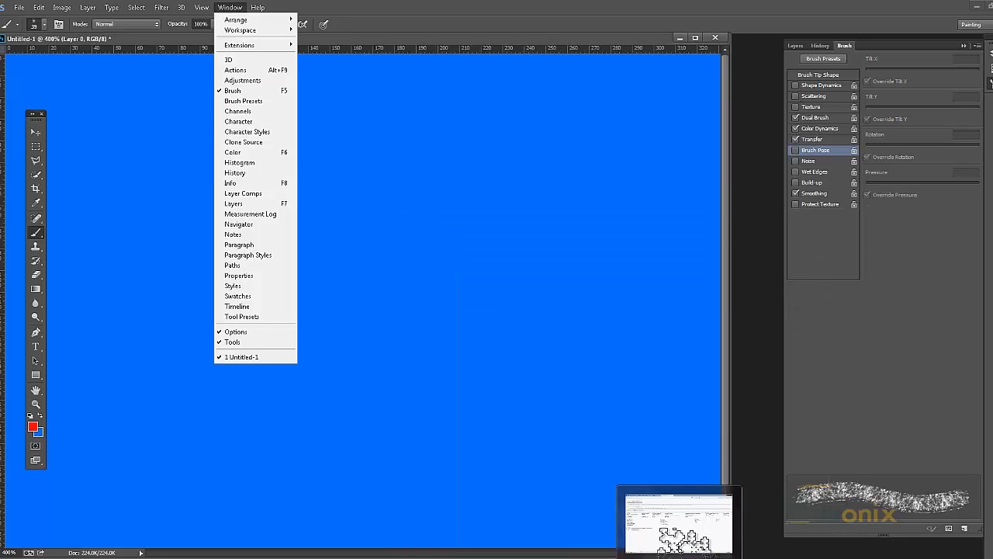
pyautogui.click(653, 89)
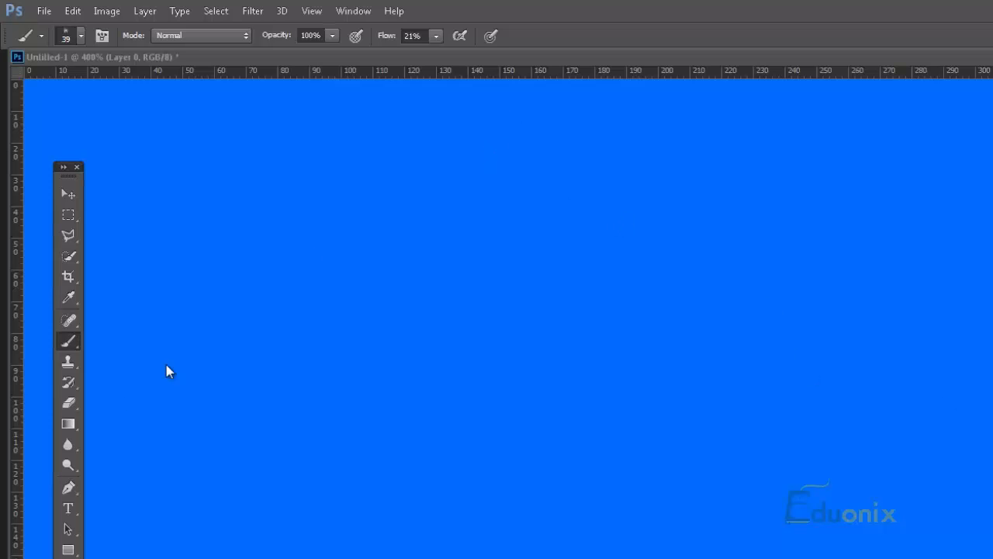
pyautogui.click(67, 404)
pyautogui.click(68, 423)
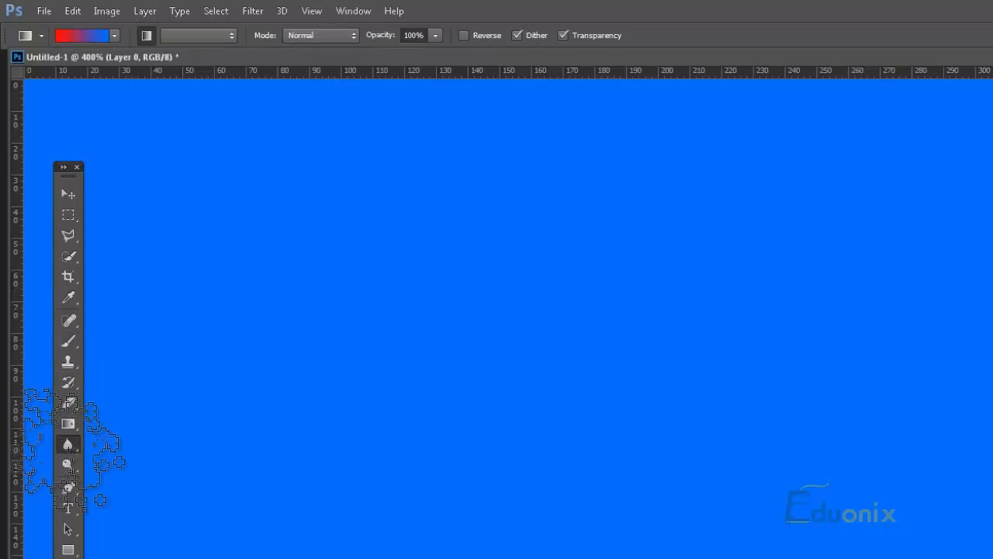
pyautogui.click(67, 443)
pyautogui.click(67, 340)
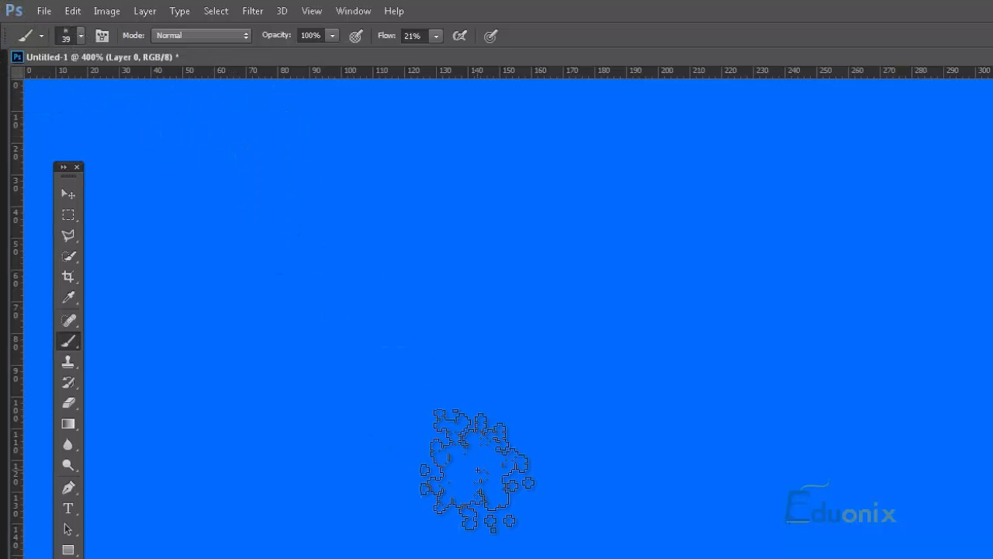
# Open the brush preset picker to review its size, hardness and brush list, and close it.
pyautogui.rightClick(477, 464)
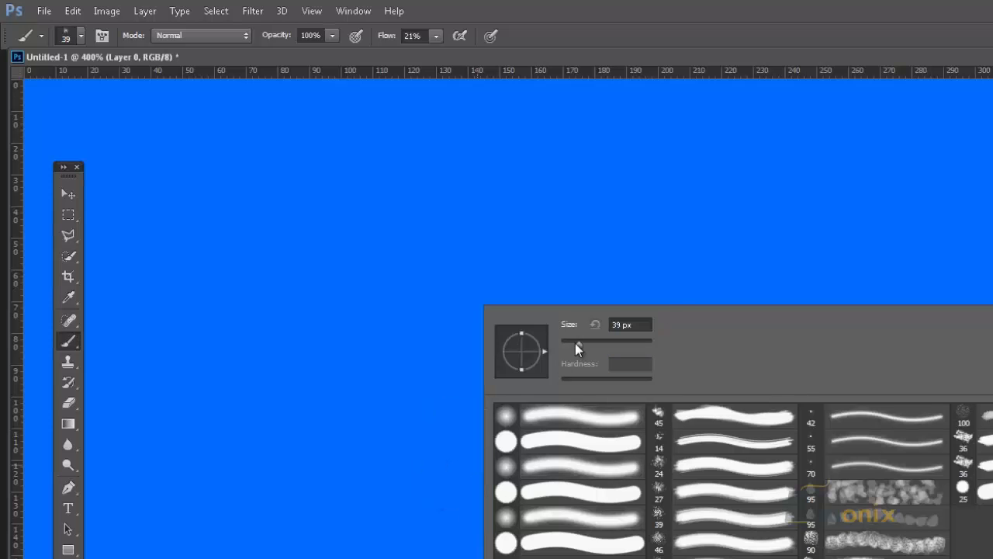
pyautogui.click(81, 36)
pyautogui.click(82, 37)
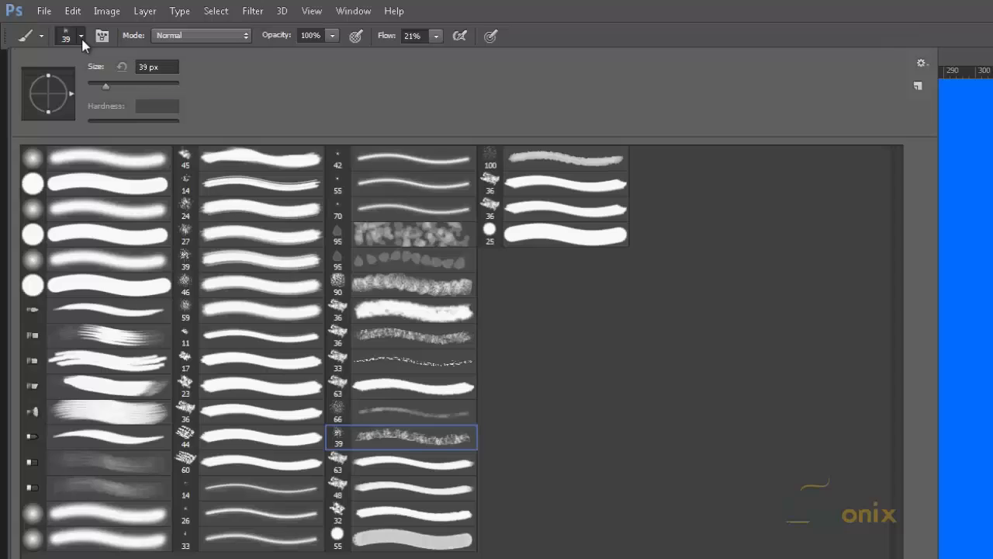
pyautogui.click(82, 39)
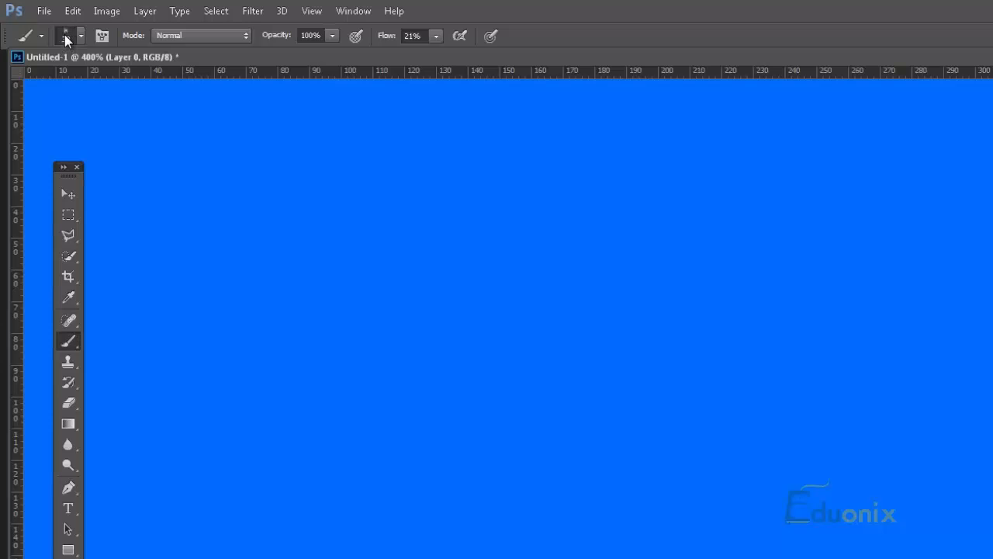
# Paint a trial red stroke across the blue canvas with the speckled 39 px brush and undo it.
pyautogui.click(70, 36)
pyautogui.click(70, 36)
pyautogui.moveTo(474, 544)
pyautogui.mouseDown()
pyautogui.moveTo(832, 409)
pyautogui.moveTo(976, 405)
pyautogui.mouseUp()
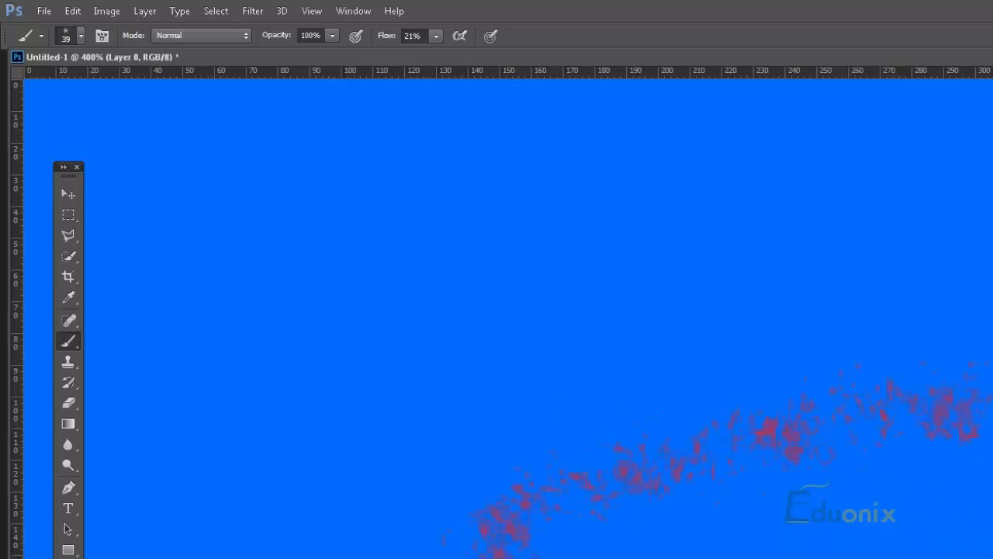
pyautogui.hotkey('ctrl', 'z')
# View the Interface preferences without changing them, and review the Brush tool's saved tool presets.
pyautogui.click(72, 11)
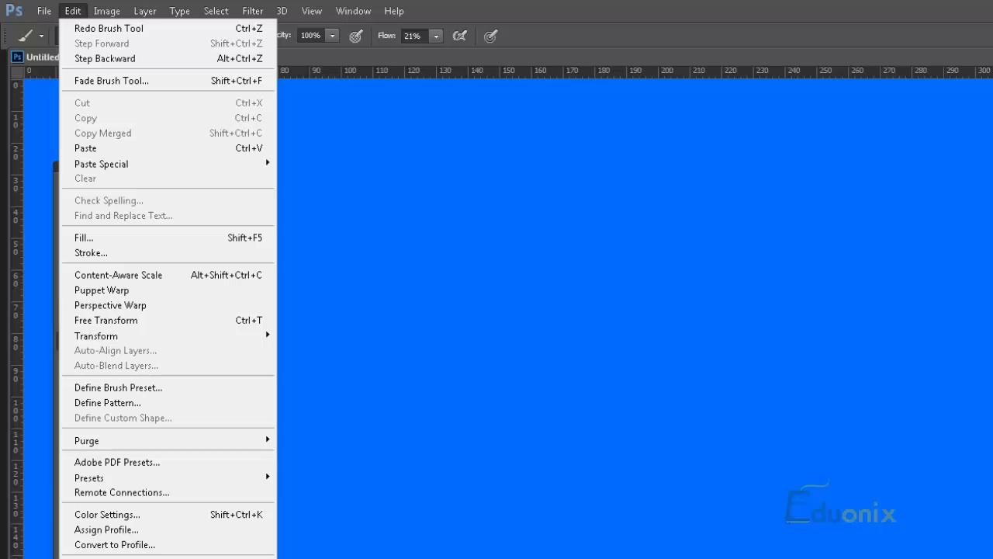
pyautogui.click(326, 558)
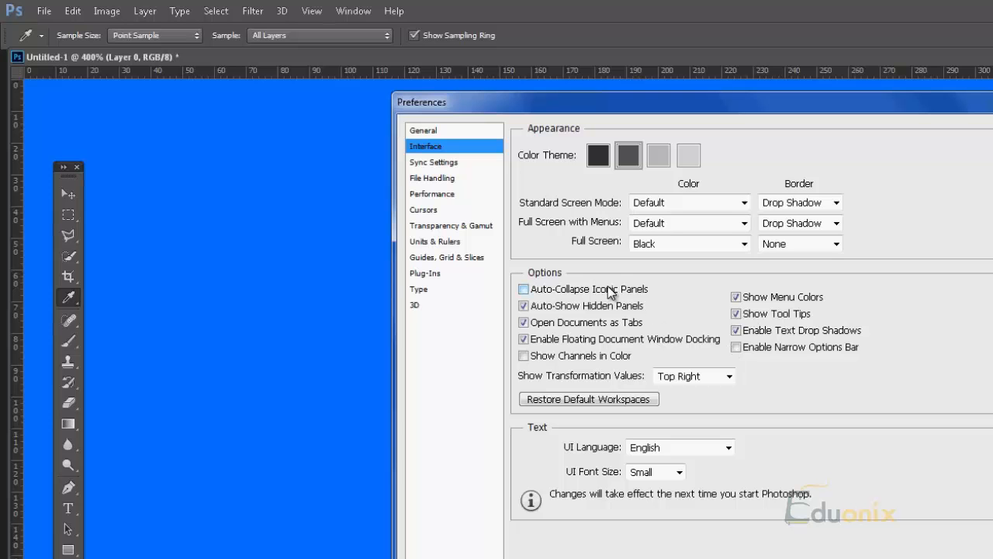
pyautogui.click(992, 146)
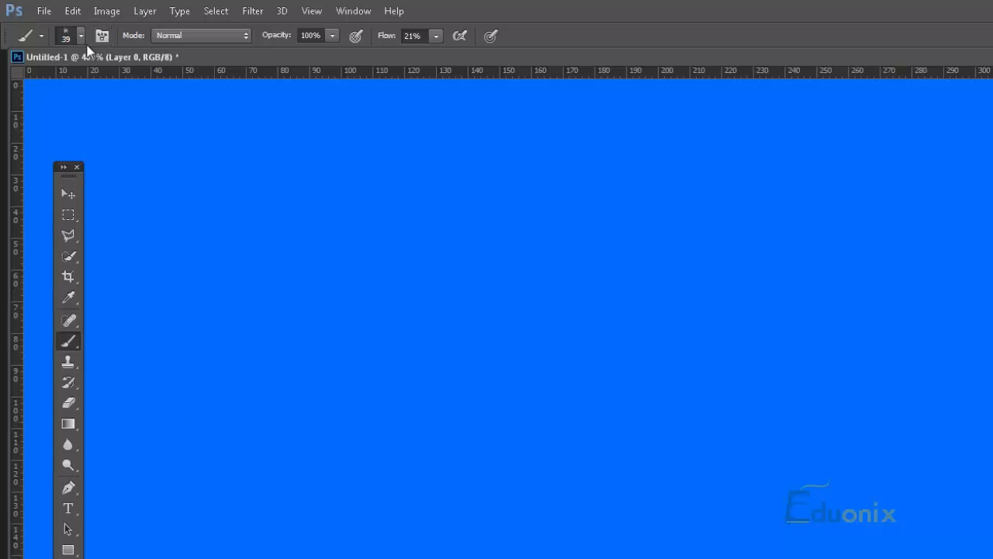
pyautogui.click(42, 37)
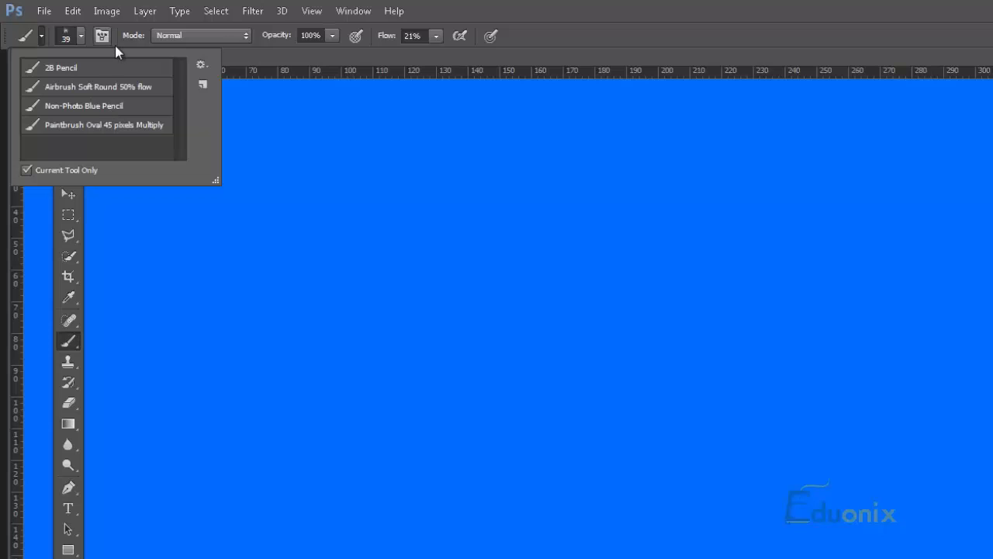
pyautogui.click(243, 55)
# Try the Lighter Color brush mode, switch to Hard Light, and paint large speckled red strokes on the blue canvas.
pyautogui.click(192, 36)
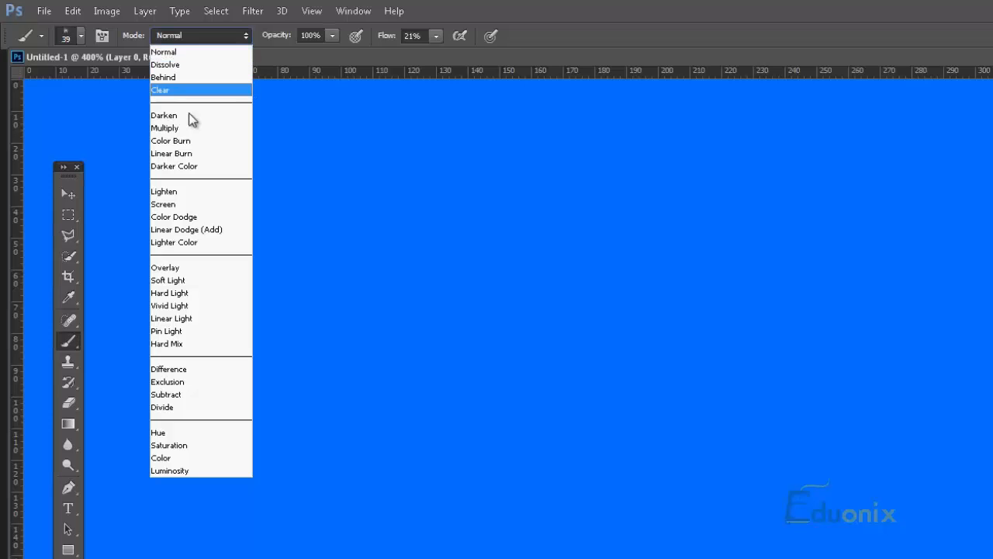
pyautogui.click(199, 243)
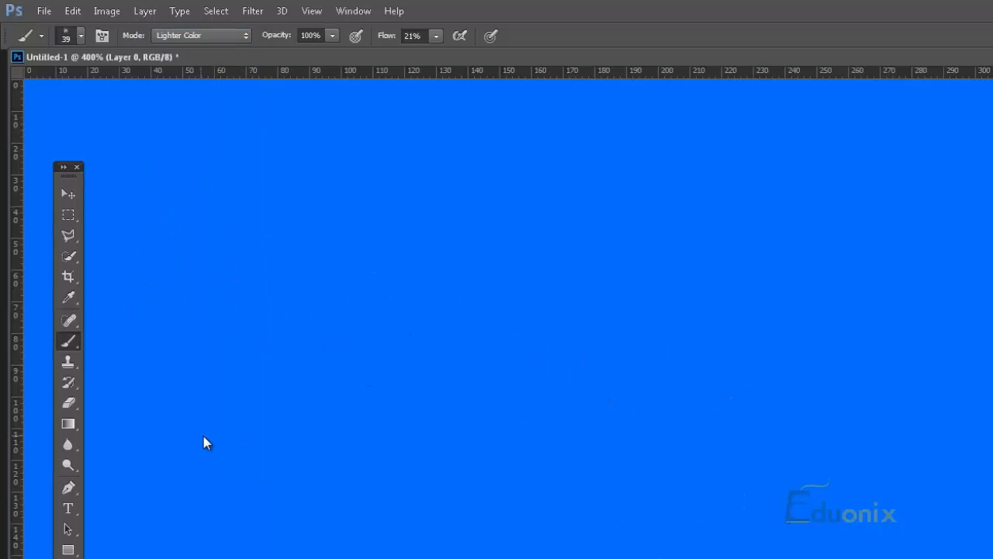
pyautogui.click(221, 36)
pyautogui.click(222, 35)
pyautogui.press('Down')
pyautogui.press('Down')
pyautogui.press('Down')
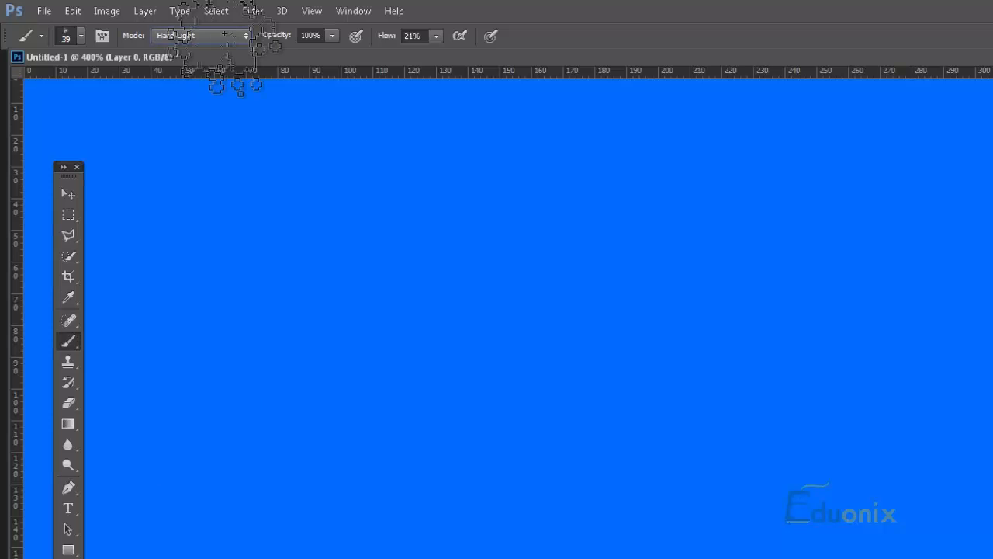
pyautogui.click(224, 35)
pyautogui.click(224, 35)
pyautogui.moveTo(388, 527)
pyautogui.mouseDown()
pyautogui.moveTo(398, 129)
pyautogui.moveTo(822, 435)
pyautogui.moveTo(455, 410)
pyautogui.moveTo(429, 225)
pyautogui.moveTo(389, 243)
pyautogui.moveTo(541, 428)
pyautogui.moveTo(836, 497)
pyautogui.moveTo(508, 552)
pyautogui.mouseUp()
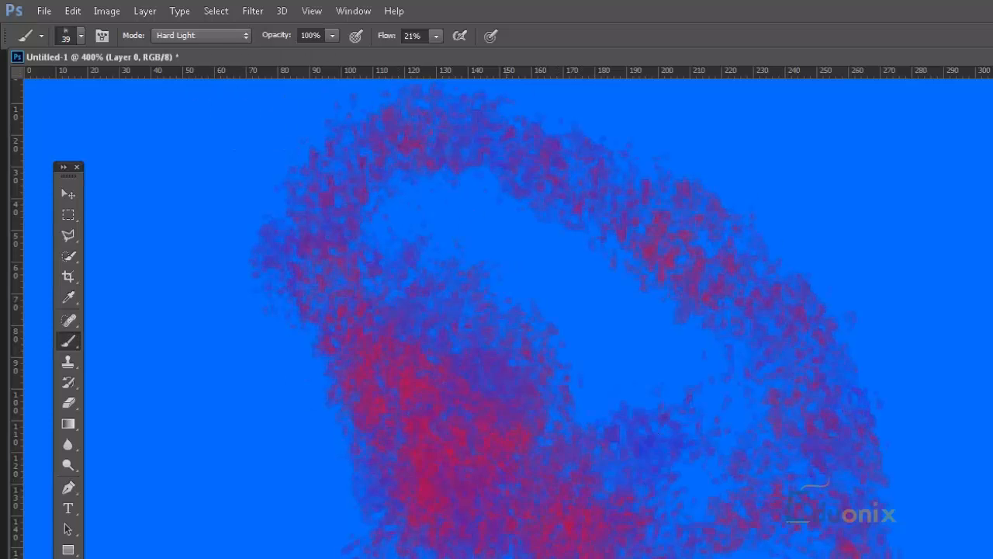
# Try a stroke in Luminosity brush mode over the red area, and undo all the painted test strokes.
pyautogui.click(224, 35)
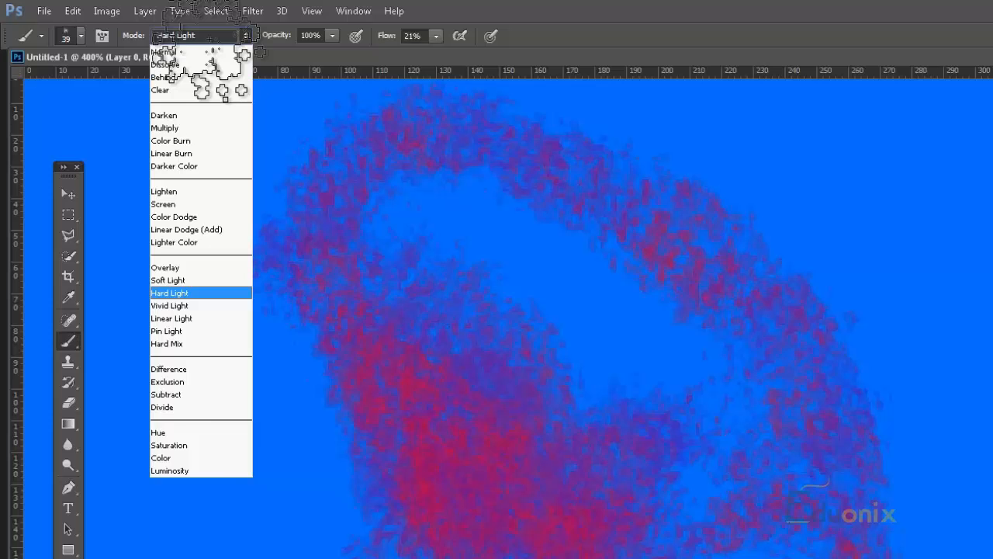
pyautogui.click(232, 470)
pyautogui.moveTo(584, 527)
pyautogui.mouseDown()
pyautogui.moveTo(605, 479)
pyautogui.moveTo(793, 388)
pyautogui.mouseUp()
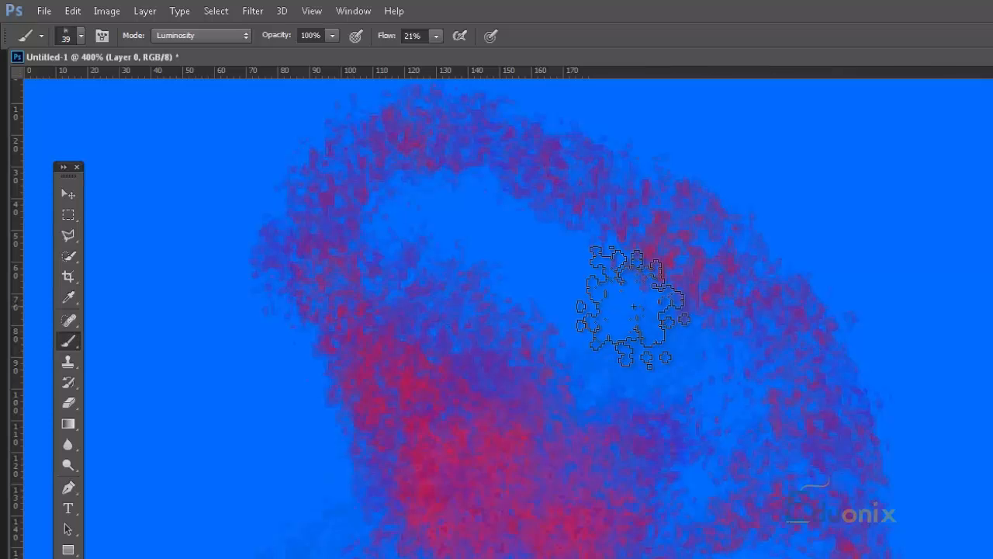
pyautogui.hotkey('ctrl', 'alt', 'z')
pyautogui.hotkey('ctrl', 'alt', 'z')
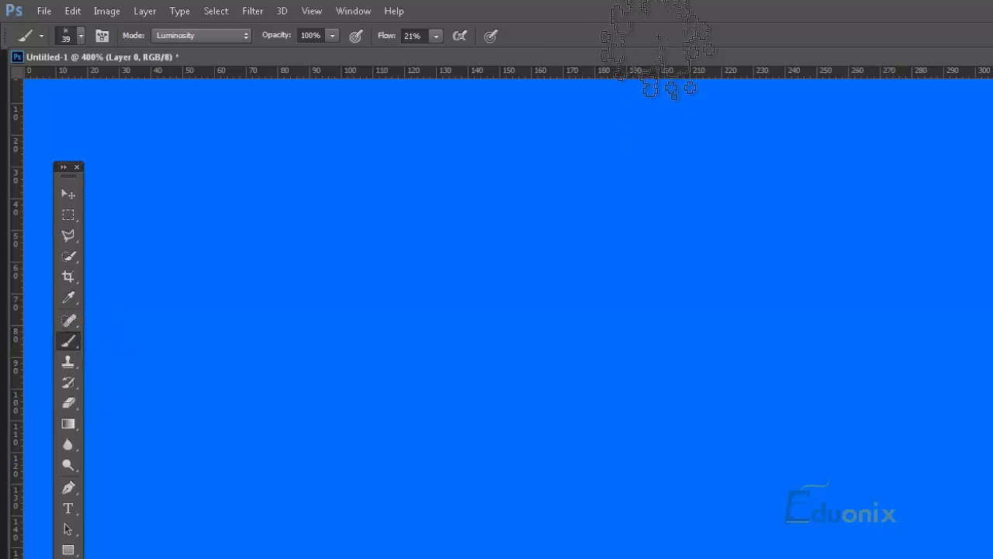
# Reset the brush mode to Normal, change it to Color, and paint a broad speckled red area on the canvas.
pyautogui.click(217, 35)
pyautogui.click(209, 48)
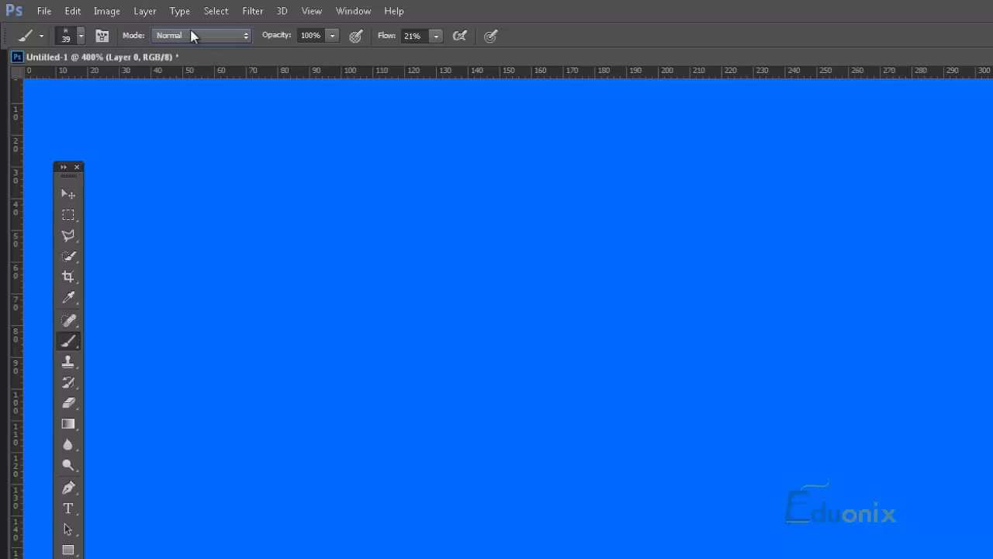
pyautogui.click(195, 35)
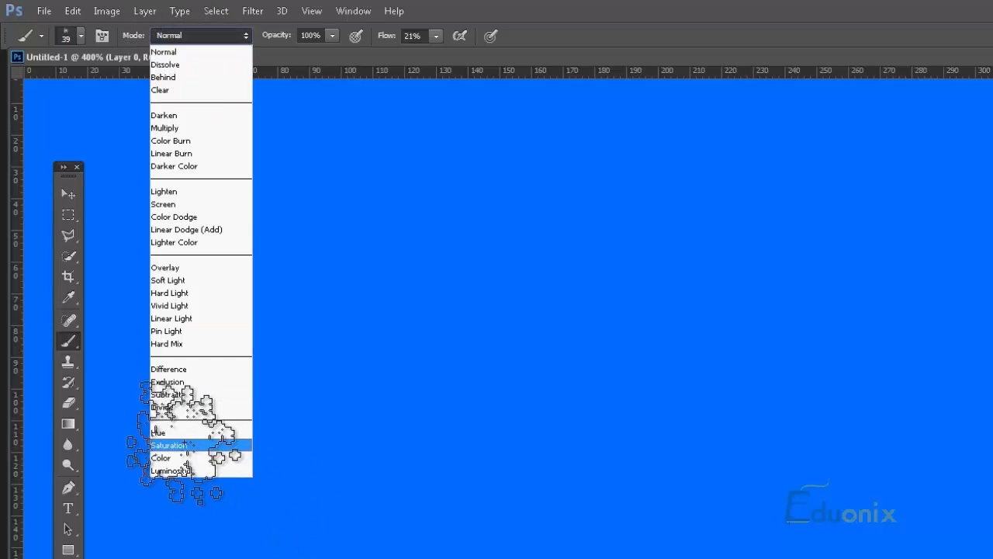
pyautogui.click(179, 458)
pyautogui.moveTo(299, 388)
pyautogui.mouseDown()
pyautogui.moveTo(750, 378)
pyautogui.moveTo(587, 470)
pyautogui.mouseUp()
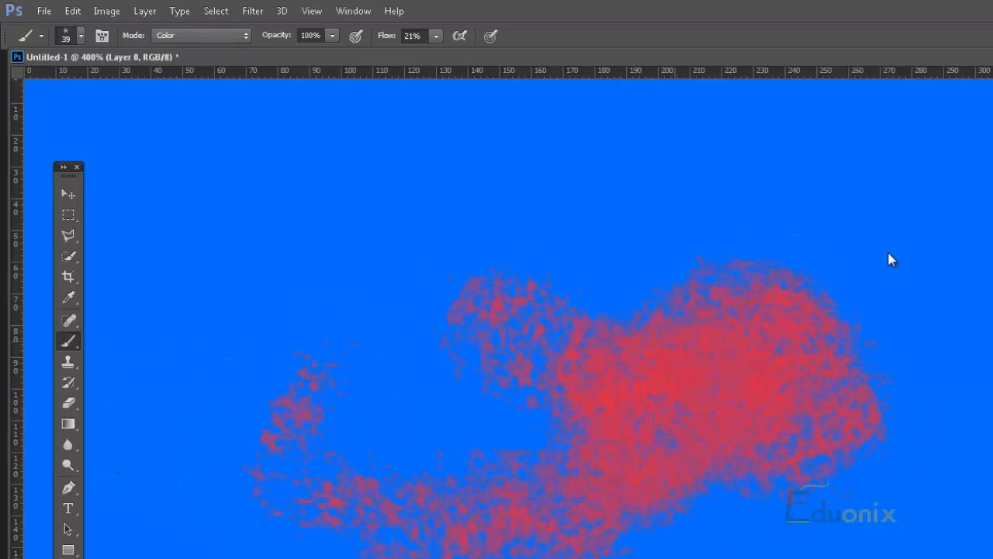
# Switch to the Clone Stamp and back to the Brush tool, and reselect Color as its blending mode.
pyautogui.click(68, 361)
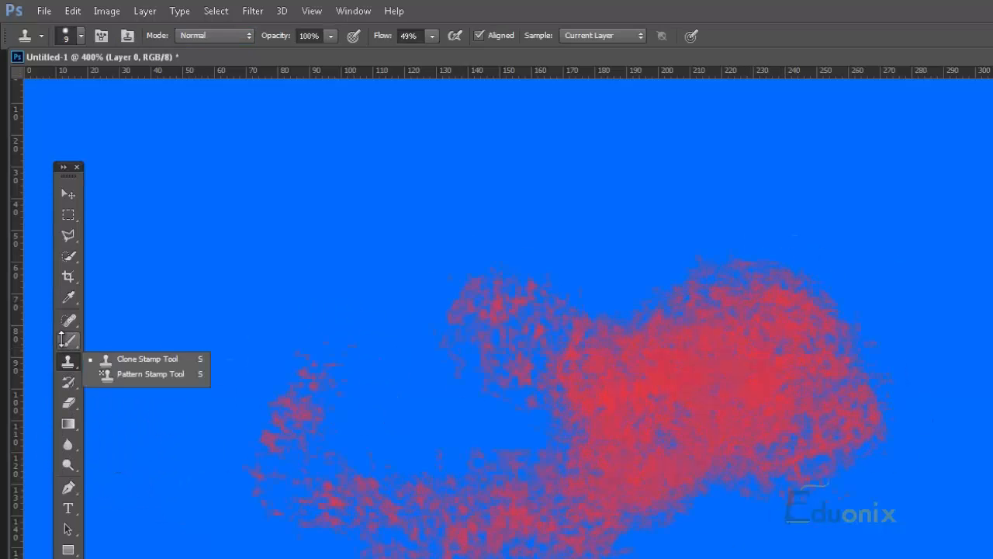
pyautogui.click(65, 340)
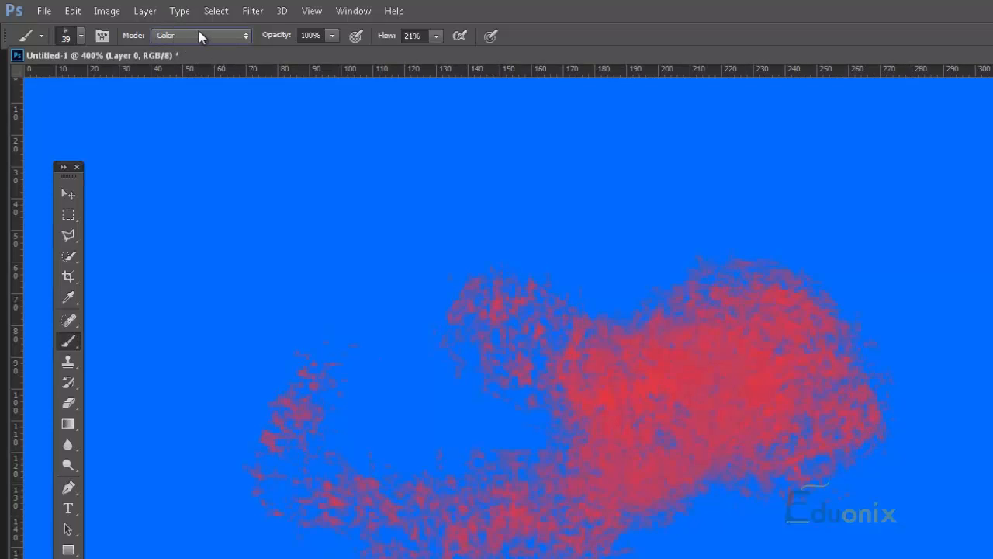
pyautogui.click(199, 36)
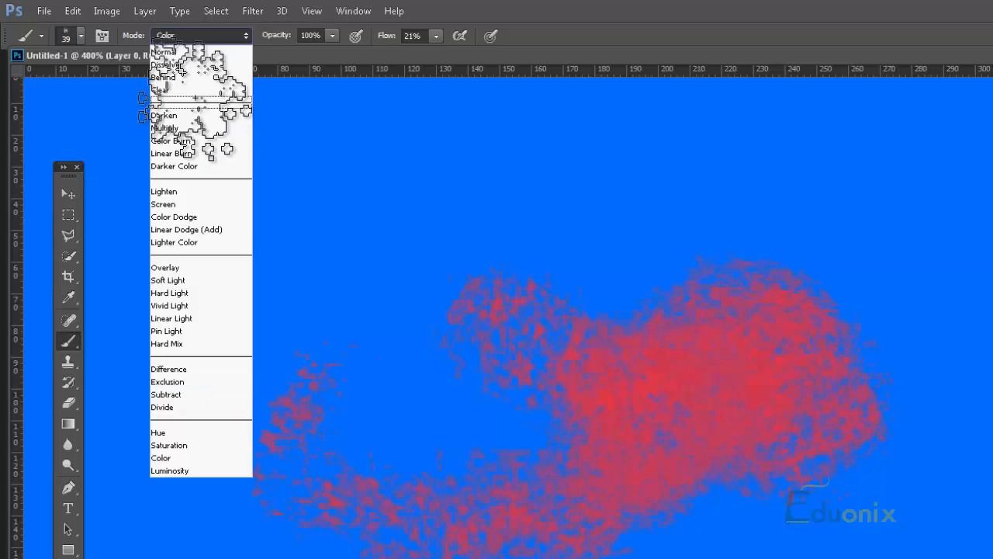
pyautogui.click(188, 458)
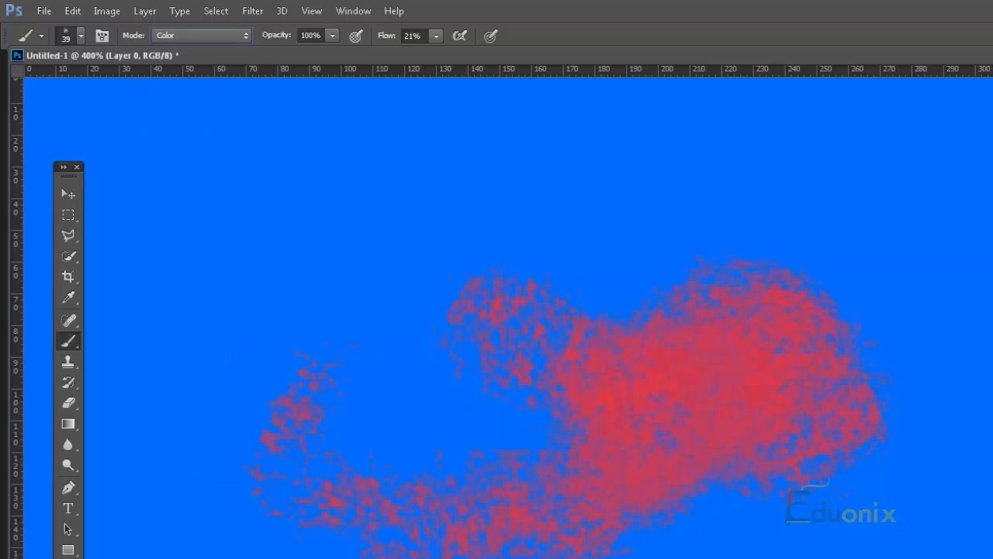
# Set the foreground color to green #6fe21b and reactivate the Brush tool.
pyautogui.click(65, 557)
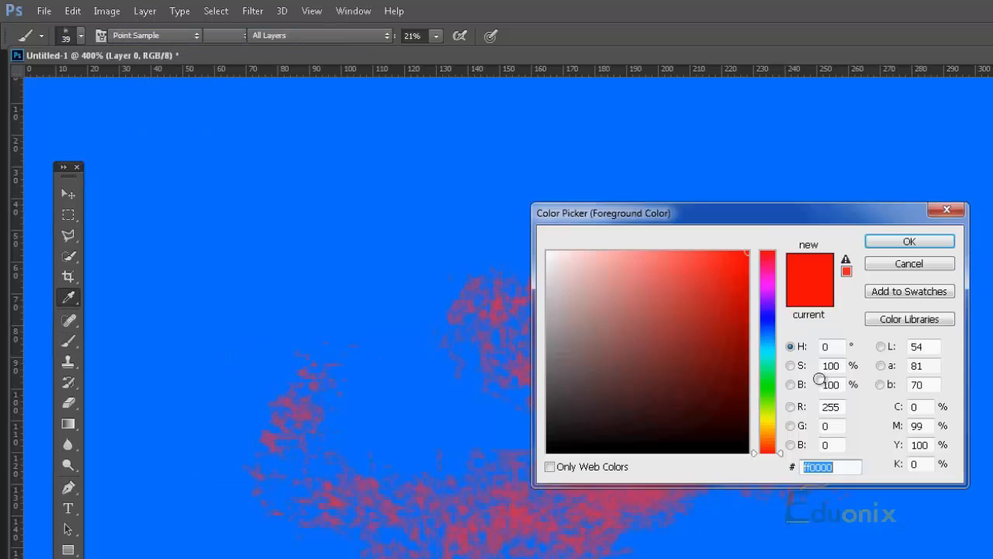
pyautogui.click(767, 400)
pyautogui.click(724, 274)
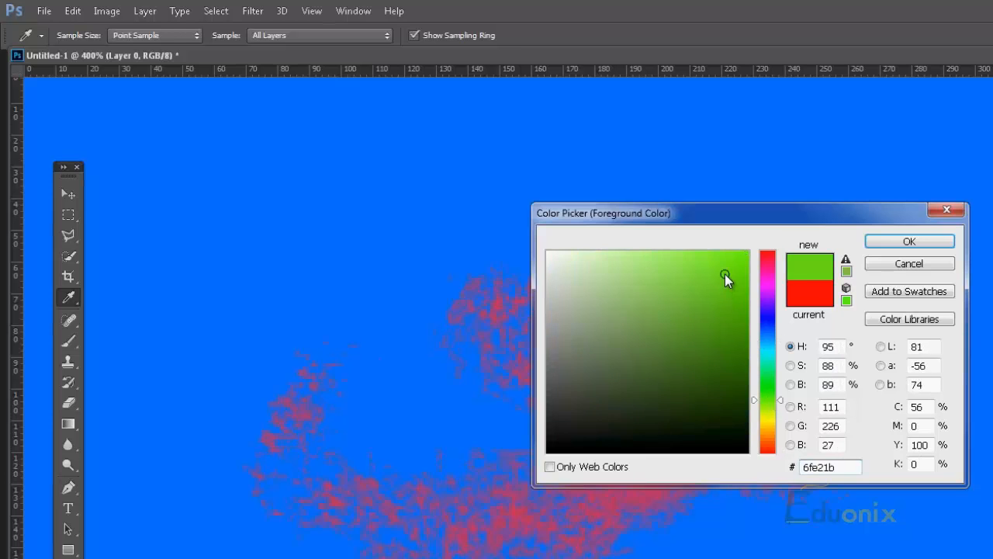
pyautogui.click(904, 241)
pyautogui.click(67, 342)
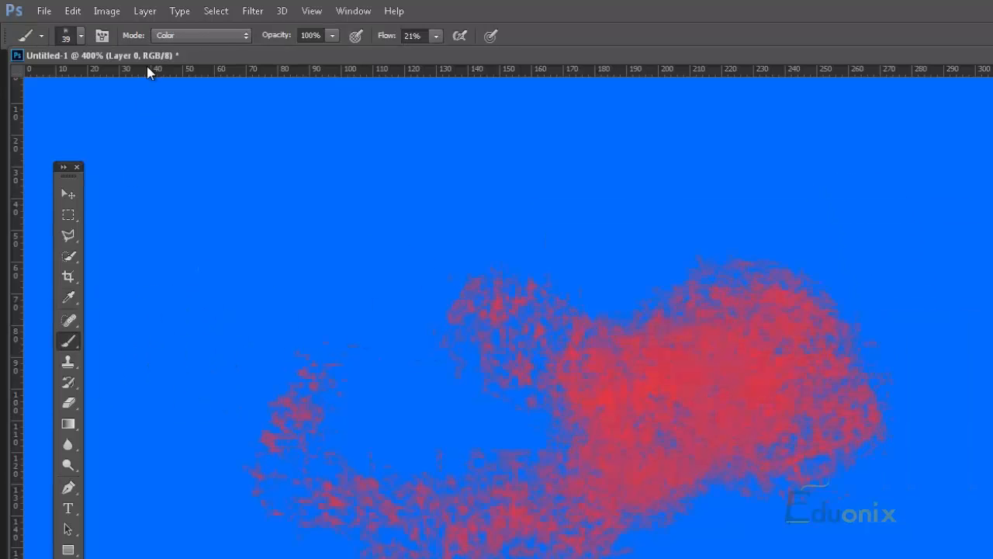
# Set the brush opacity to 30%, choose a soft round brush, and paint a green stroke beside the red area in Color mode.
pyautogui.press('3')
pyautogui.rightClick(342, 359)
pyautogui.click(329, 380)
pyautogui.click(193, 248)
pyautogui.moveTo(192, 248)
pyautogui.mouseDown()
pyautogui.moveTo(326, 343)
pyautogui.moveTo(540, 319)
pyautogui.moveTo(490, 537)
pyautogui.moveTo(666, 228)
pyautogui.moveTo(693, 540)
pyautogui.moveTo(561, 537)
pyautogui.moveTo(742, 353)
pyautogui.moveTo(592, 369)
pyautogui.moveTo(476, 462)
pyautogui.mouseUp()
pyautogui.moveTo(425, 437)
pyautogui.mouseDown()
pyautogui.moveTo(499, 277)
pyautogui.moveTo(553, 214)
pyautogui.moveTo(533, 285)
pyautogui.mouseUp()
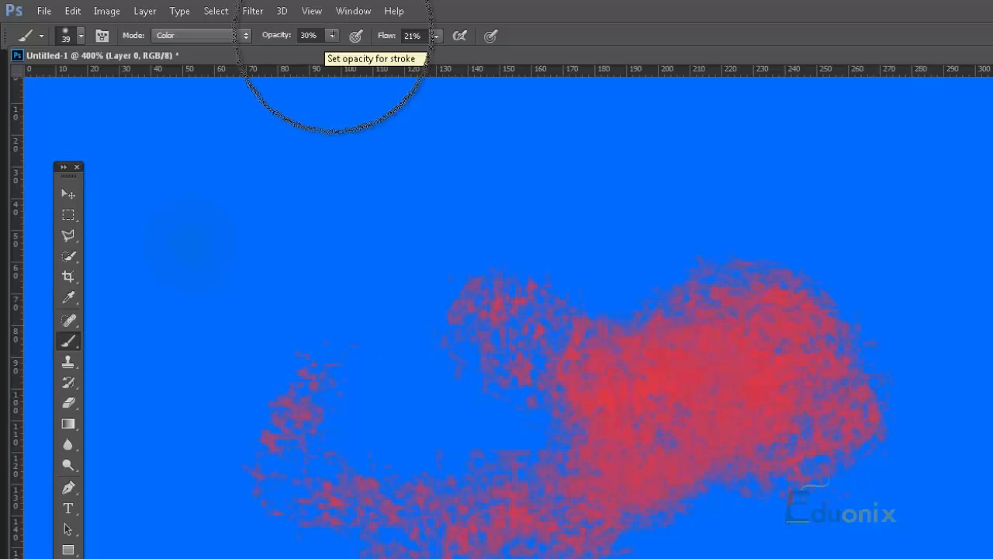
pyautogui.click(333, 35)
pyautogui.moveTo(354, 556)
pyautogui.mouseDown()
pyautogui.moveTo(367, 413)
pyautogui.moveTo(419, 327)
pyautogui.moveTo(421, 276)
pyautogui.mouseUp()
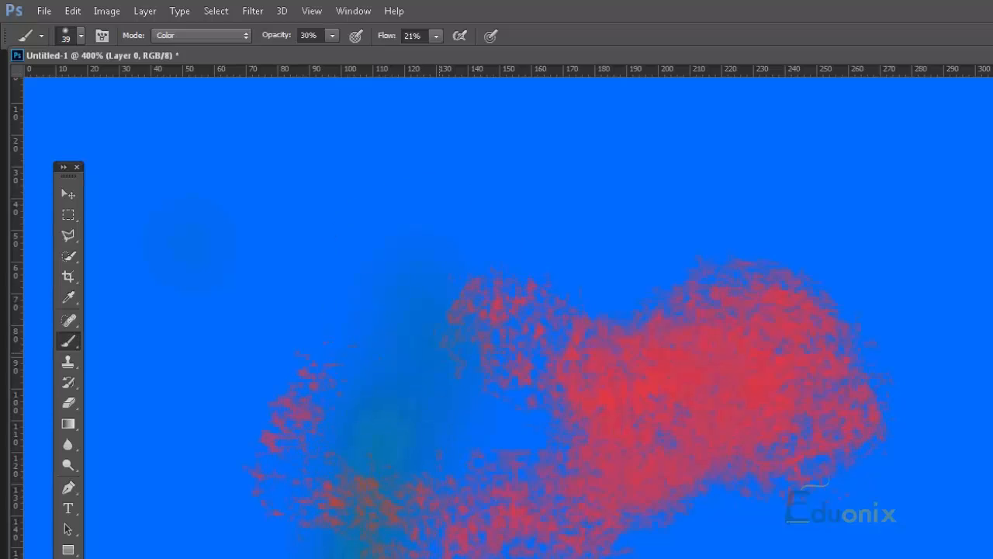
# Switch the brush mode to Normal and on to Hard Light, and paint green strokes over the red area.
pyautogui.click(216, 37)
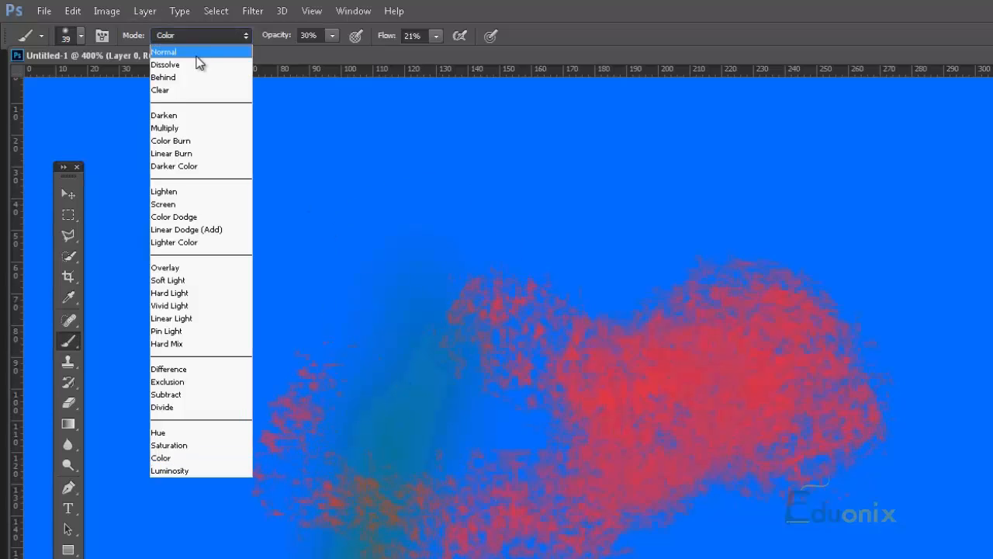
pyautogui.click(197, 54)
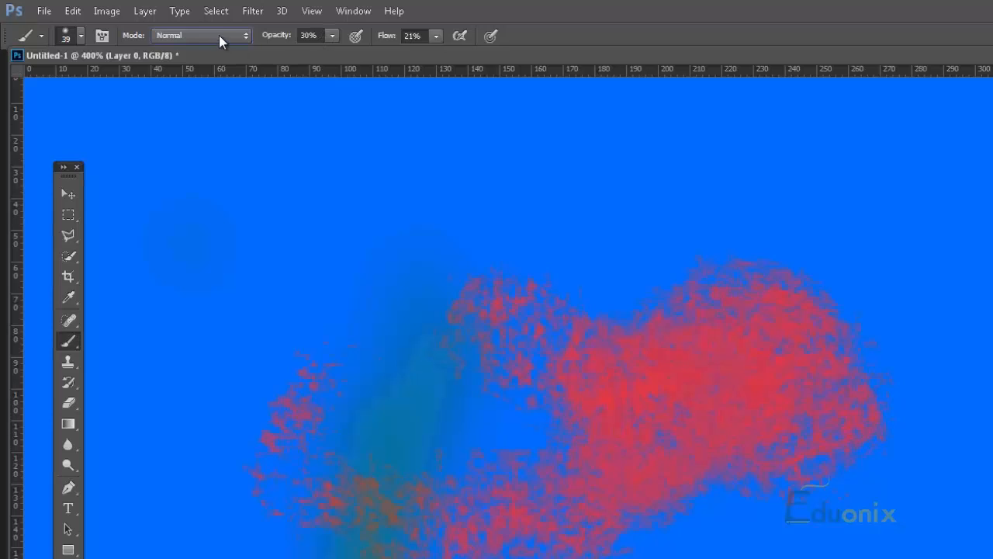
pyautogui.click(219, 35)
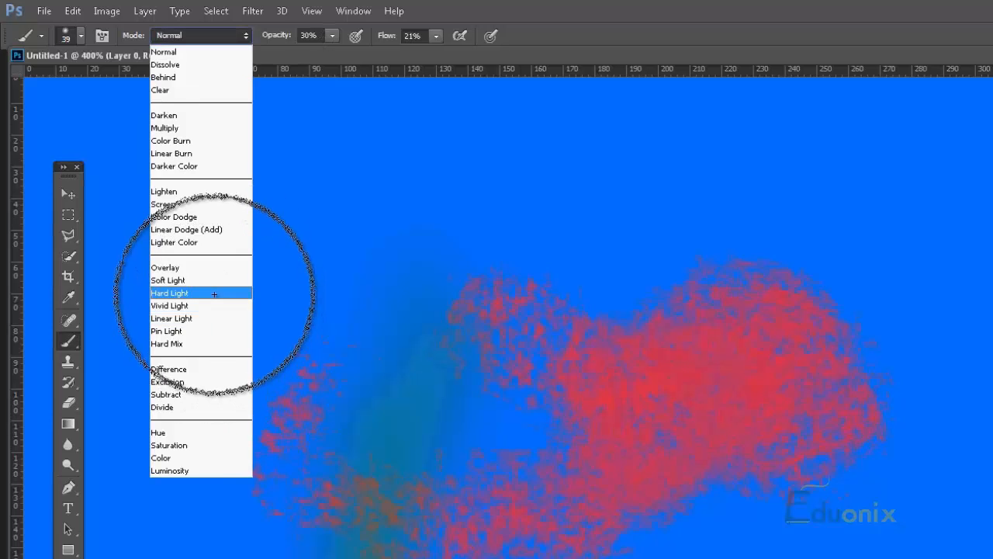
pyautogui.click(216, 292)
pyautogui.moveTo(631, 244)
pyautogui.mouseDown()
pyautogui.moveTo(686, 333)
pyautogui.moveTo(566, 532)
pyautogui.mouseUp()
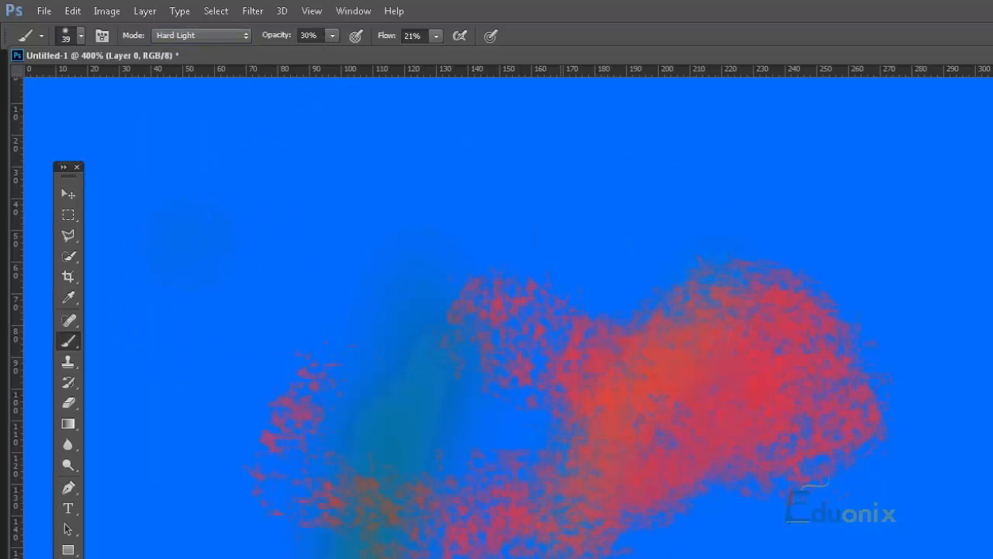
pyautogui.moveTo(891, 296); pyautogui.dragTo(658, 536)
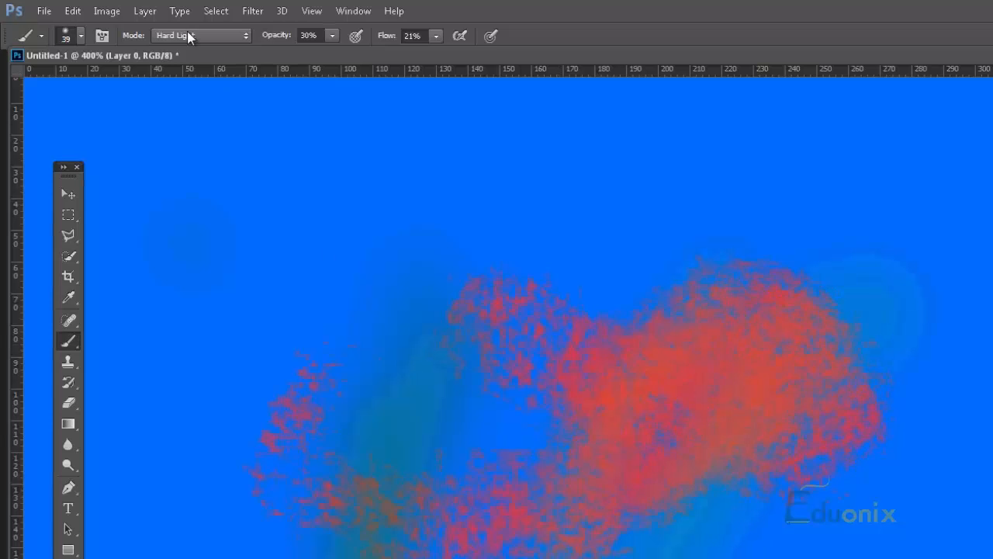
# Return the brush mode to Normal, toggle pressure for opacity on and off, and paint a green stroke around the red area.
pyautogui.click(189, 38)
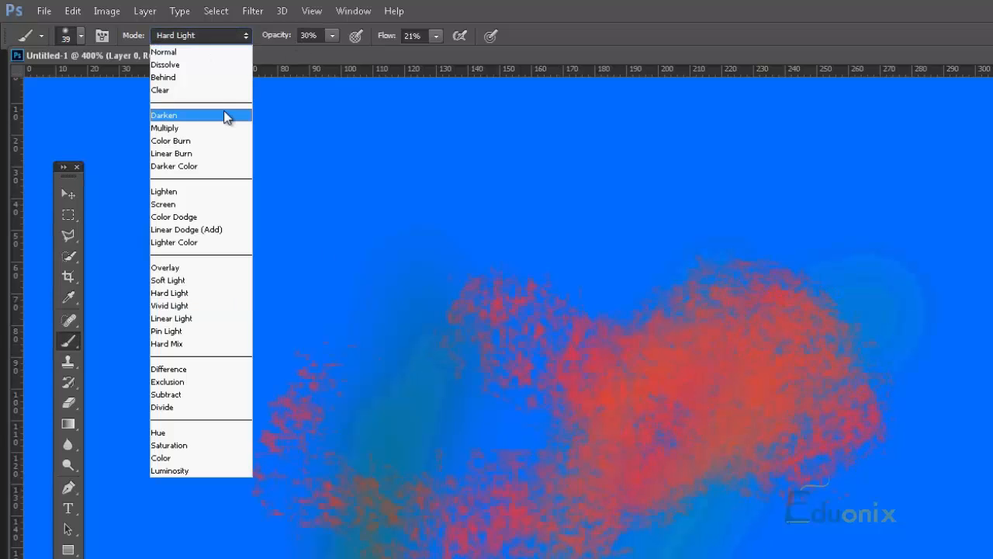
pyautogui.click(190, 53)
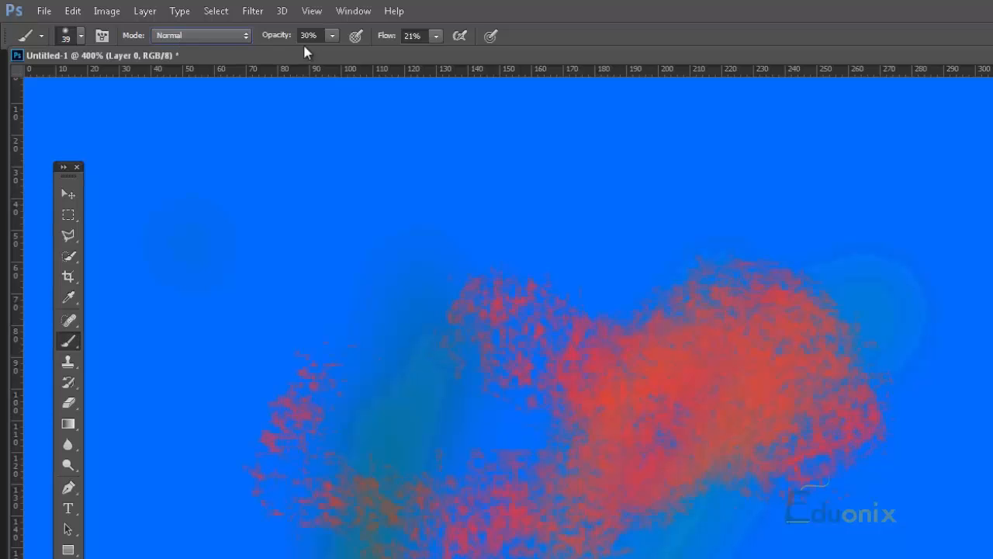
pyautogui.click(360, 33)
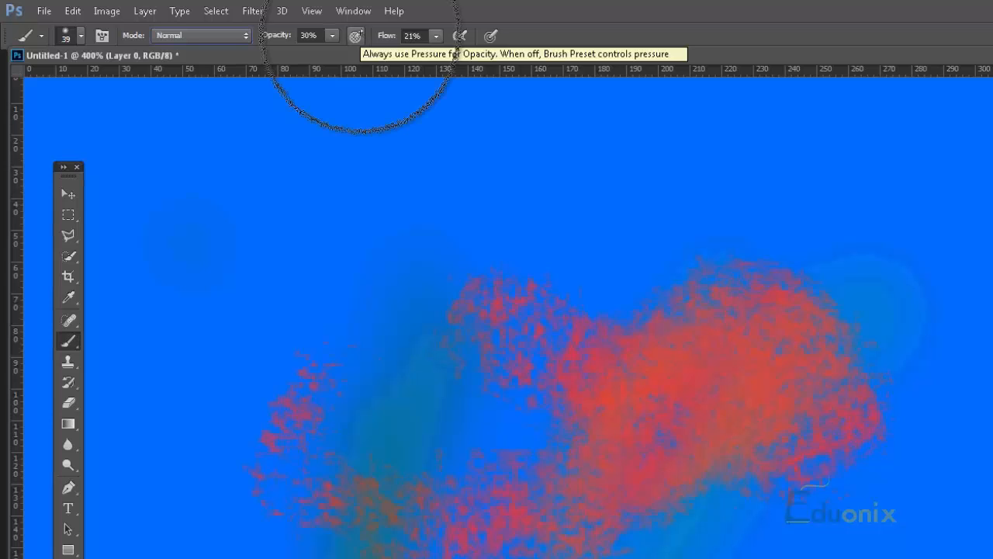
pyautogui.click(360, 35)
pyautogui.moveTo(413, 346)
pyautogui.mouseDown()
pyautogui.moveTo(467, 357)
pyautogui.moveTo(863, 542)
pyautogui.moveTo(650, 515)
pyautogui.moveTo(667, 361)
pyautogui.mouseUp()
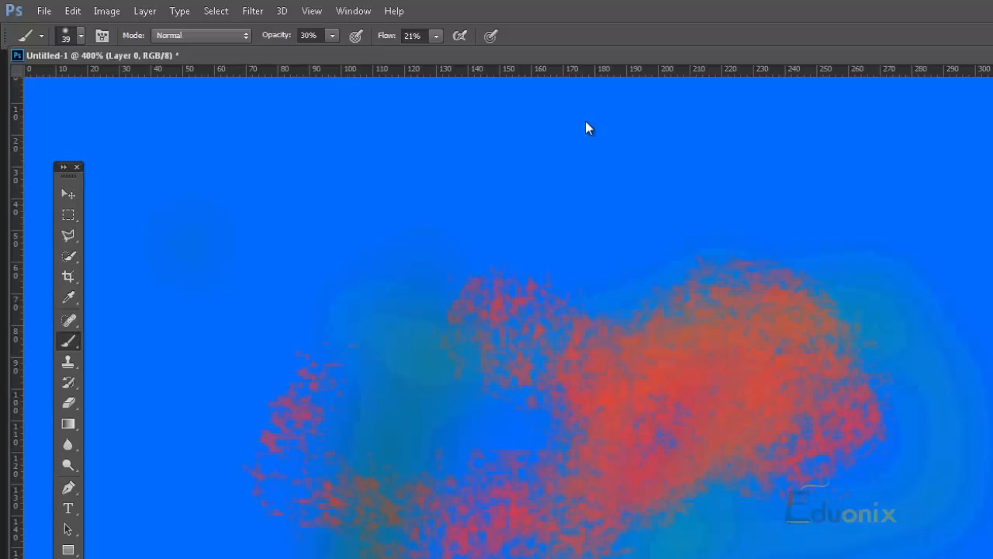
# Lower the brush flow to 9% and raise the opacity to nearly full.
pyautogui.click(437, 36)
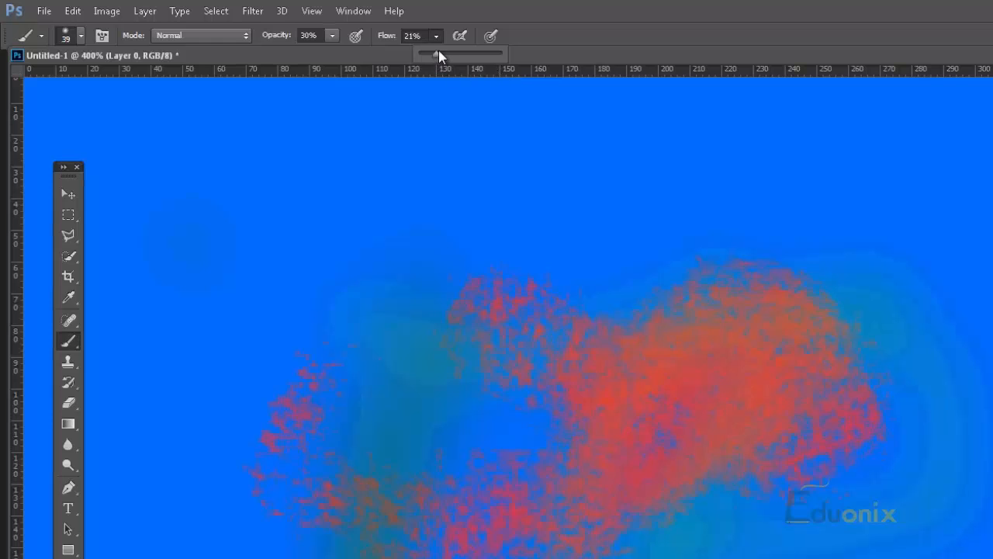
pyautogui.moveTo(438, 55); pyautogui.dragTo(426, 57)
pyautogui.click(332, 36)
pyautogui.moveTo(332, 52); pyautogui.dragTo(392, 53)
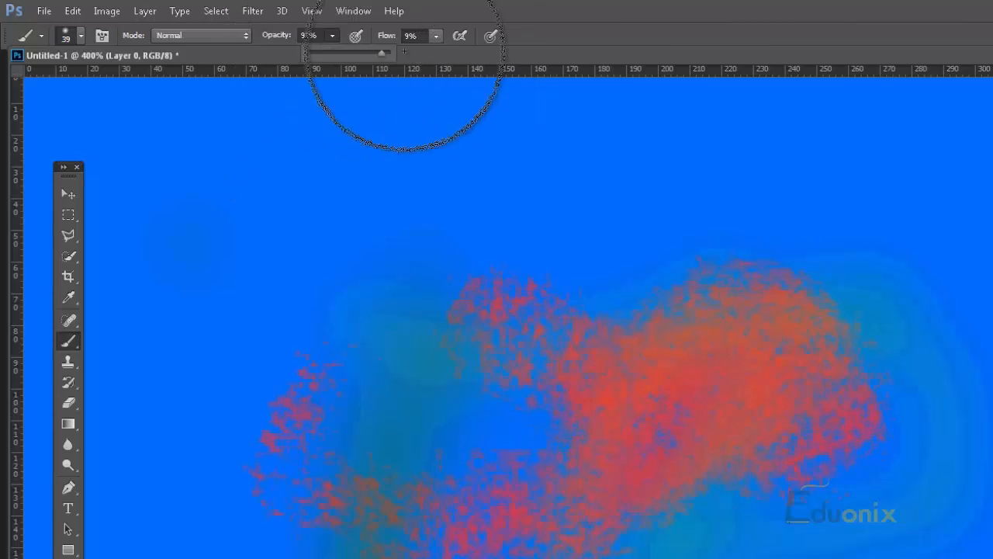
# Raise the brush opacity to 100% and paint broad green strokes over the canvas, first at 9% flow and again at 100%.
pyautogui.moveTo(156, 255)
pyautogui.mouseDown()
pyautogui.moveTo(228, 259)
pyautogui.moveTo(482, 175)
pyautogui.moveTo(884, 231)
pyautogui.moveTo(587, 273)
pyautogui.moveTo(113, 243)
pyautogui.moveTo(252, 287)
pyautogui.moveTo(423, 174)
pyautogui.moveTo(631, 159)
pyautogui.moveTo(795, 187)
pyautogui.moveTo(814, 287)
pyautogui.moveTo(514, 524)
pyautogui.moveTo(516, 554)
pyautogui.mouseUp()
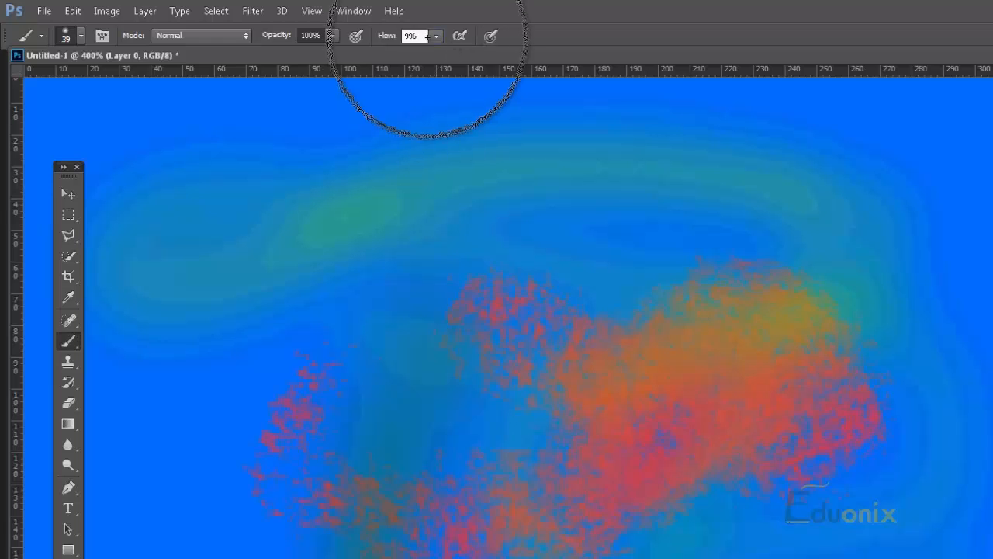
pyautogui.moveTo(436, 36); pyautogui.dragTo(577, 78)
pyautogui.click(210, 242)
pyautogui.moveTo(220, 239)
pyautogui.mouseDown()
pyautogui.moveTo(681, 181)
pyautogui.moveTo(904, 382)
pyautogui.moveTo(914, 555)
pyautogui.mouseUp()
# Undo the green strokes painted over and around the red area.
pyautogui.hotkey('ctrl', 'z')
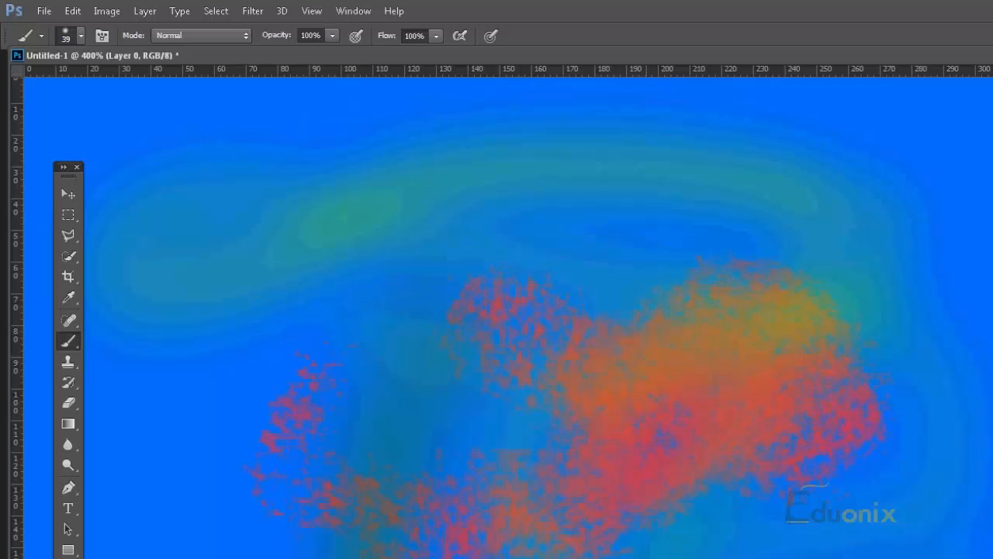
pyautogui.hotkey('ctrl', 'alt', 'z')
pyautogui.hotkey('ctrl', 'alt', 'z')
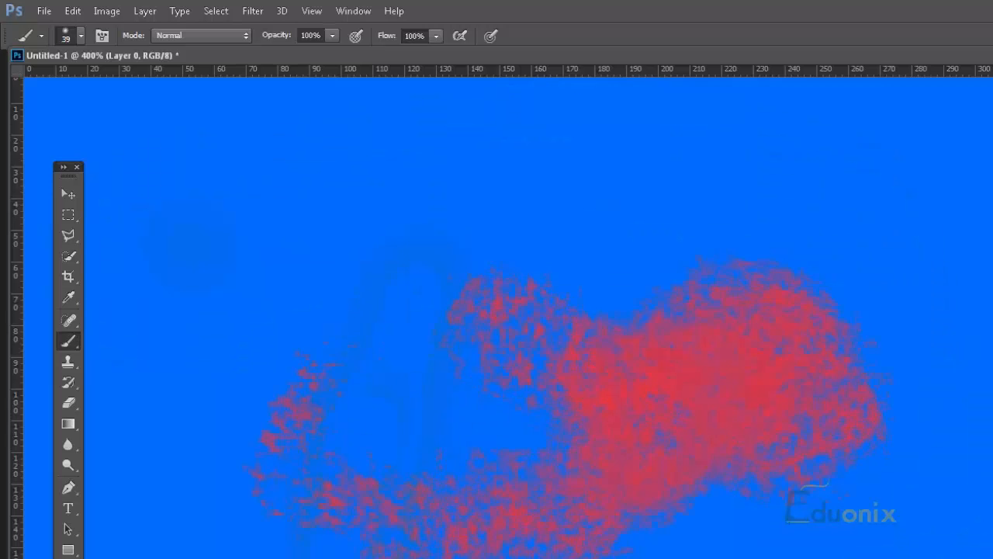
# Set the brush flow to 50% and paint winding green strokes and a solid round patch on the blue canvas.
pyautogui.moveTo(435, 36)
pyautogui.mouseDown()
pyautogui.moveTo(414, 62)
pyautogui.moveTo(396, 52)
pyautogui.mouseUp()
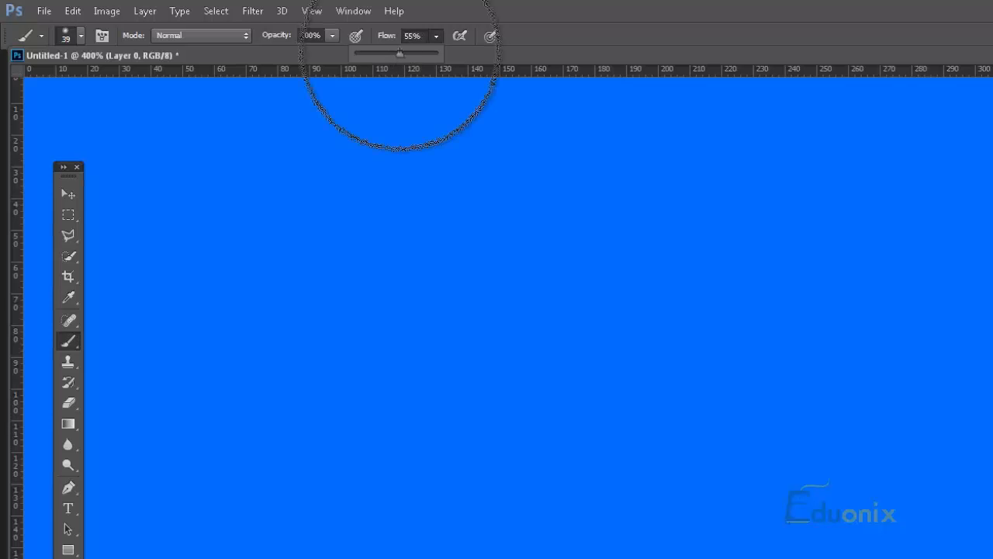
pyautogui.moveTo(266, 310)
pyautogui.mouseDown()
pyautogui.moveTo(723, 409)
pyautogui.moveTo(186, 558)
pyautogui.mouseUp()
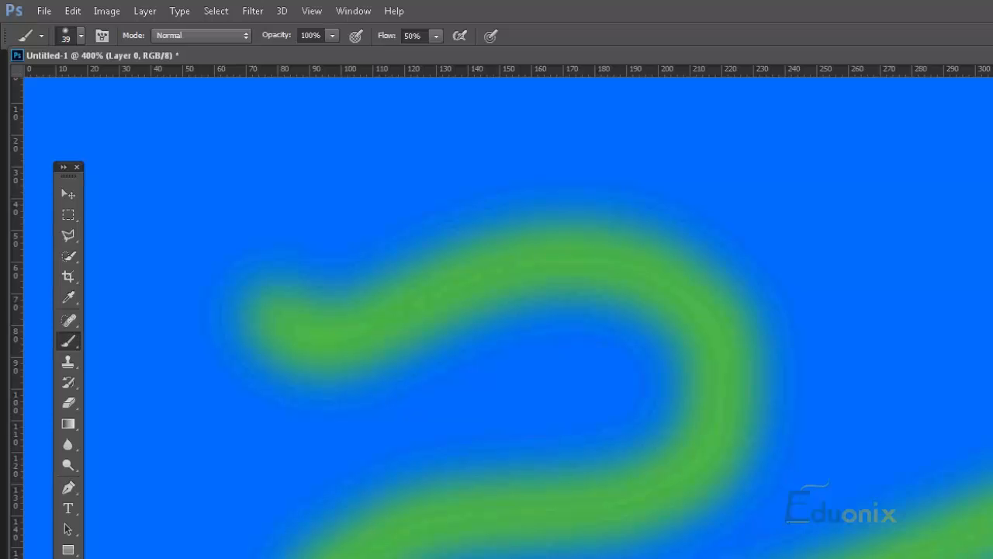
pyautogui.moveTo(887, 88); pyautogui.dragTo(652, 558)
pyautogui.moveTo(194, 264)
pyautogui.mouseDown()
pyautogui.moveTo(226, 226)
pyautogui.moveTo(277, 264)
pyautogui.moveTo(237, 196)
pyautogui.mouseUp()
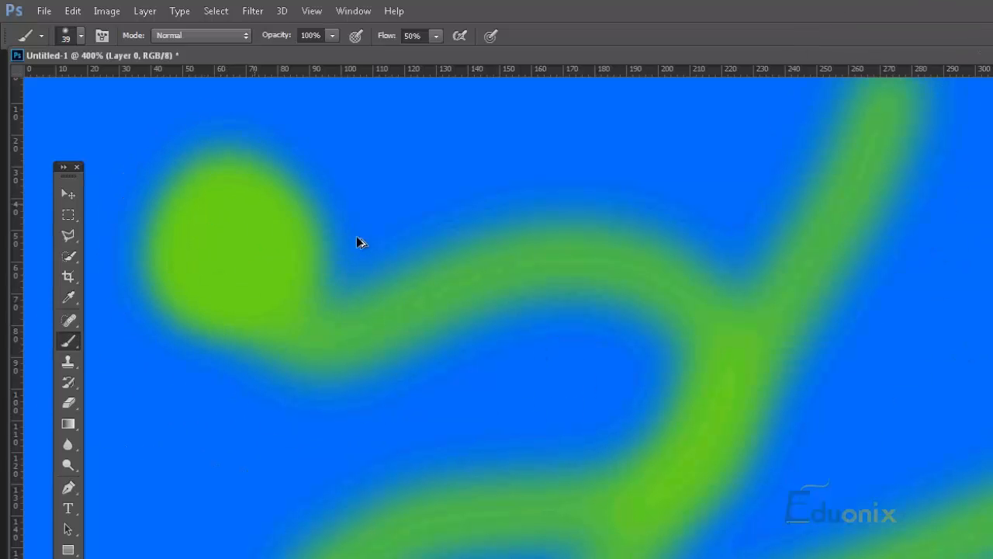
# Undo the green strokes and round patch painted at 50% flow.
pyautogui.hotkey('ctrl', 'alt', 'z')
pyautogui.hotkey('ctrl', 'alt', 'z')
pyautogui.hotkey('ctrl', 'alt', 'z')
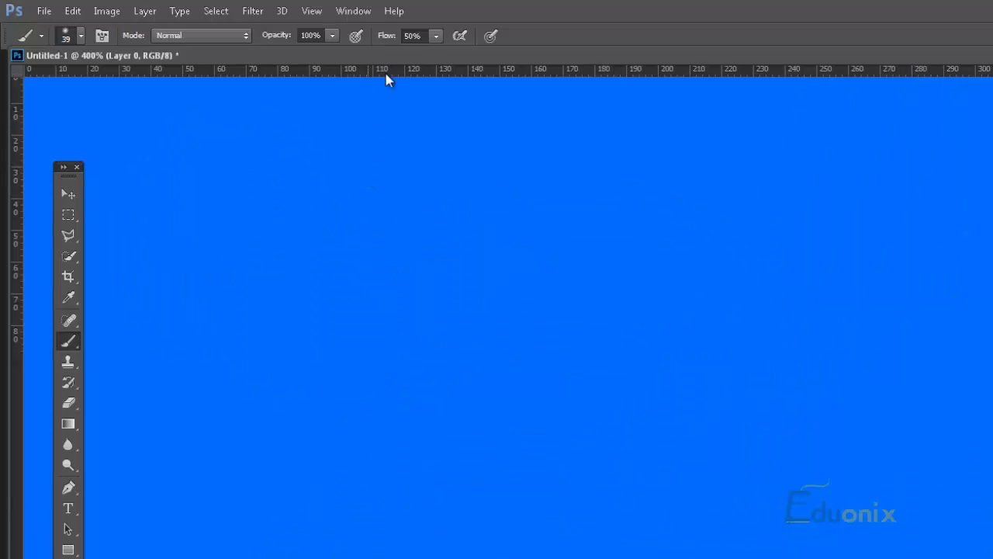
# Set the brush flow to 12% and paint overlapping green strokes that build up color, undoing the dense patch near the lower edge.
pyautogui.click(436, 35)
pyautogui.moveTo(436, 53); pyautogui.dragTo(405, 52)
pyautogui.moveTo(268, 272)
pyautogui.mouseDown()
pyautogui.moveTo(432, 443)
pyautogui.moveTo(665, 410)
pyautogui.moveTo(598, 309)
pyautogui.mouseUp()
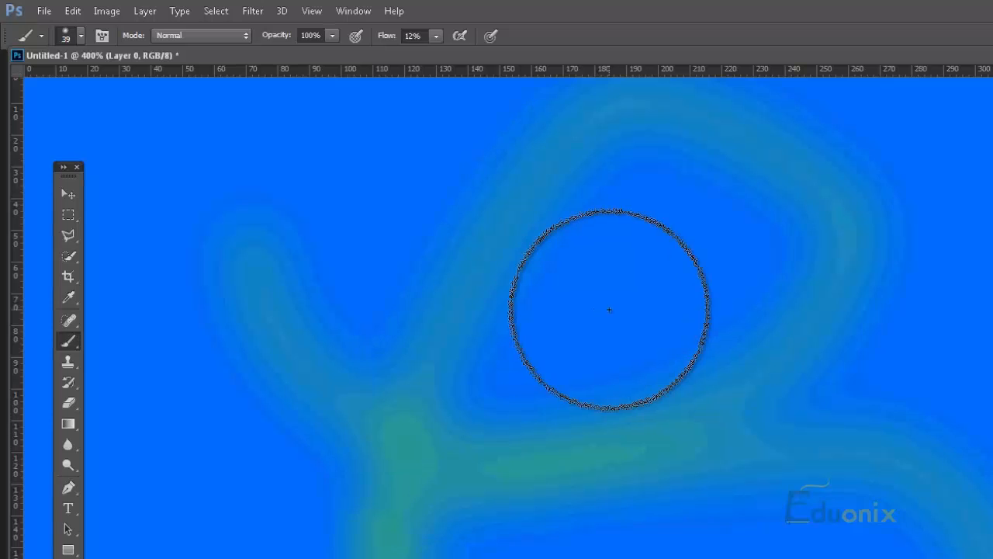
pyautogui.click(369, 217)
pyautogui.moveTo(418, 247)
pyautogui.mouseDown()
pyautogui.moveTo(514, 243)
pyautogui.moveTo(616, 286)
pyautogui.moveTo(621, 356)
pyautogui.moveTo(591, 289)
pyautogui.moveTo(522, 257)
pyautogui.moveTo(449, 262)
pyautogui.moveTo(368, 200)
pyautogui.moveTo(437, 248)
pyautogui.moveTo(549, 247)
pyautogui.moveTo(603, 264)
pyautogui.moveTo(643, 344)
pyautogui.moveTo(608, 265)
pyautogui.moveTo(534, 235)
pyautogui.moveTo(499, 248)
pyautogui.moveTo(430, 244)
pyautogui.moveTo(387, 207)
pyautogui.mouseUp()
pyautogui.moveTo(265, 514)
pyautogui.mouseDown()
pyautogui.moveTo(372, 558)
pyautogui.moveTo(233, 558)
pyautogui.moveTo(380, 558)
pyautogui.moveTo(337, 492)
pyautogui.moveTo(210, 558)
pyautogui.mouseUp()
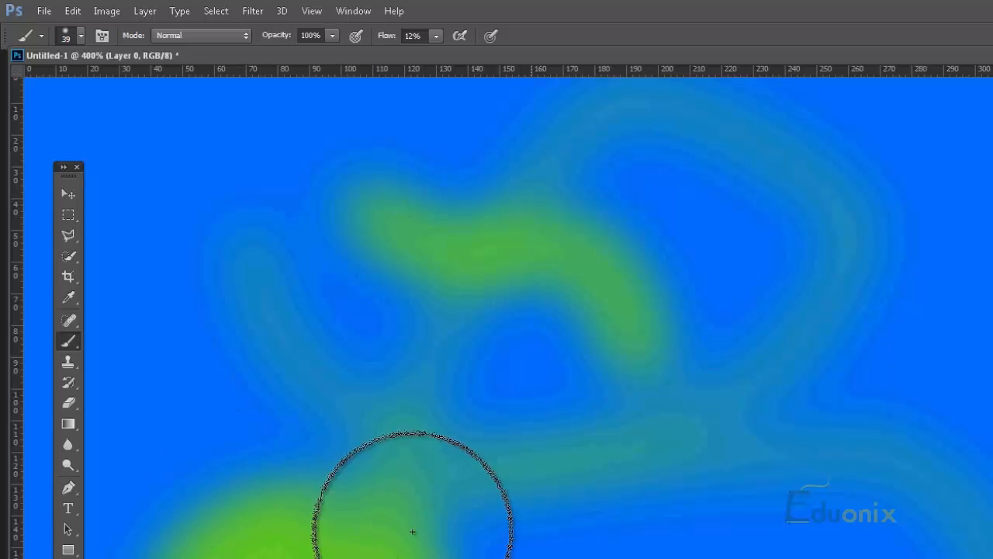
pyautogui.hotkey('ctrl', 'z')
pyautogui.moveTo(536, 417)
pyautogui.mouseDown()
pyautogui.moveTo(443, 486)
pyautogui.moveTo(450, 555)
pyautogui.mouseUp()
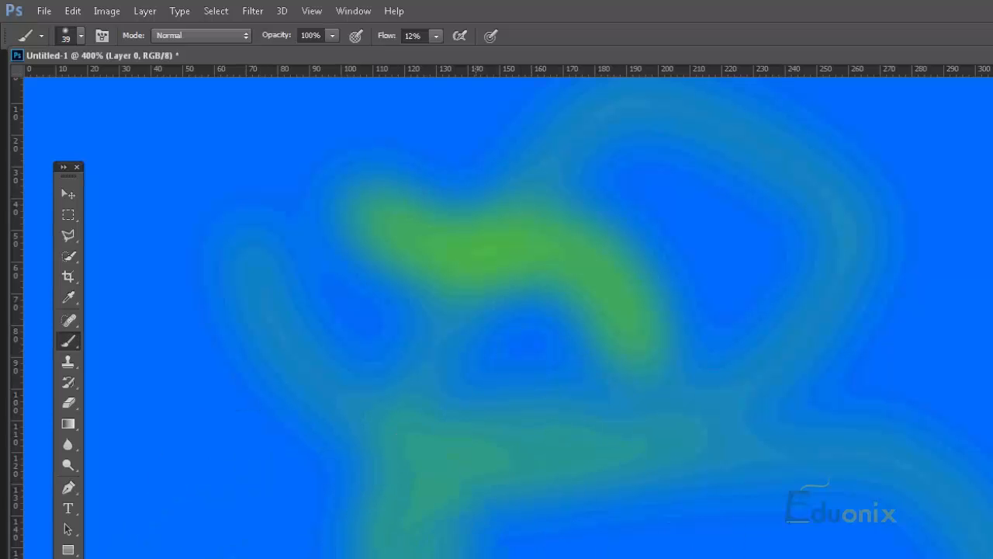
# Undo the strokes painted at 12% flow and fill the layer with the blue background color.
pyautogui.hotkey('ctrl', 'alt', 'z')
pyautogui.hotkey('ctrl', 'alt', 'z')
pyautogui.hotkey('ctrl', 'alt', 'z')
pyautogui.hotkey('ctrl', 'alt', 'z')
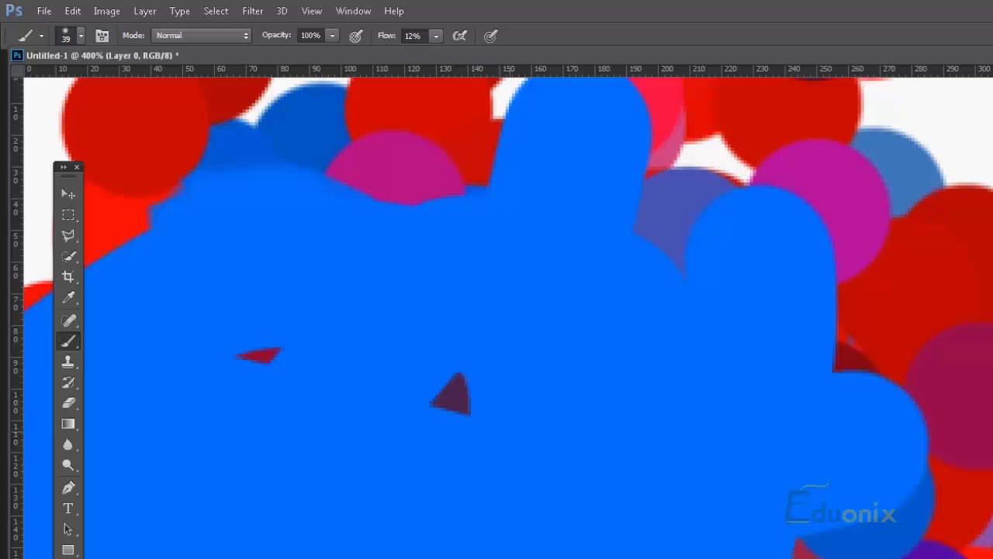
pyautogui.hotkey('ctrl', 'BackSpace')
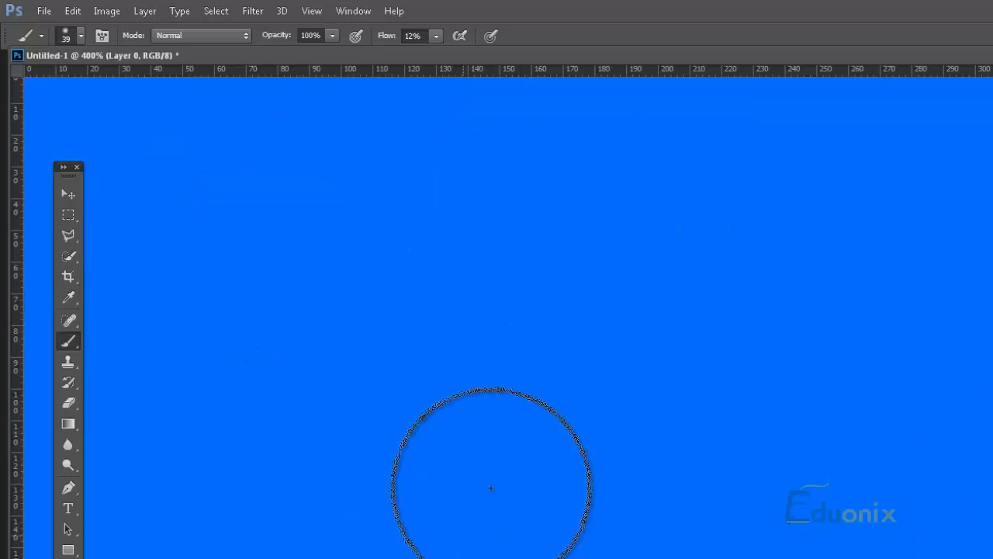
# Build up a green patch in the lower middle of the canvas at 12% flow, and undo it.
pyautogui.moveTo(542, 370)
pyautogui.mouseDown()
pyautogui.moveTo(419, 392)
pyautogui.moveTo(476, 558)
pyautogui.moveTo(603, 499)
pyautogui.moveTo(474, 433)
pyautogui.moveTo(440, 558)
pyautogui.moveTo(516, 532)
pyautogui.moveTo(473, 499)
pyautogui.moveTo(552, 552)
pyautogui.moveTo(446, 557)
pyautogui.moveTo(406, 496)
pyautogui.moveTo(443, 558)
pyautogui.moveTo(548, 525)
pyautogui.moveTo(579, 472)
pyautogui.moveTo(488, 388)
pyautogui.moveTo(539, 558)
pyautogui.moveTo(709, 557)
pyautogui.mouseUp()
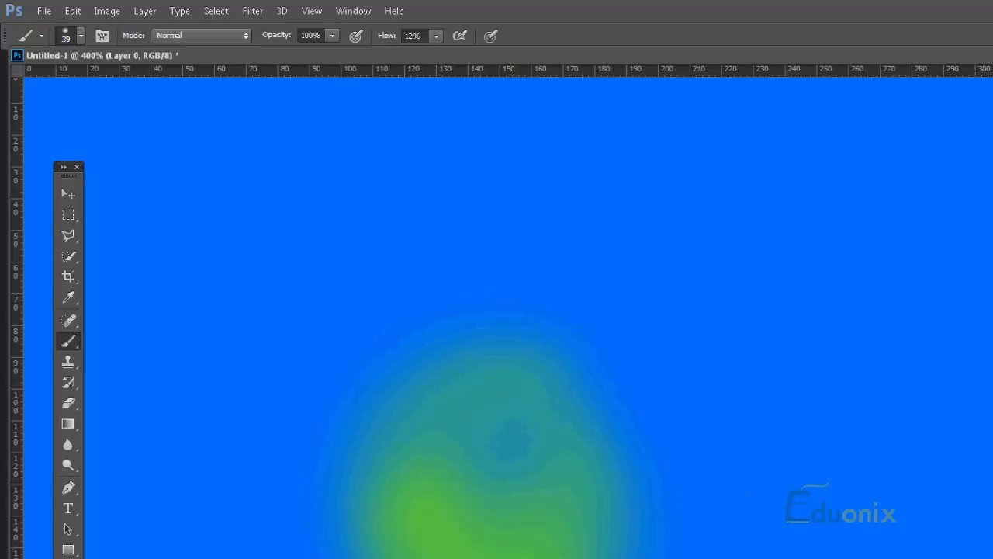
pyautogui.hotkey('ctrl', 'z')
# Lower the brush flow to 5%, paint faint curved green strokes, and undo them.
pyautogui.click(435, 36)
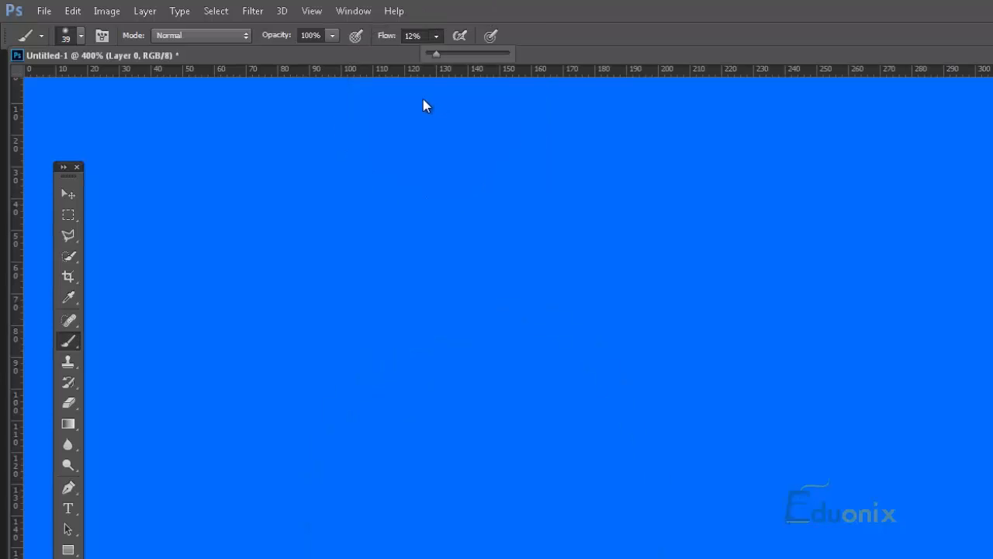
pyautogui.moveTo(432, 54); pyautogui.dragTo(430, 54)
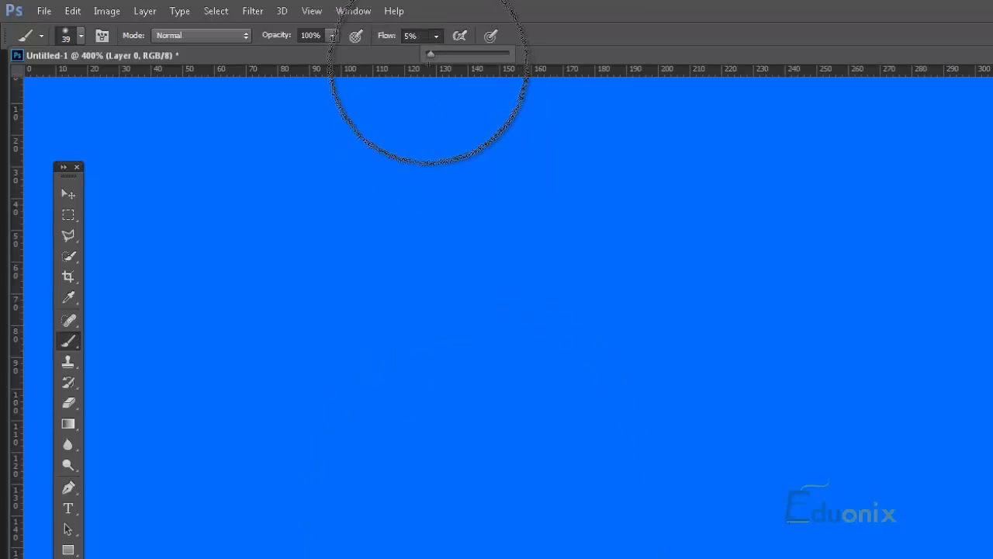
pyautogui.moveTo(500, 279)
pyautogui.mouseDown()
pyautogui.moveTo(453, 293)
pyautogui.moveTo(304, 558)
pyautogui.moveTo(520, 558)
pyautogui.mouseUp()
pyautogui.moveTo(757, 558)
pyautogui.mouseDown()
pyautogui.moveTo(724, 377)
pyautogui.moveTo(430, 401)
pyautogui.moveTo(355, 558)
pyautogui.mouseUp()
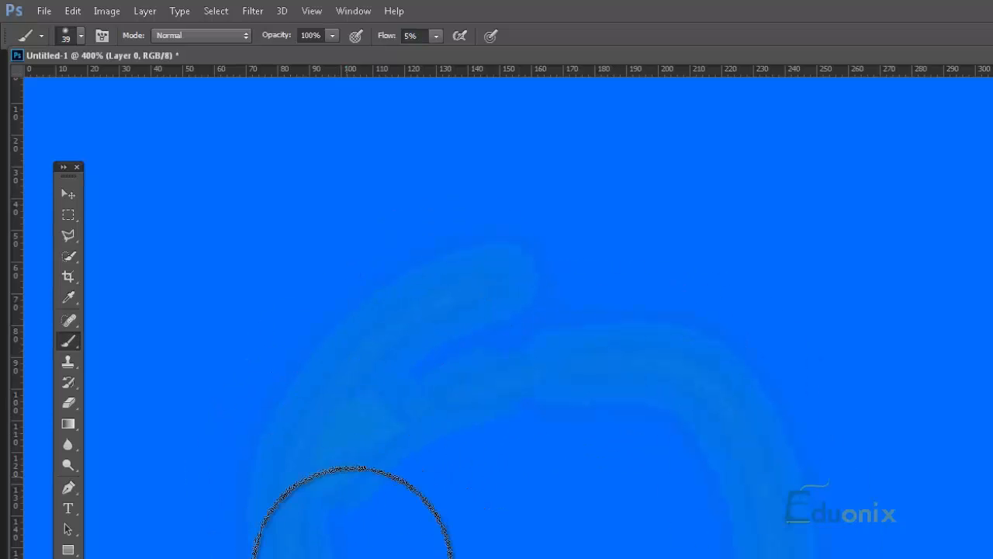
pyautogui.moveTo(760, 558)
pyautogui.mouseDown()
pyautogui.moveTo(665, 484)
pyautogui.moveTo(743, 532)
pyautogui.moveTo(610, 455)
pyautogui.moveTo(651, 558)
pyautogui.moveTo(425, 541)
pyautogui.moveTo(466, 557)
pyautogui.moveTo(493, 438)
pyautogui.moveTo(718, 558)
pyautogui.moveTo(545, 504)
pyautogui.moveTo(660, 408)
pyautogui.moveTo(784, 556)
pyautogui.mouseUp()
pyautogui.hotkey('ctrl', 'z')
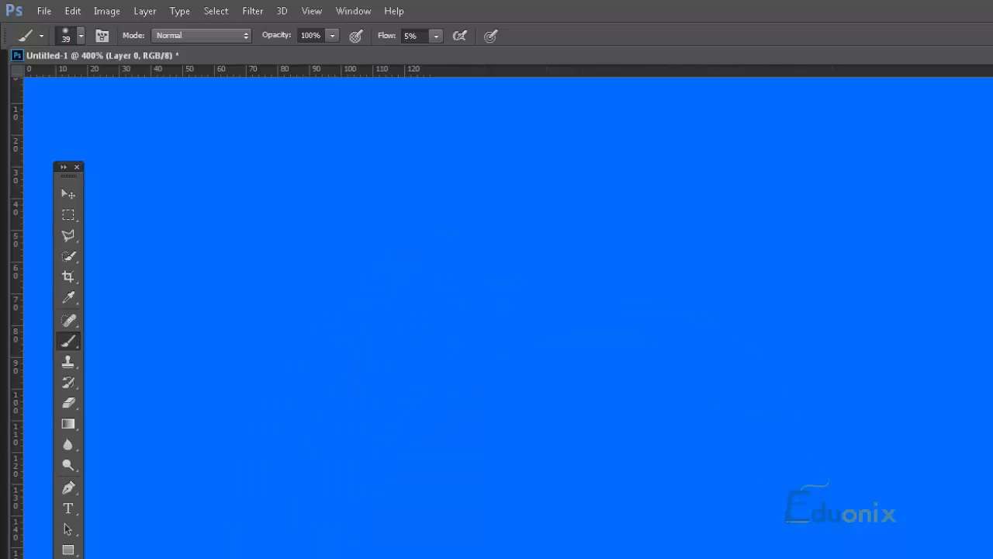
# Paint more faint green strokes across the blue canvas at 5% flow, and undo them.
pyautogui.moveTo(251, 421); pyautogui.dragTo(543, 442)
pyautogui.moveTo(980, 502)
pyautogui.mouseDown()
pyautogui.moveTo(989, 496)
pyautogui.moveTo(843, 450)
pyautogui.moveTo(537, 411)
pyautogui.moveTo(236, 396)
pyautogui.moveTo(787, 466)
pyautogui.moveTo(992, 520)
pyautogui.moveTo(353, 438)
pyautogui.moveTo(860, 483)
pyautogui.moveTo(512, 384)
pyautogui.moveTo(295, 377)
pyautogui.moveTo(927, 492)
pyautogui.mouseUp()
pyautogui.hotkey('ctrl', 'z')
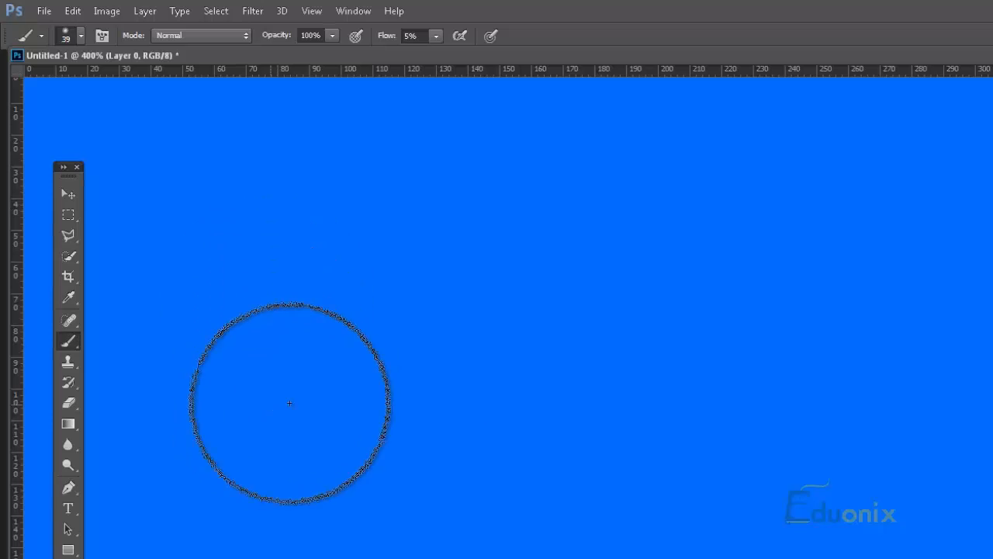
pyautogui.moveTo(379, 436)
pyautogui.mouseDown()
pyautogui.moveTo(315, 412)
pyautogui.moveTo(887, 417)
pyautogui.moveTo(317, 427)
pyautogui.moveTo(992, 425)
pyautogui.moveTo(432, 405)
pyautogui.moveTo(931, 432)
pyautogui.moveTo(475, 396)
pyautogui.mouseUp()
pyautogui.hotkey('ctrl', 'alt', 'z')
pyautogui.hotkey('ctrl', 'alt', 'z')
pyautogui.hotkey('ctrl', 'alt', 'z')
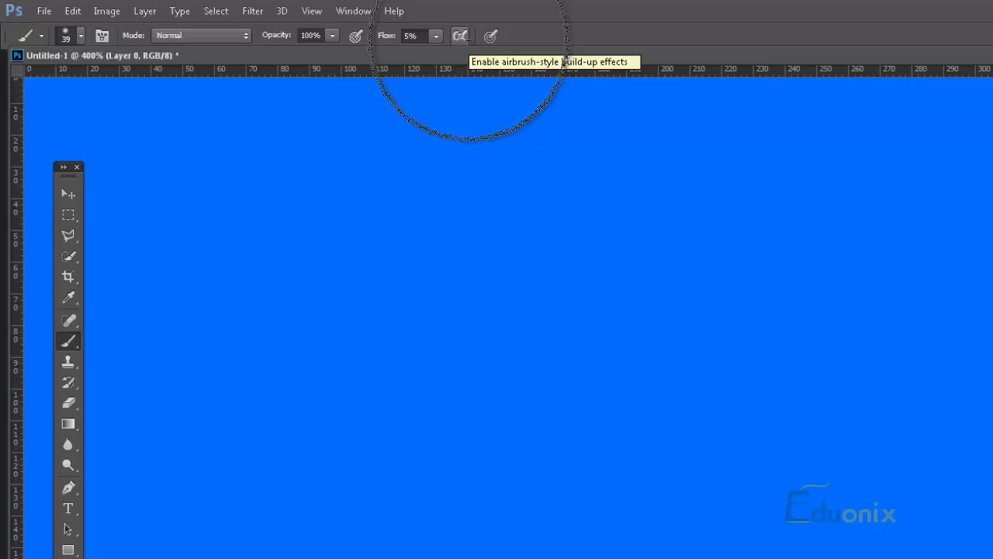
# Enable airbrush-style build-up effects, paint a built-up green patch and trailing stroke at 5% flow, and undo the painting.
pyautogui.click(460, 36)
pyautogui.moveTo(461, 211)
pyautogui.mouseDown()
pyautogui.moveTo(414, 457)
pyautogui.moveTo(361, 461)
pyautogui.moveTo(521, 334)
pyautogui.moveTo(472, 504)
pyautogui.moveTo(597, 555)
pyautogui.moveTo(550, 408)
pyautogui.moveTo(600, 273)
pyautogui.moveTo(597, 403)
pyautogui.moveTo(401, 458)
pyautogui.moveTo(992, 528)
pyautogui.mouseUp()
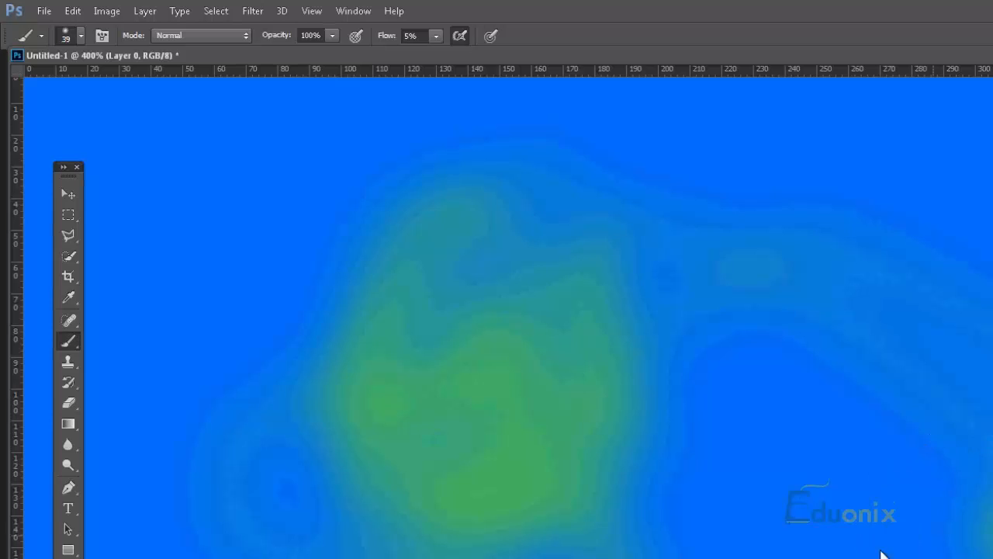
pyautogui.hotkey('ctrl', 'z')
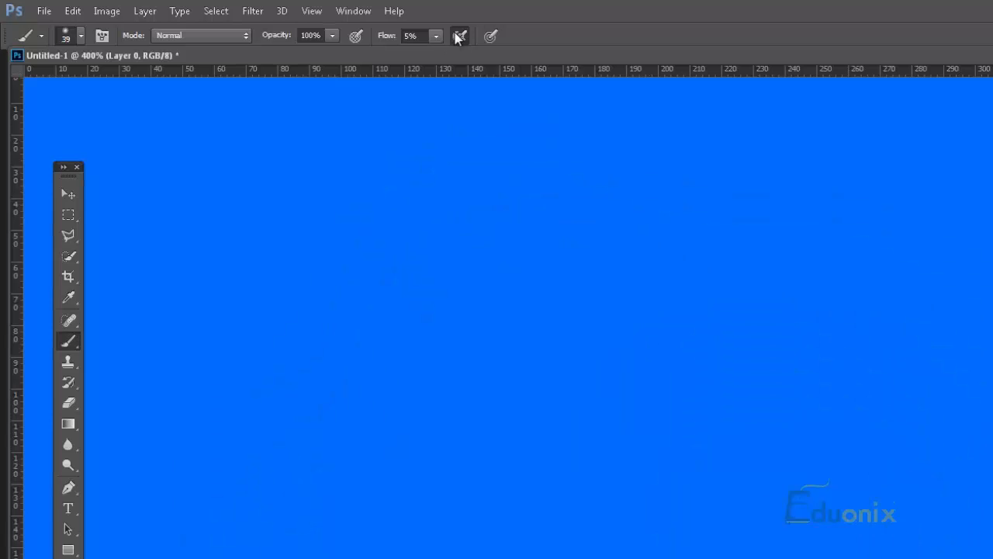
# Set the brush flow to 56% and, with airbrush build-up on, paint a large green patch and a separate spot.
pyautogui.click(436, 37)
pyautogui.moveTo(441, 54); pyautogui.dragTo(480, 58)
pyautogui.click(459, 35)
pyautogui.moveTo(431, 321)
pyautogui.mouseDown()
pyautogui.moveTo(527, 495)
pyautogui.moveTo(487, 299)
pyautogui.moveTo(495, 374)
pyautogui.mouseUp()
pyautogui.moveTo(882, 482); pyautogui.dragTo(885, 485)
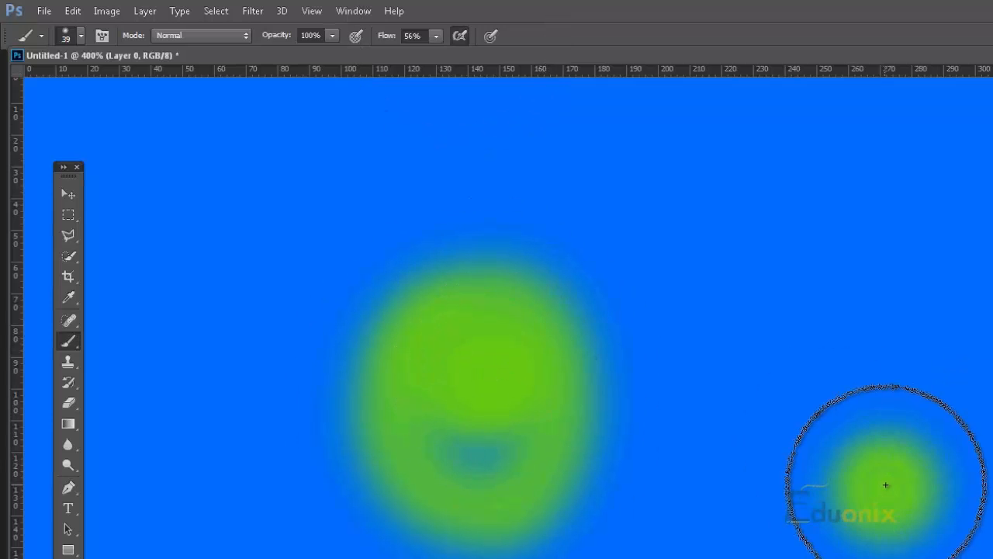
# Dab five more soft green airbrush spots around the large patch, holding some longer to build up color.
pyautogui.click(826, 264)
pyautogui.click(646, 177)
pyautogui.click(357, 138)
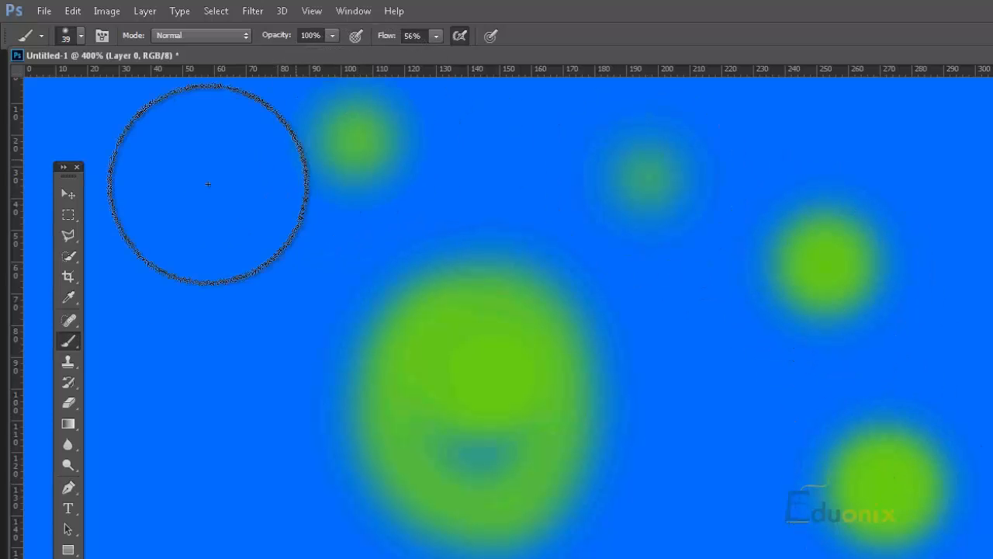
pyautogui.click(146, 256)
pyautogui.click(128, 552)
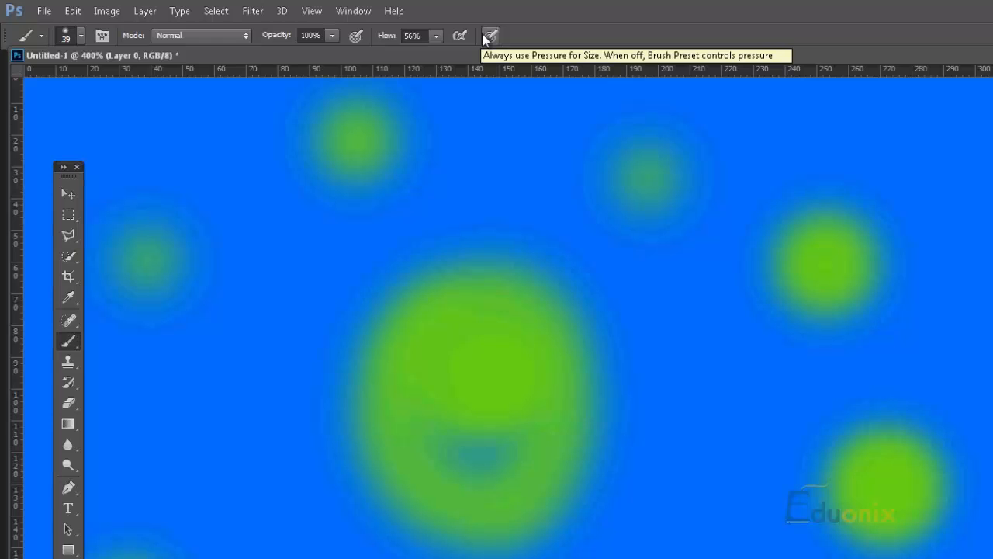
# Undo all the green airbrush spots and the large patch, back to the plain blue canvas.
pyautogui.hotkey('ctrl', 'alt', 'z')
pyautogui.hotkey('ctrl', 'alt', 'z')
pyautogui.hotkey('ctrl', 'alt', 'z')
pyautogui.hotkey('ctrl', 'alt', 'z')
pyautogui.hotkey('ctrl', 'alt', 'z')
pyautogui.hotkey('ctrl', 'alt', 'z')
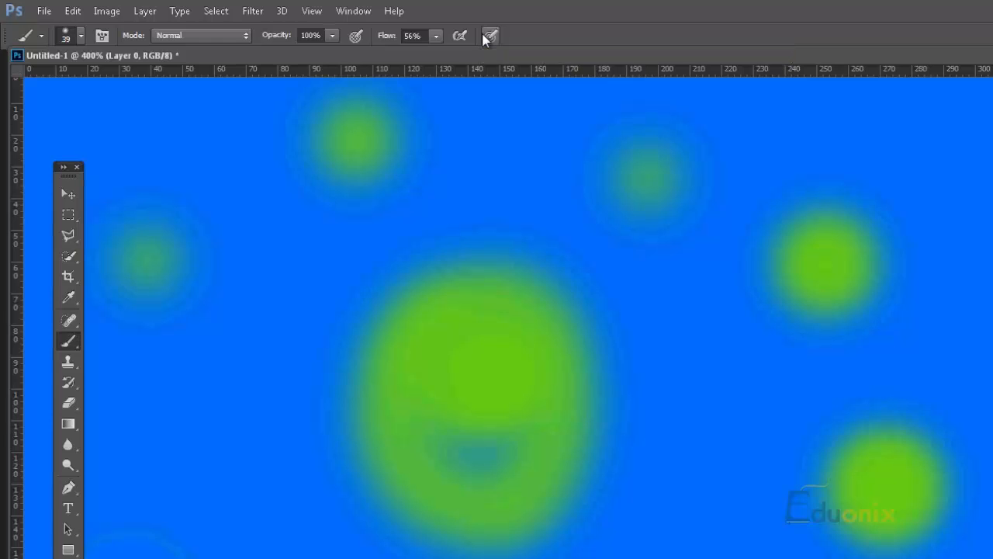
pyautogui.hotkey('ctrl', 'alt', 'z')
pyautogui.hotkey('ctrl', 'alt', 'z')
pyautogui.hotkey('ctrl', 'shift', 'z')
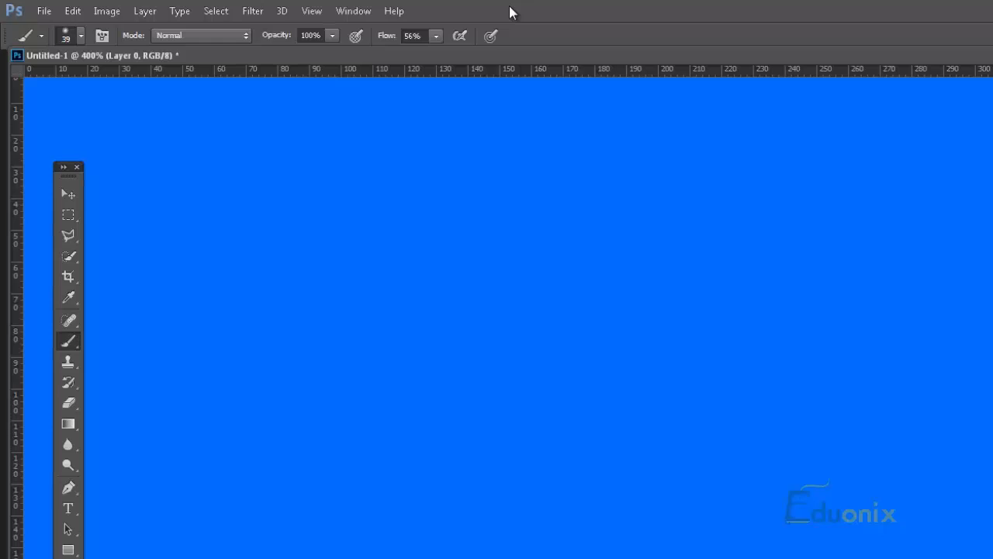
pyautogui.click(350, 11)
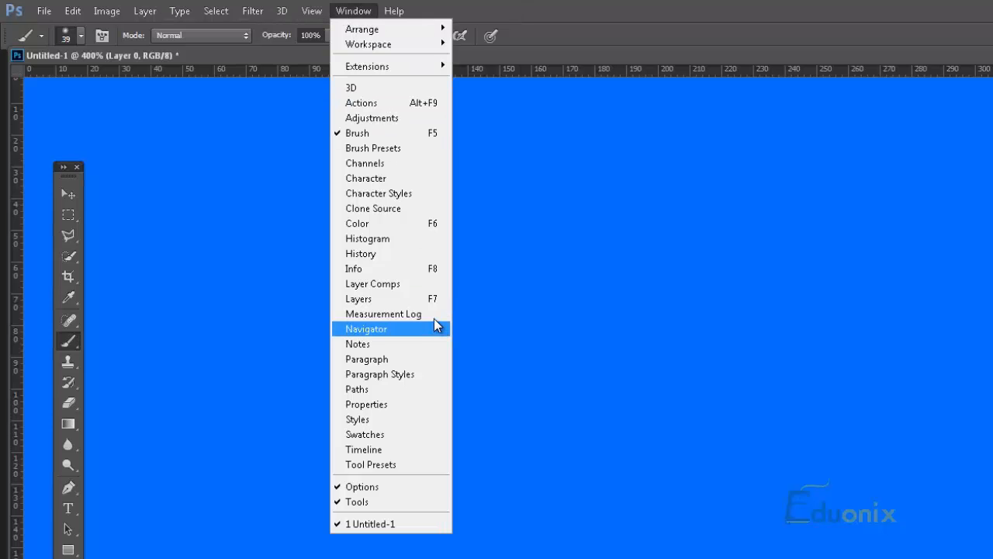
pyautogui.click(70, 347)
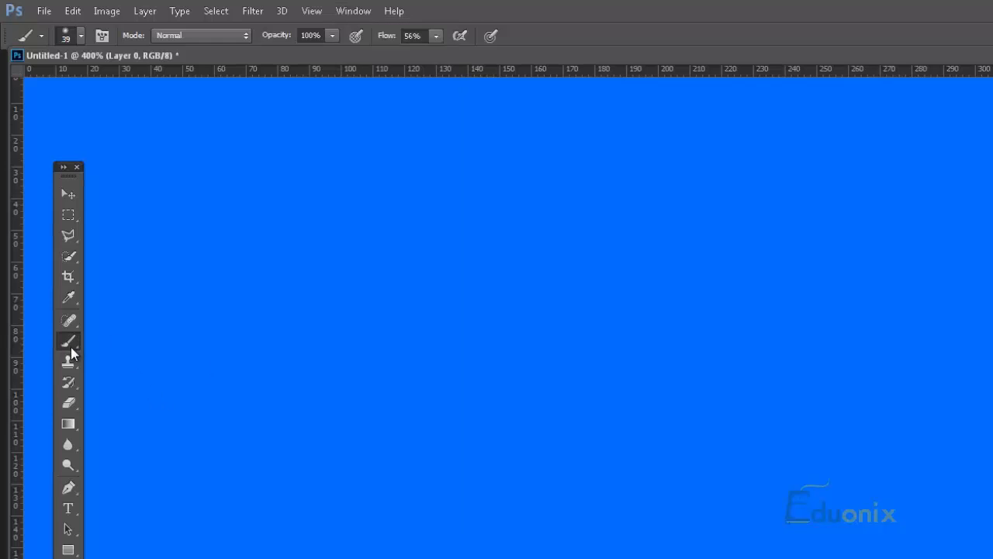